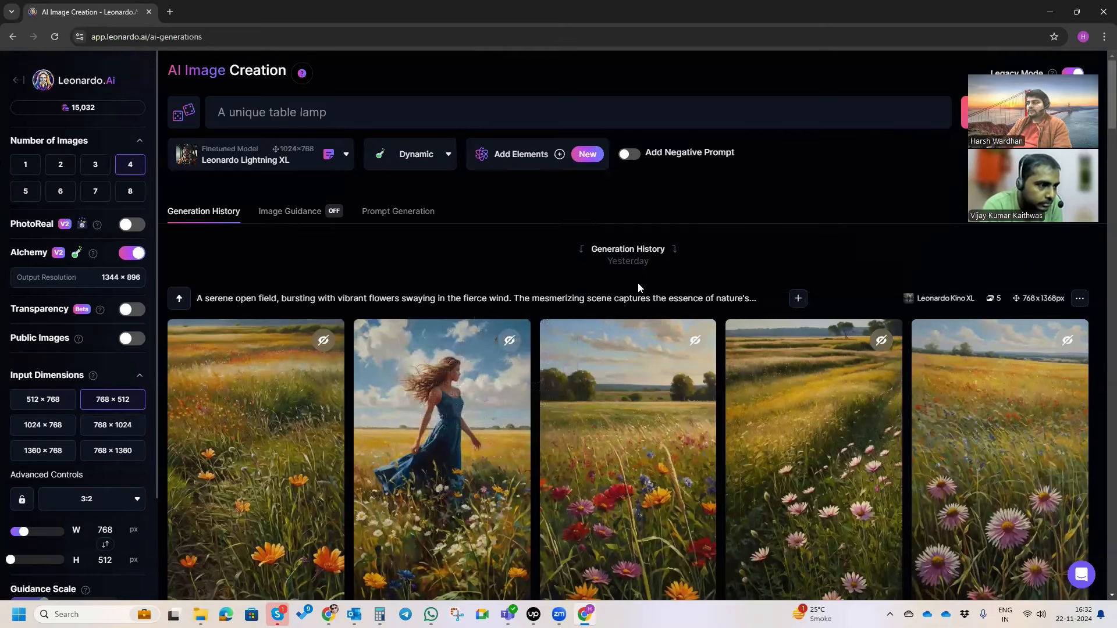
Replace the prompt with "A unique computer table" and generate two batches of images from it.
left_click(256, 113)
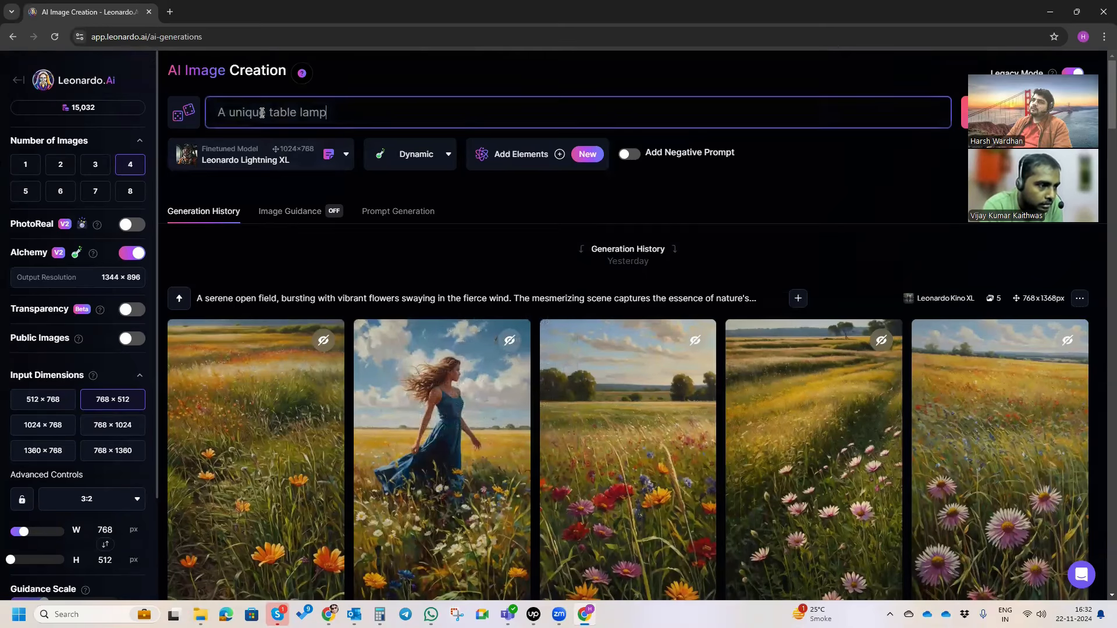
key("ctrl+a")
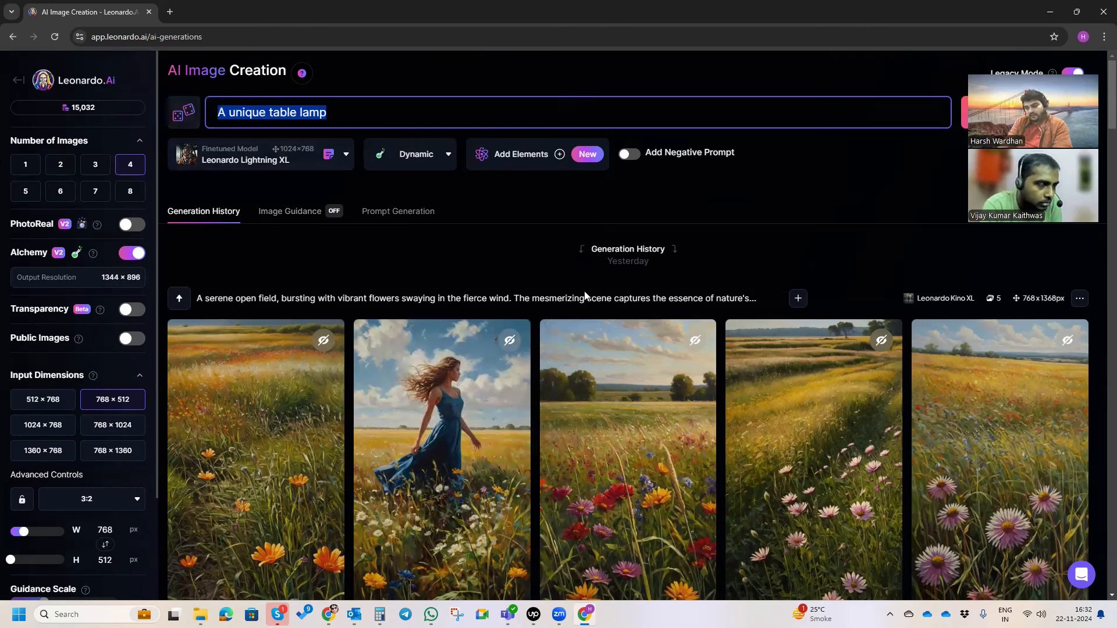
type("a c")
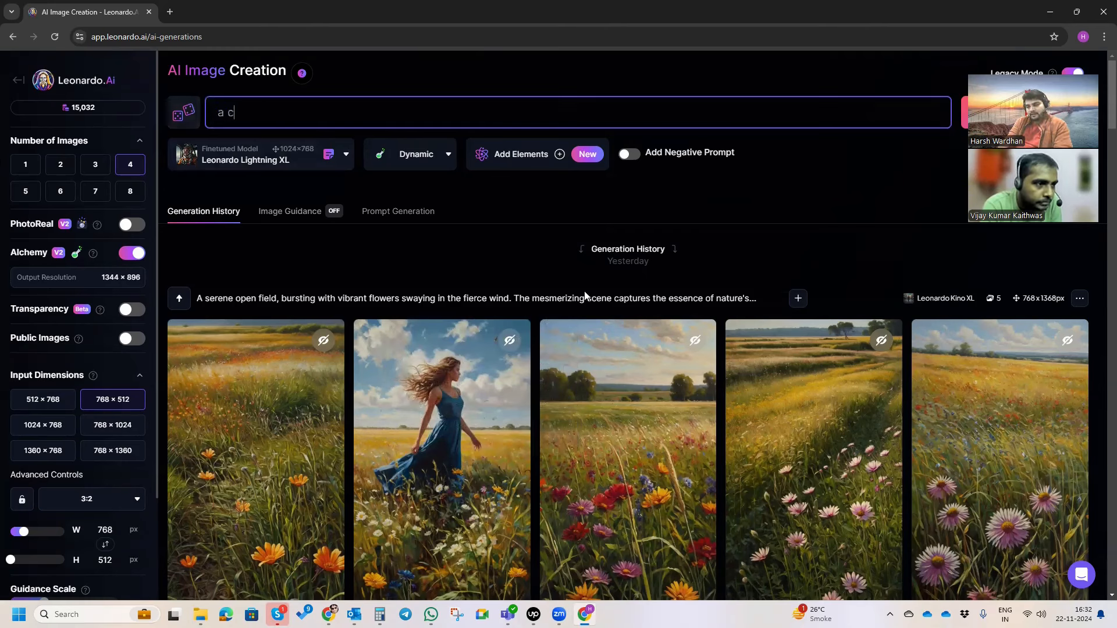
key("BackSpace")
type("A")
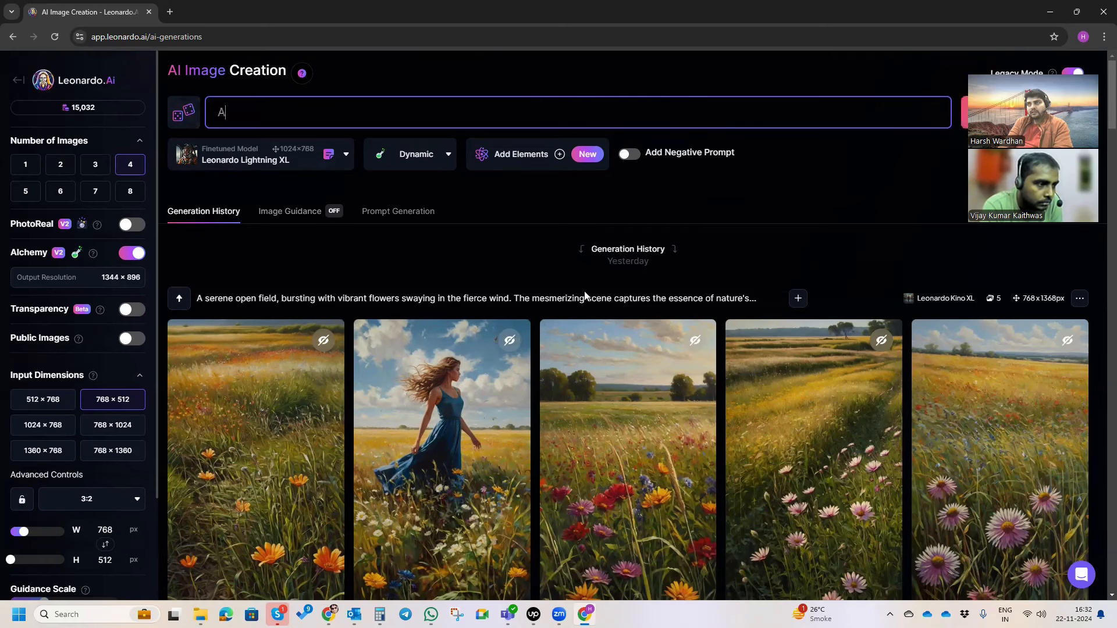
key("BackSpace")
type("A u")
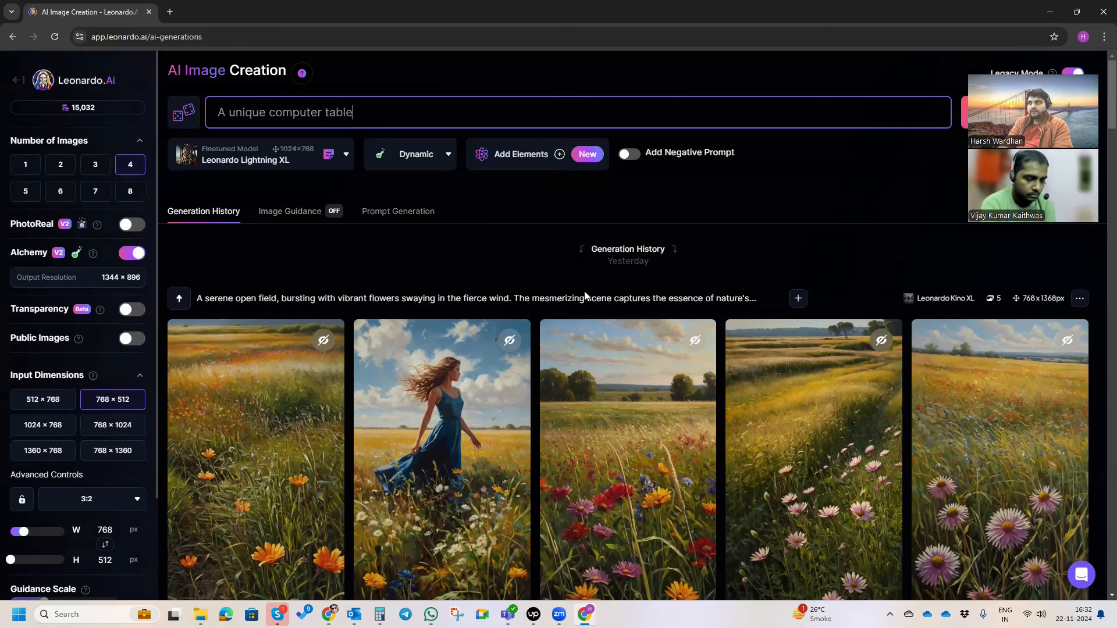
type("nique computer table")
key("Return")
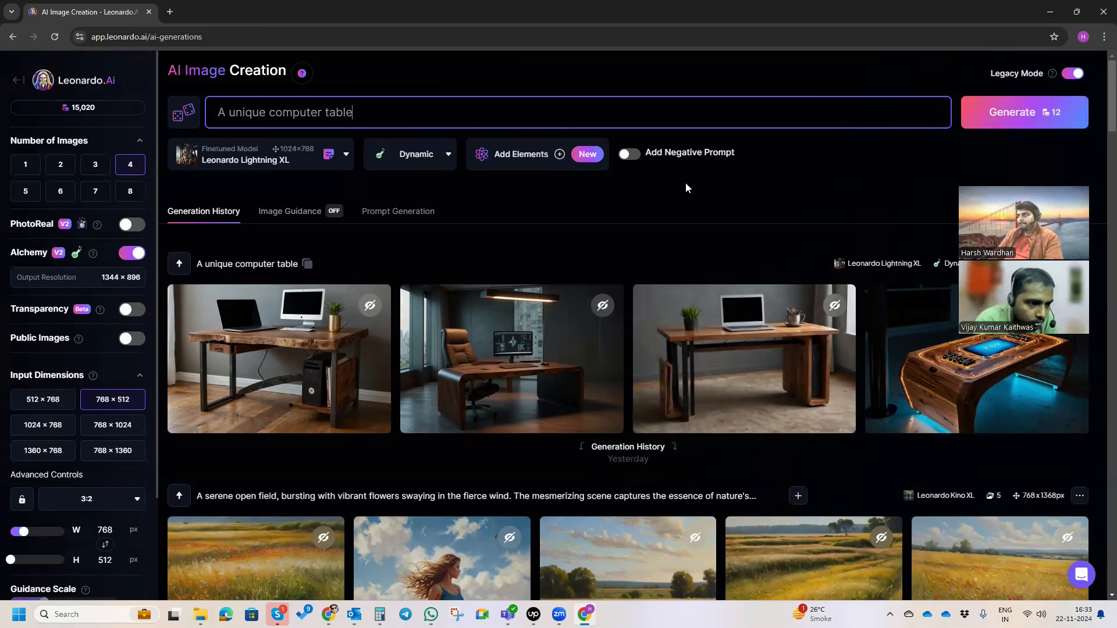
key("Return")
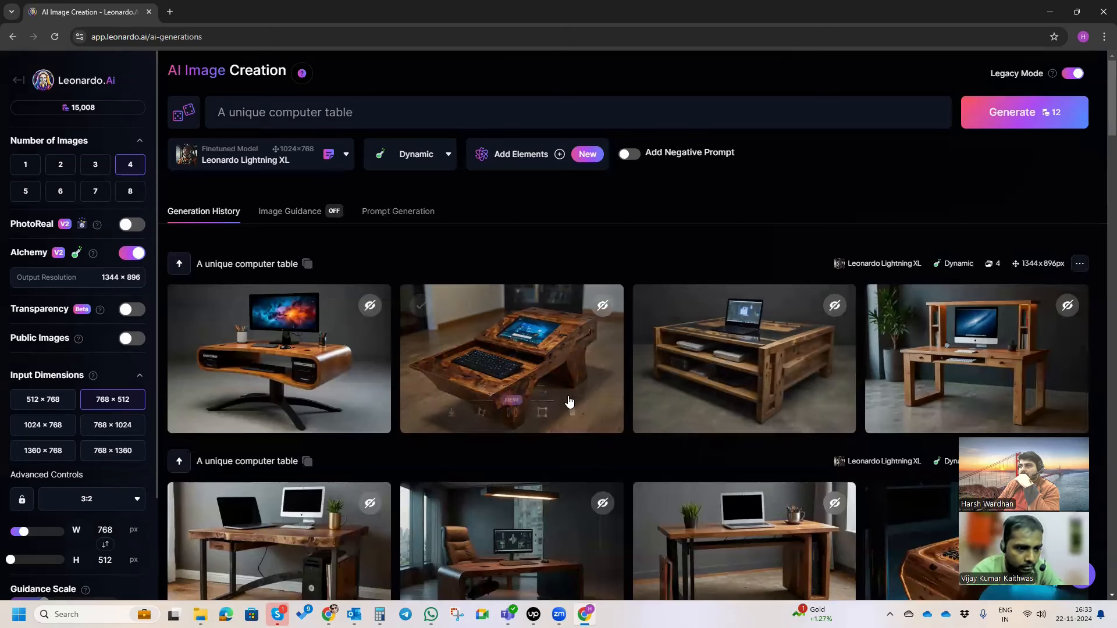
Preview the low shelved table, the desk with the bookshelf hutch and the curved pedestal desk from the newest batch.
left_click(737, 331)
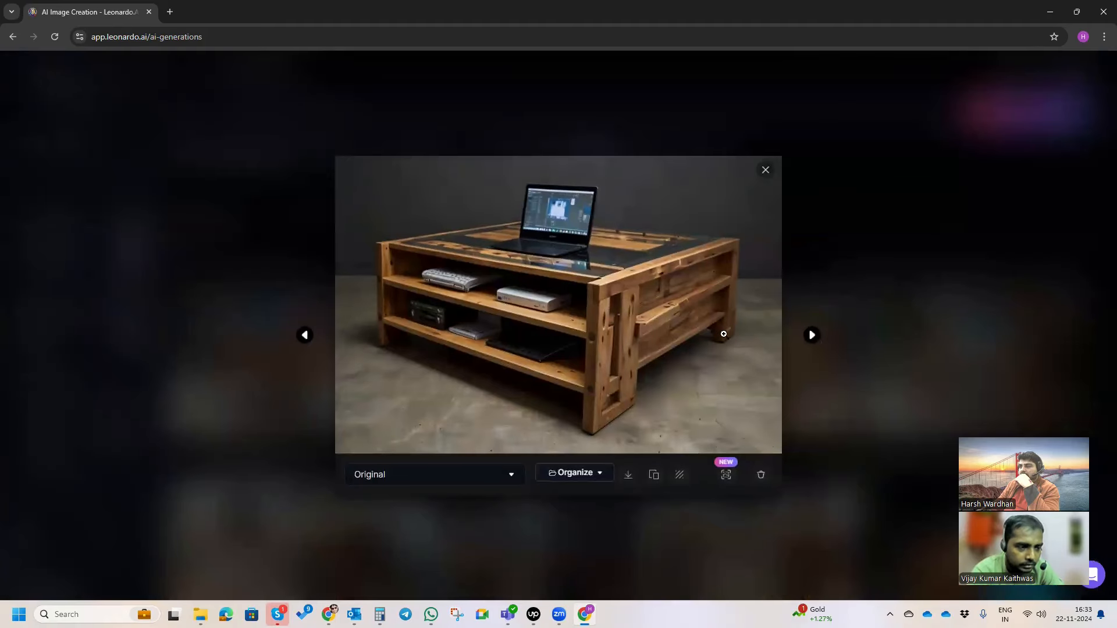
key("Escape")
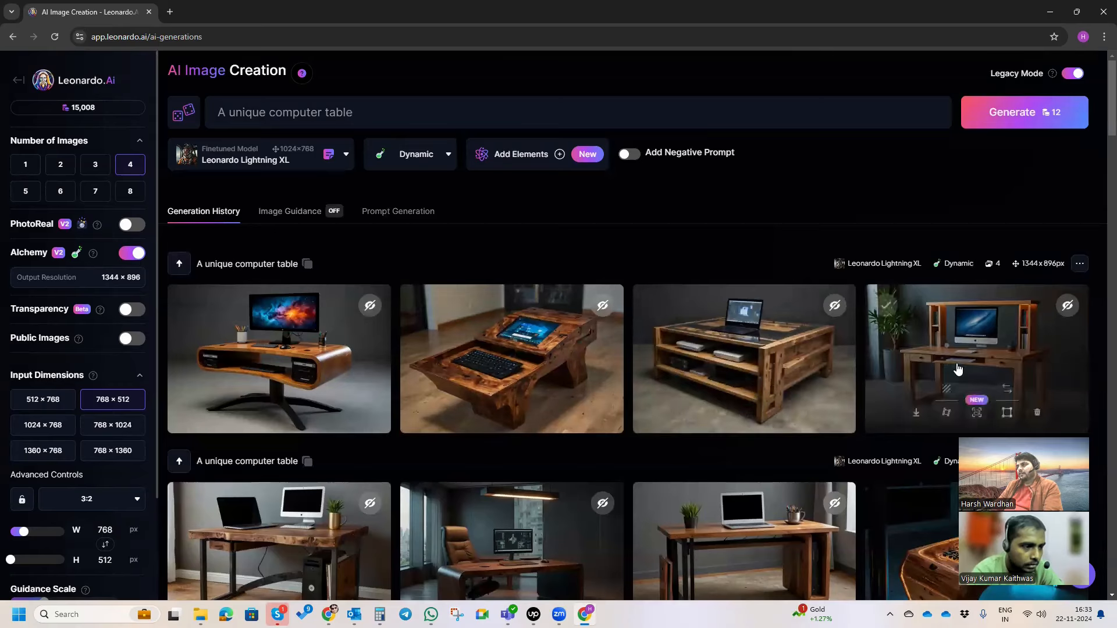
left_click(984, 329)
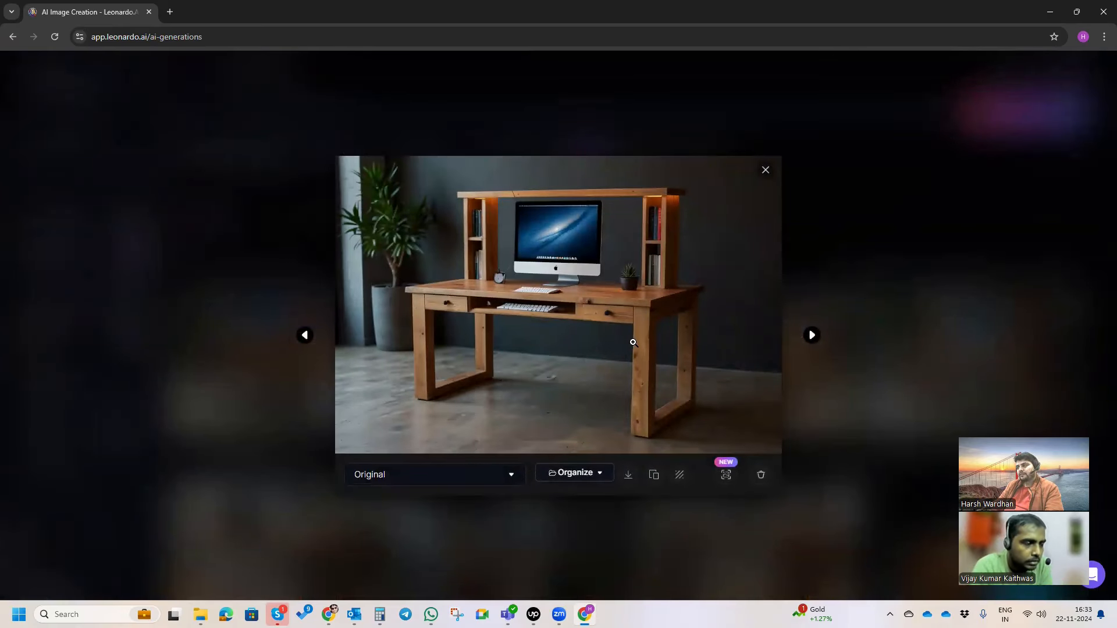
key("Escape")
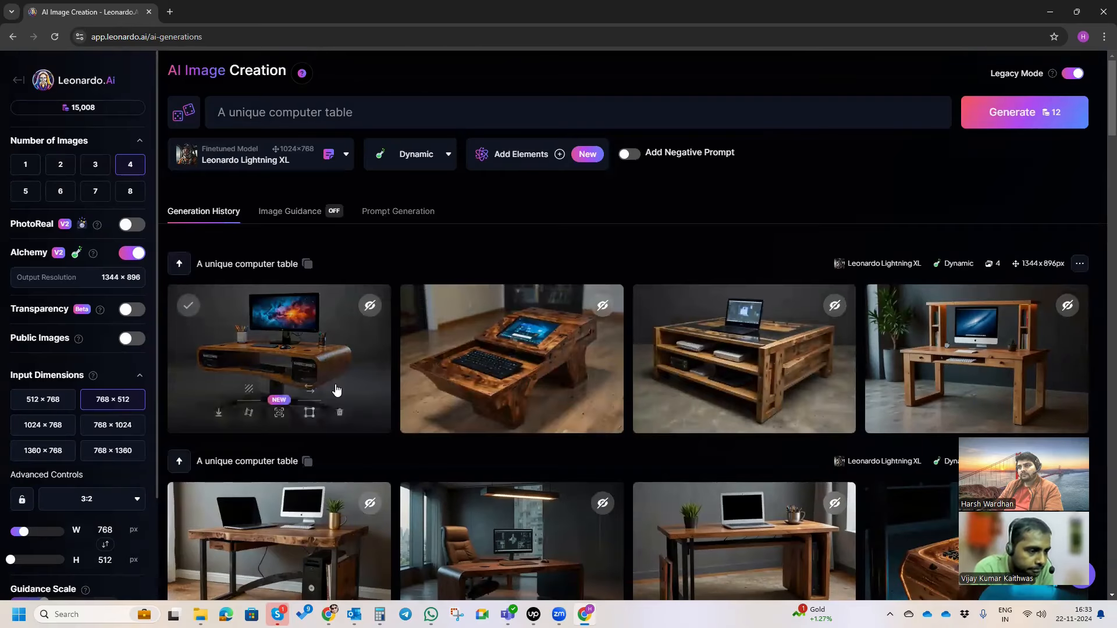
left_click(368, 375)
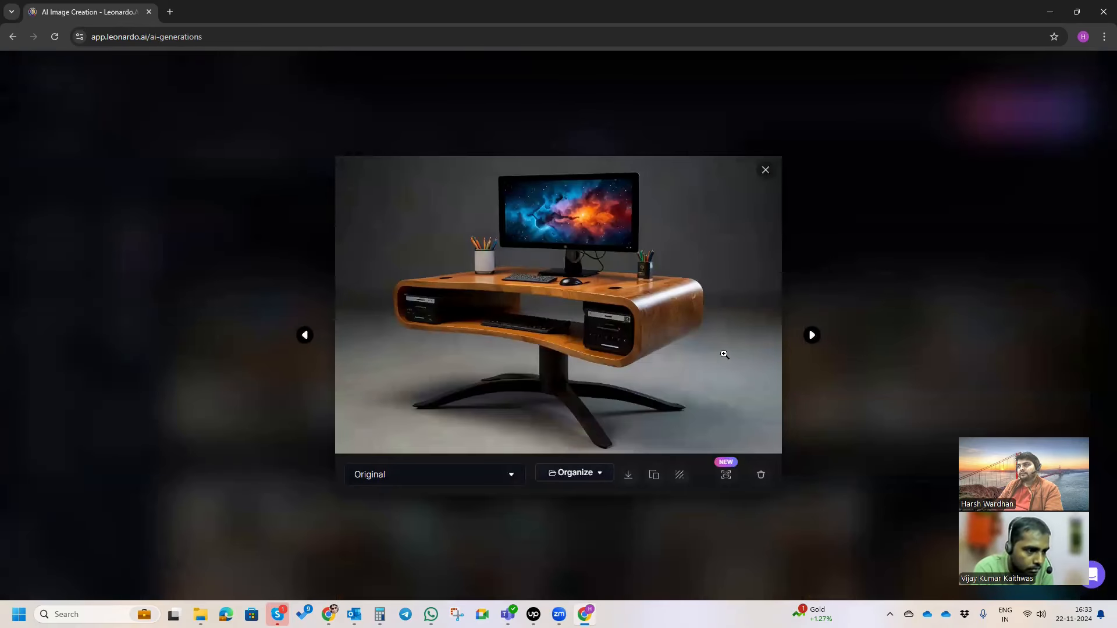
left_click(783, 341)
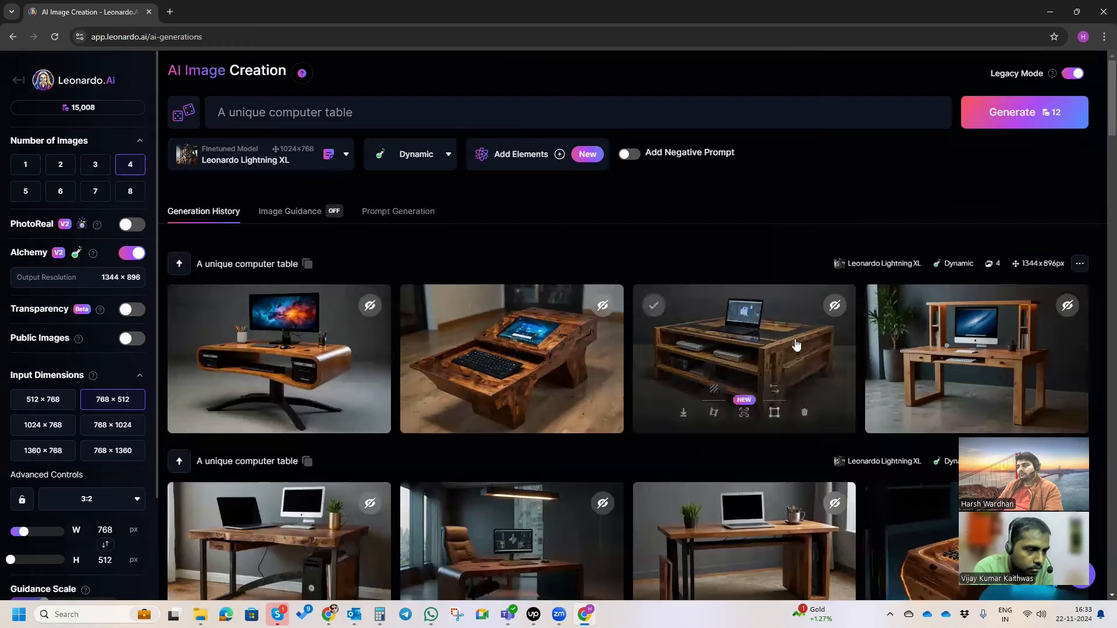
Reopen the image of the desk with the bookshelf hutch and inspect its construction at 150% zoom.
left_click(945, 342)
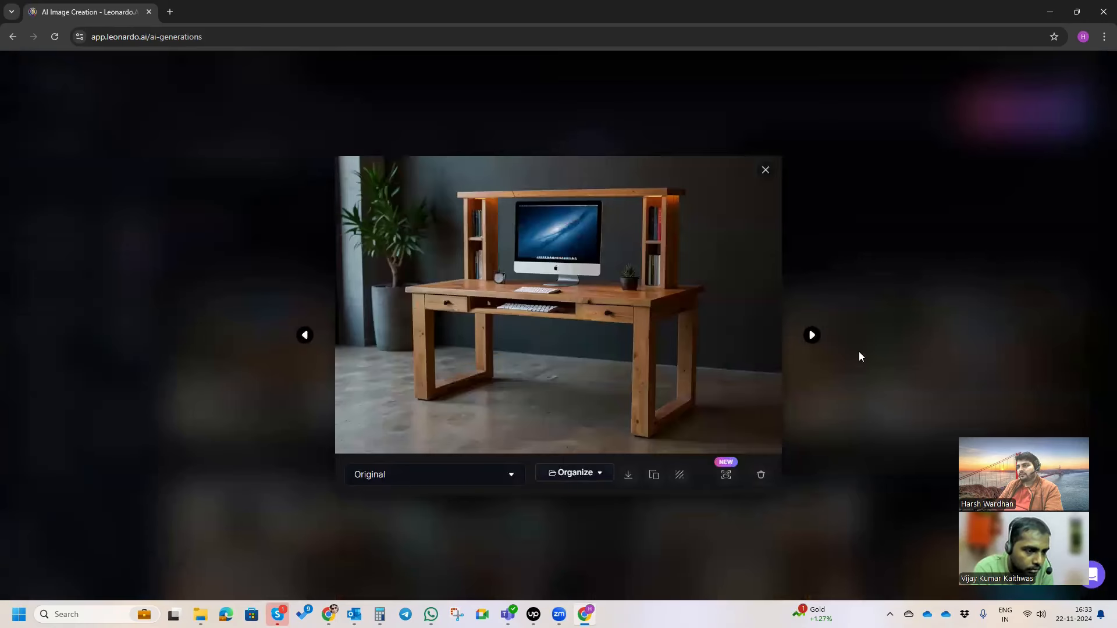
left_click(640, 329)
left_click(640, 330)
left_click(641, 330)
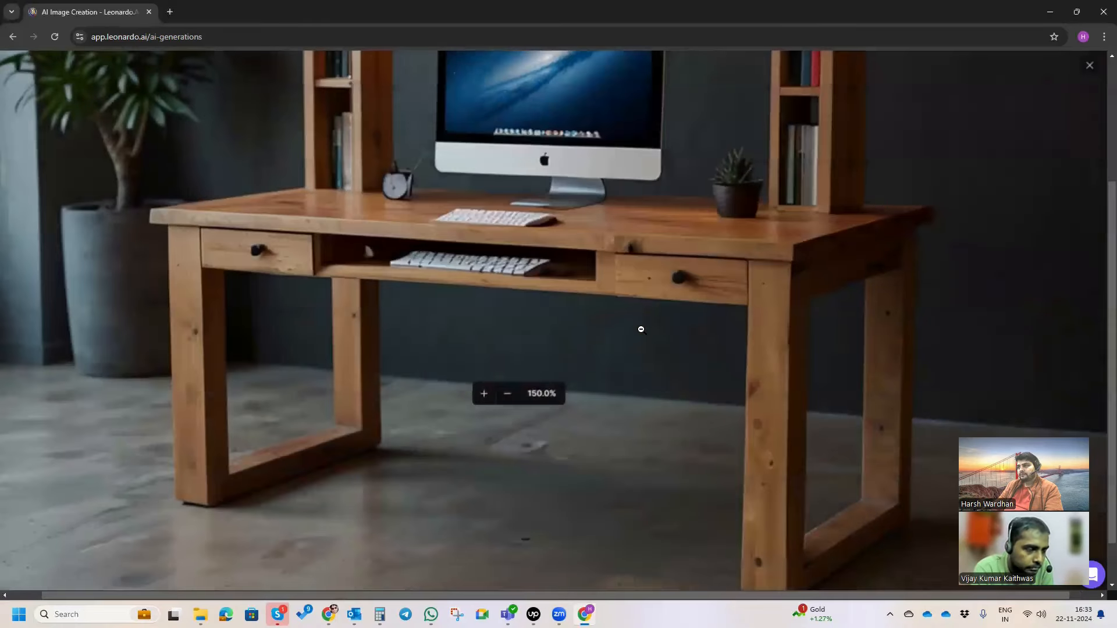
left_click(640, 330)
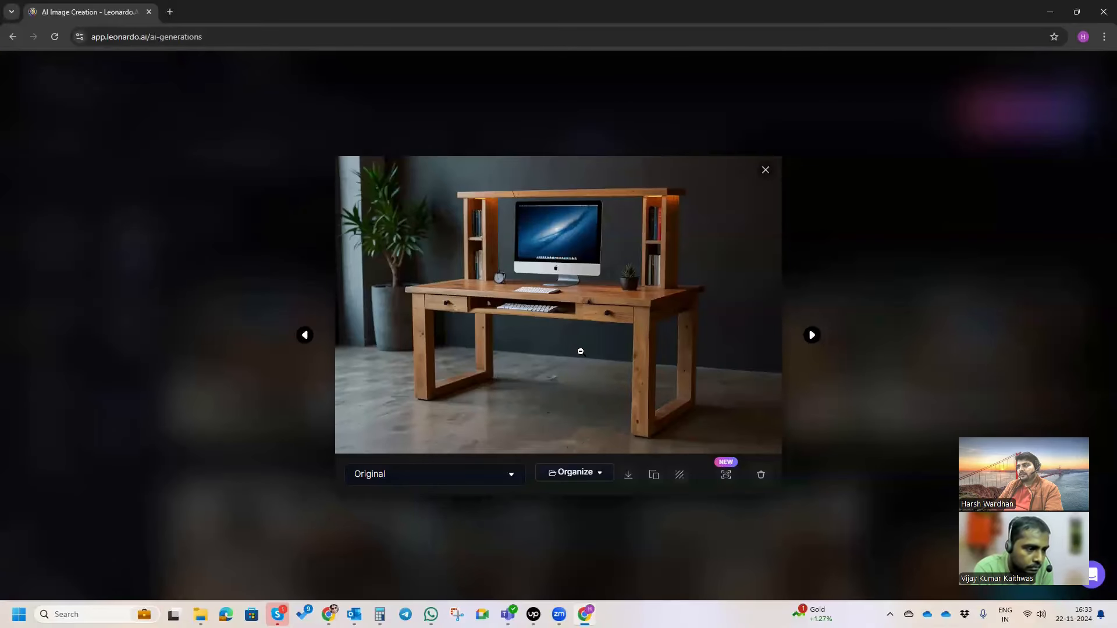
left_click(580, 352)
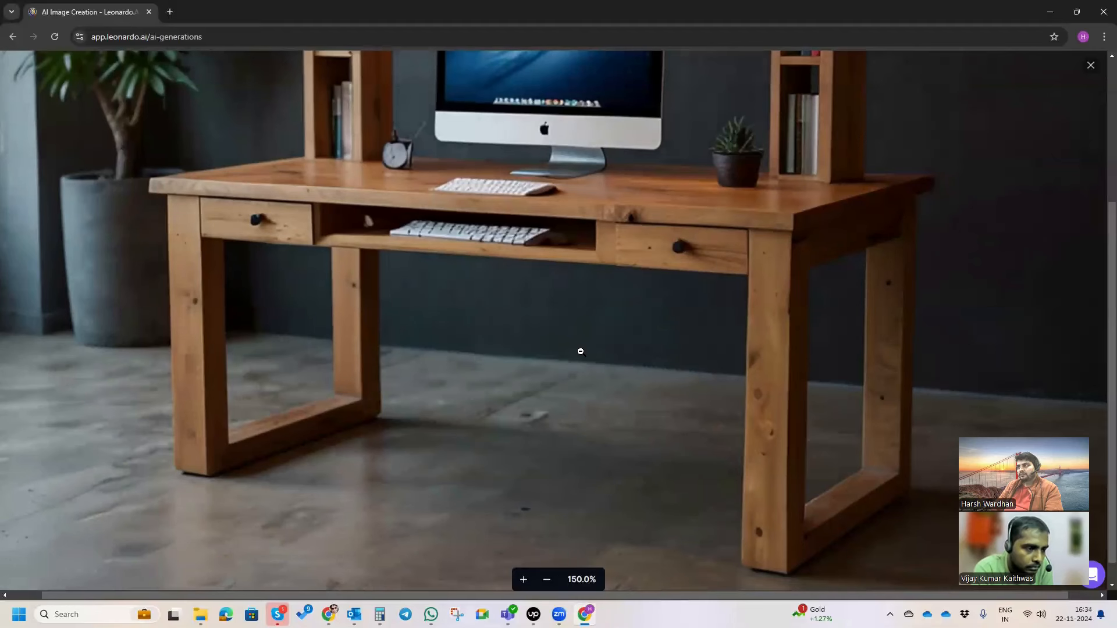
left_click(580, 351)
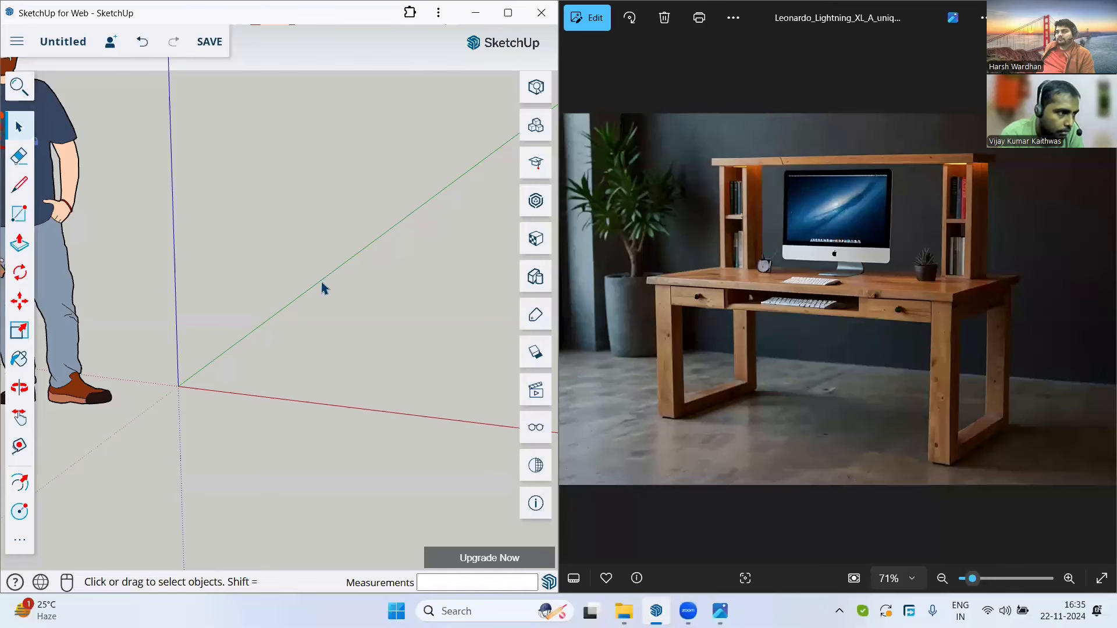
In SketchUp, draw a vertical 1000 by 1000 mm rectangle from the origin on the plane perpendicular to the red axis.
scroll(321, 282, "down", 3)
scroll(157, 251, "up", 1)
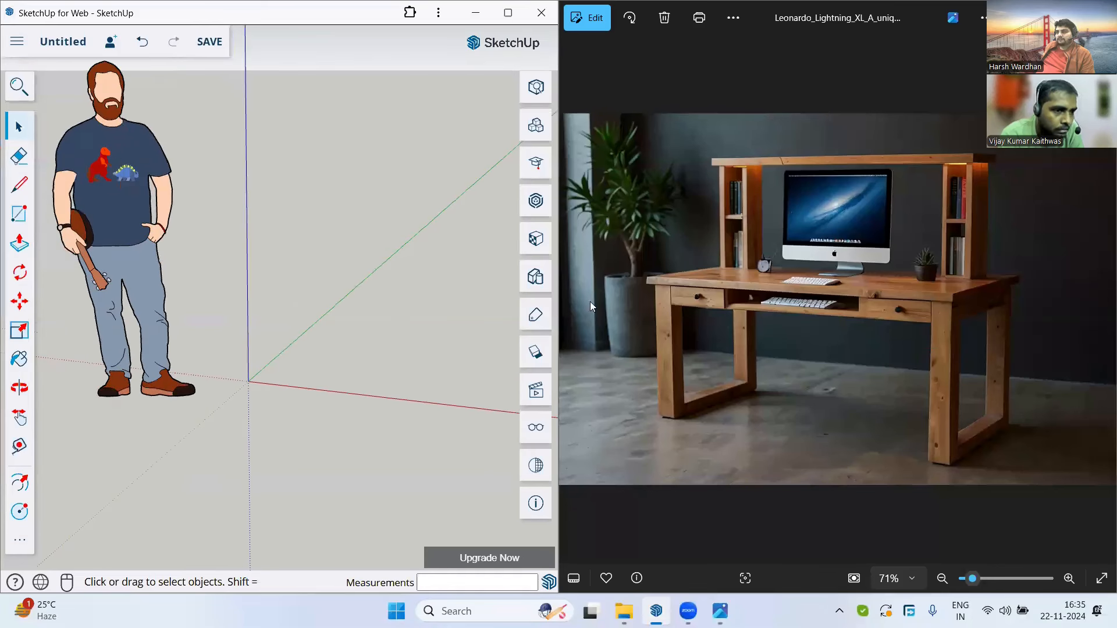
left_click(864, 360)
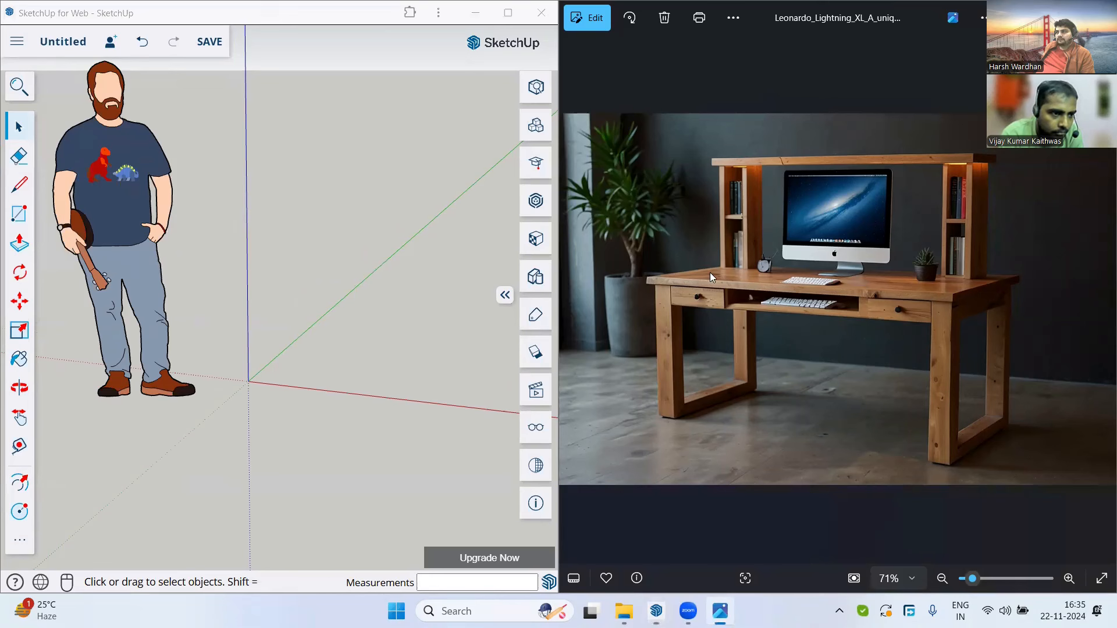
left_click(372, 380)
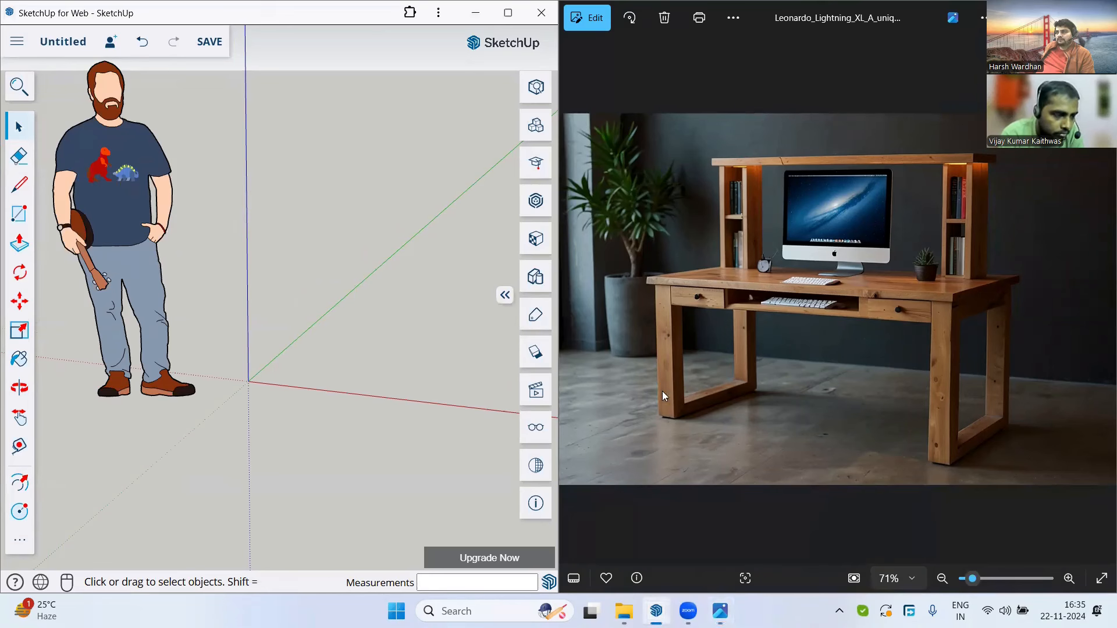
left_click(19, 214)
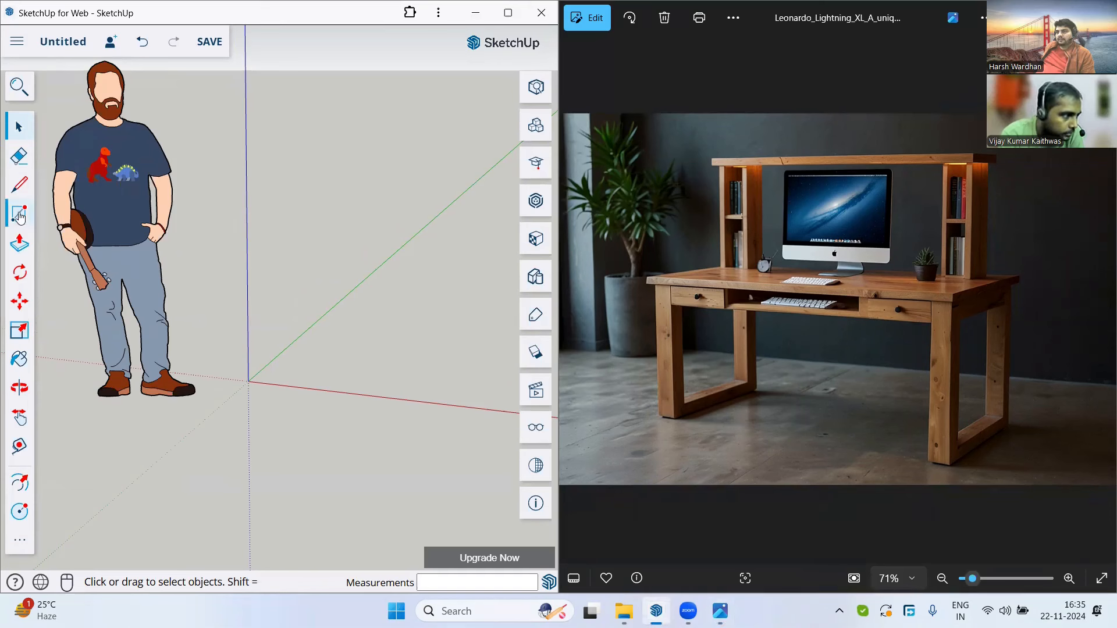
left_click(248, 381)
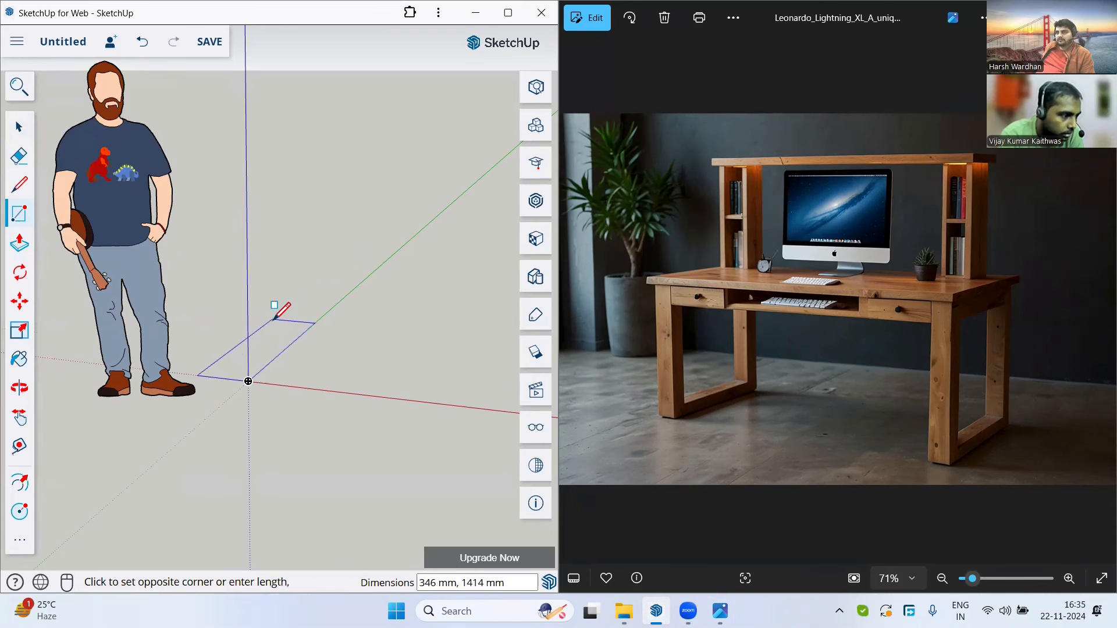
key("Right")
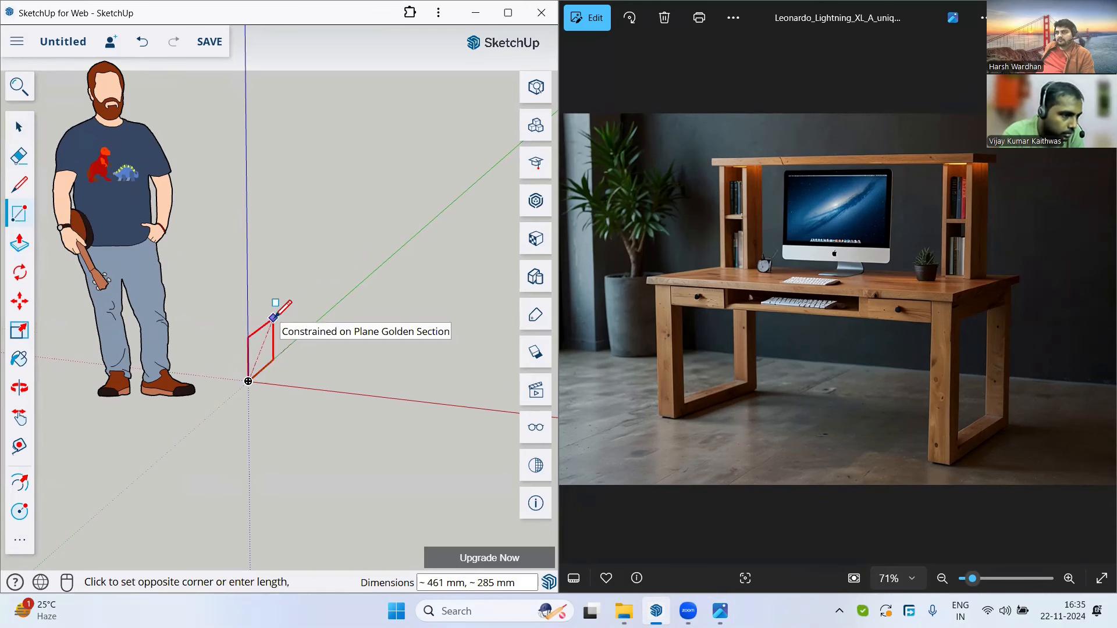
middle_click_drag(307, 234, 233, 215)
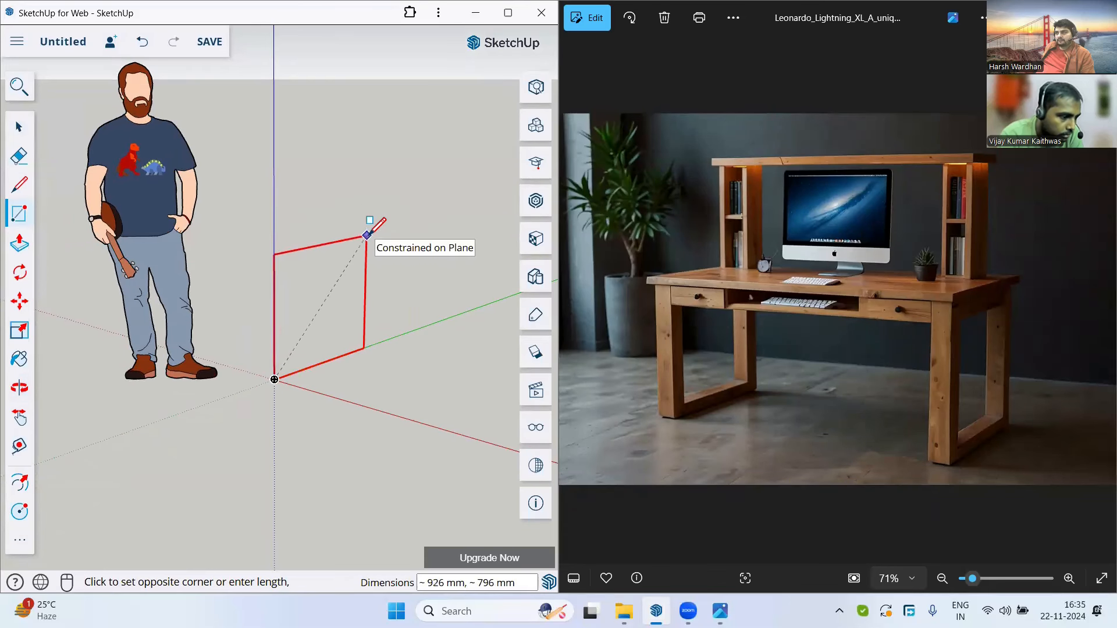
type("100")
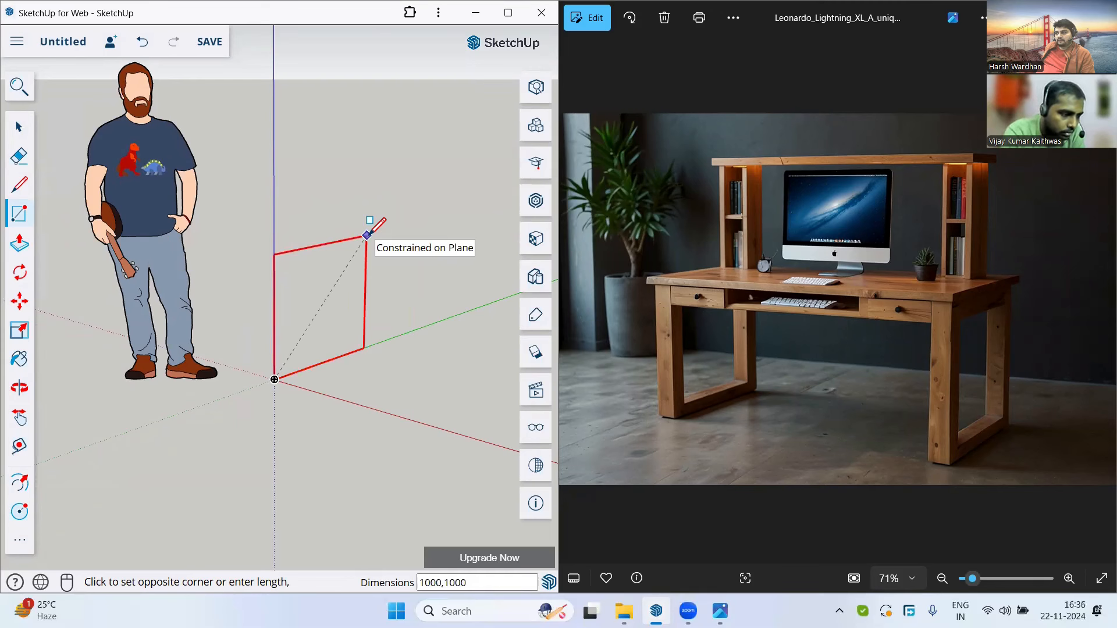
type("0,1000")
key("Return")
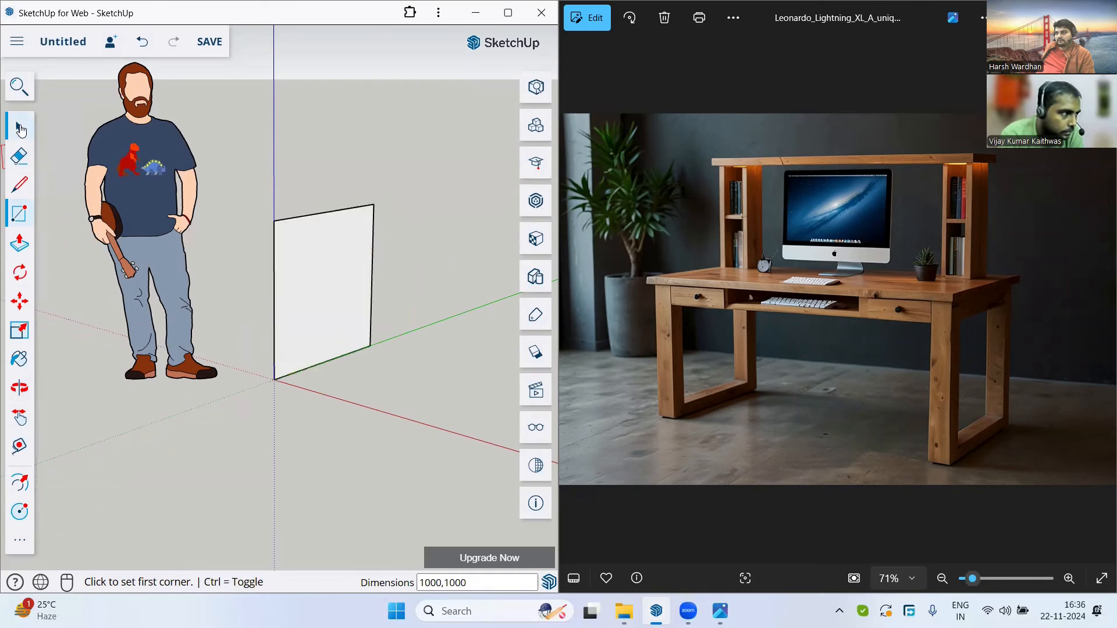
Leave the Rectangle tool and delete the standing human scale figure from the model.
left_click(433, 191)
key("space")
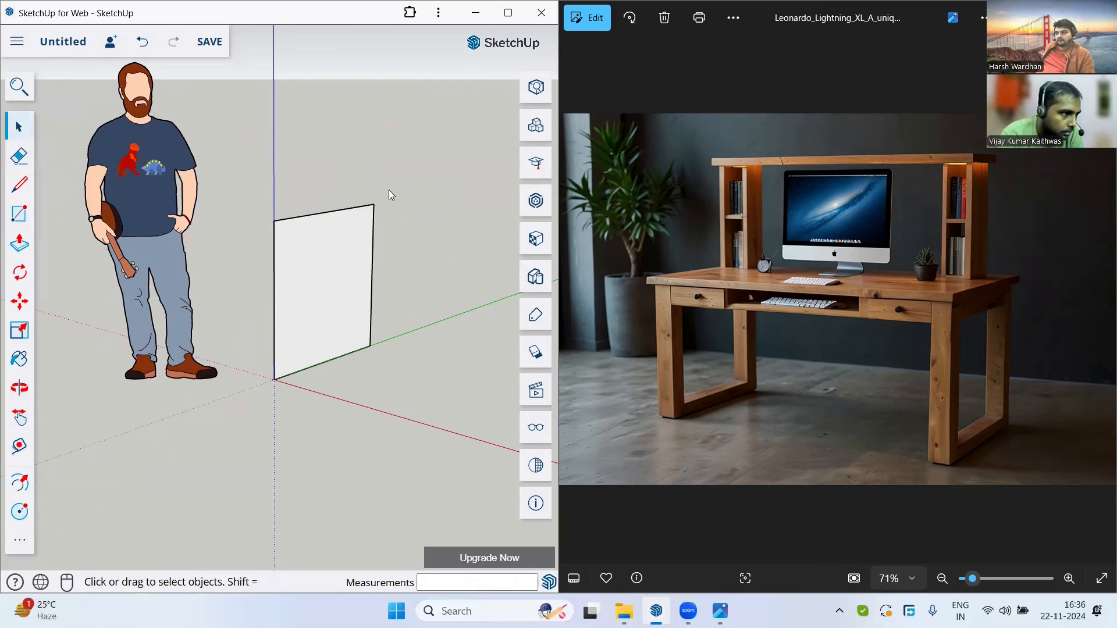
middle_click_drag(348, 271, 208, 274)
left_click(208, 273)
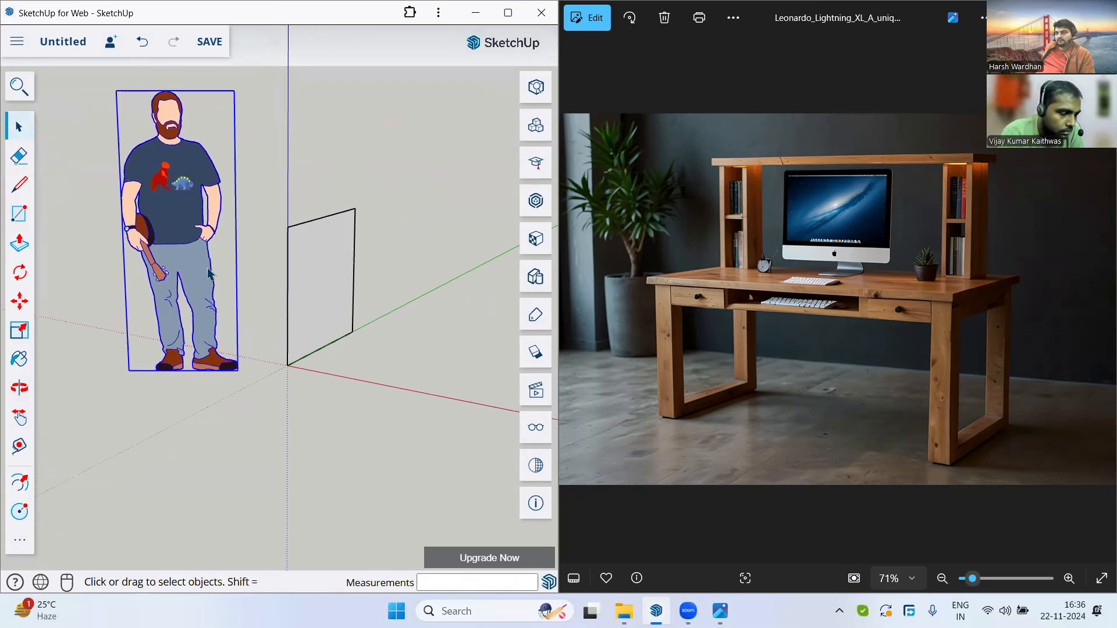
key("Delete")
scroll(383, 198, "up", 2)
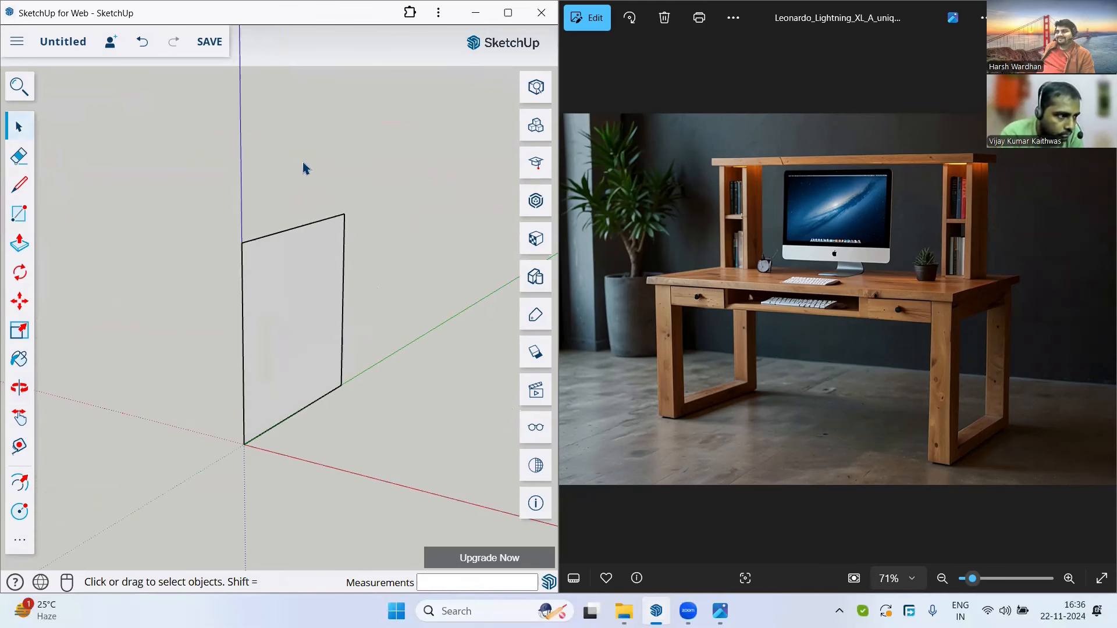
Draw a 50 by 50 mm rectangle centred on the midpoint of the vertical face's top edge, perpendicular to the green axis.
left_click(18, 213)
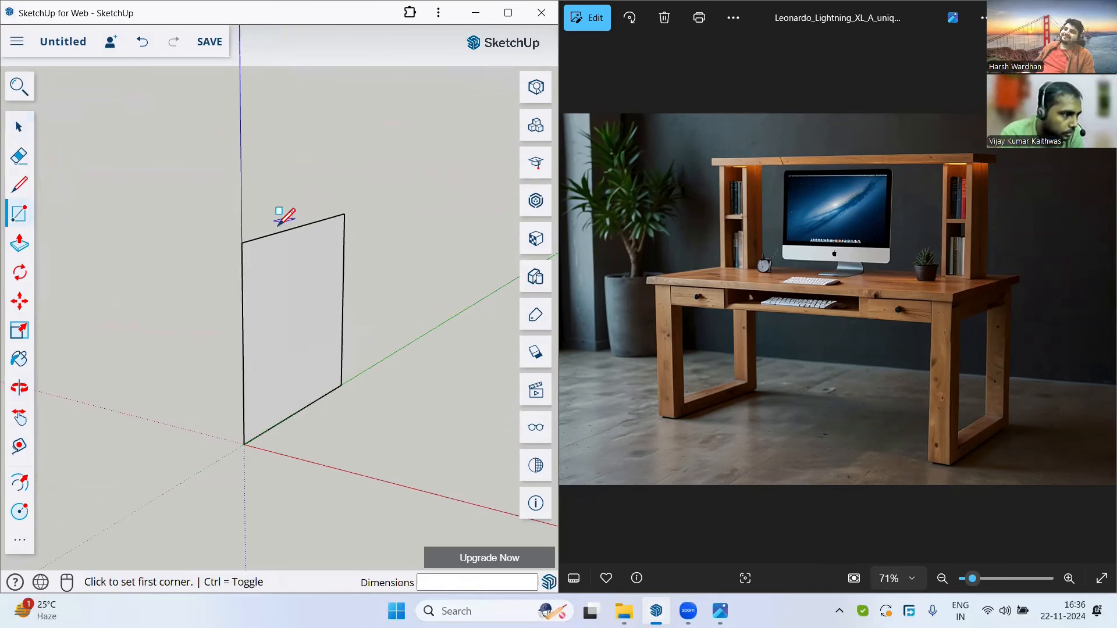
left_click(297, 227)
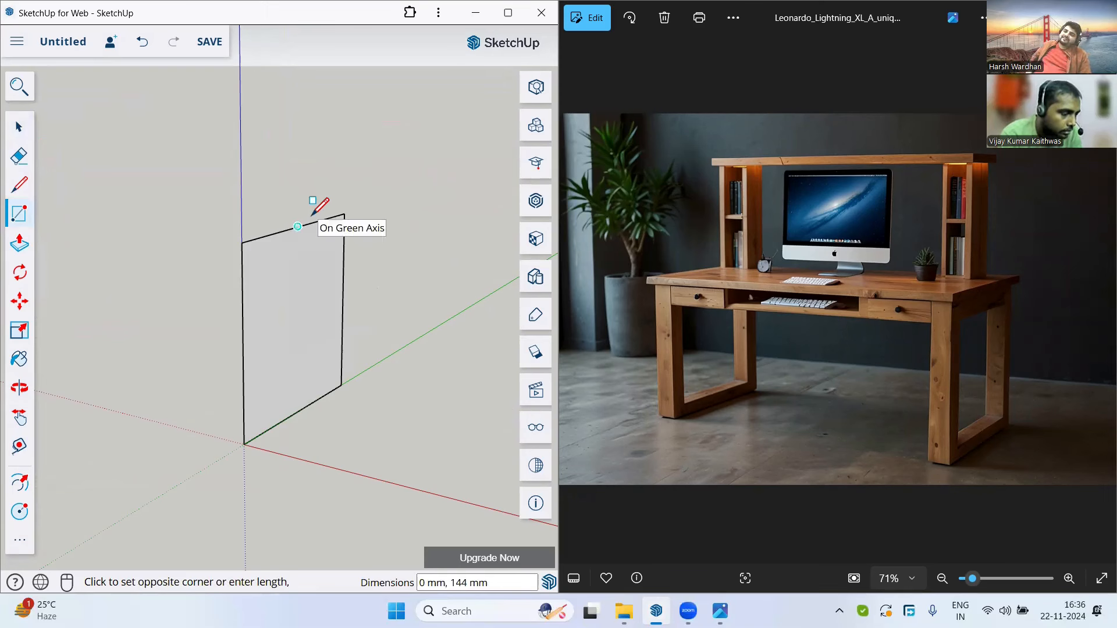
key("ctrl")
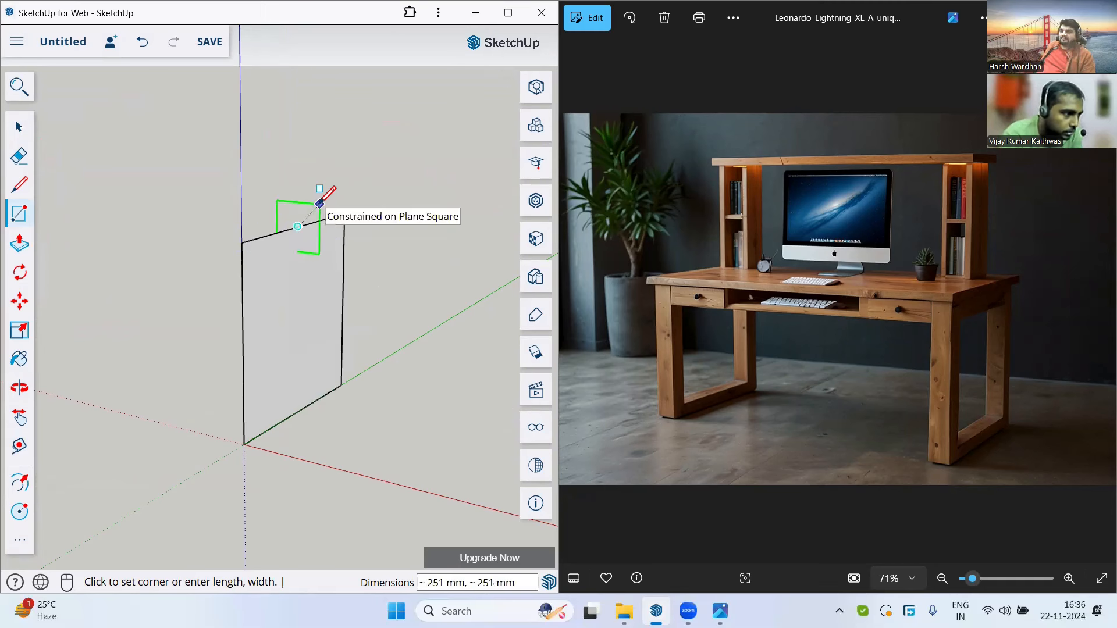
type("5")
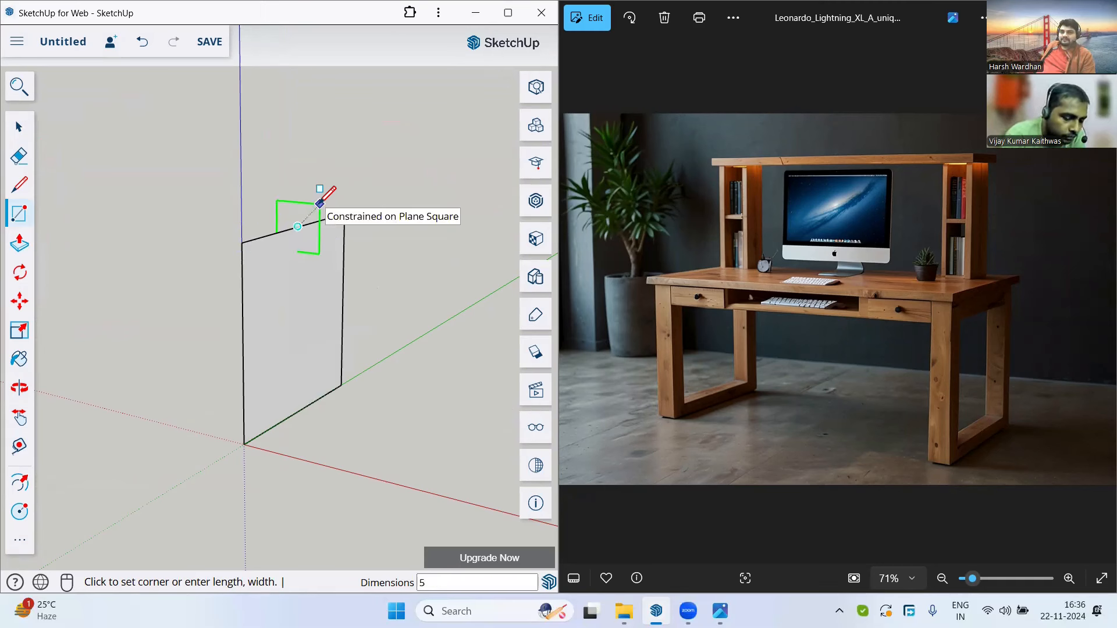
type("0,50")
key("Return")
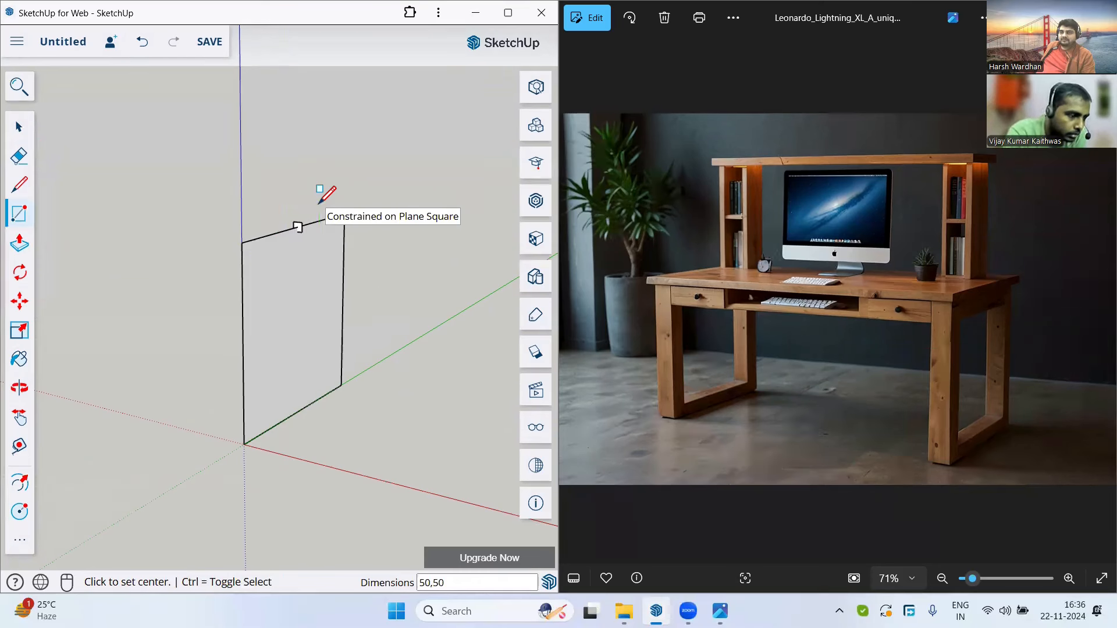
Select the 50 by 50 mm square at the vertical face's top edge and delete it.
scroll(279, 250, "up", 2)
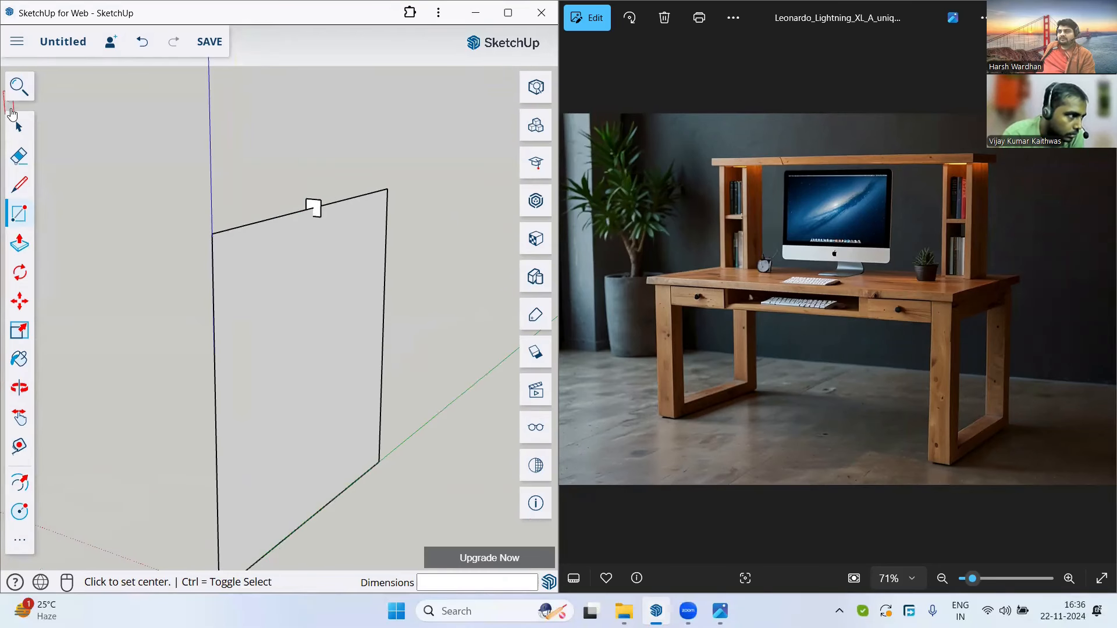
left_click(18, 126)
scroll(208, 175, "down", 2)
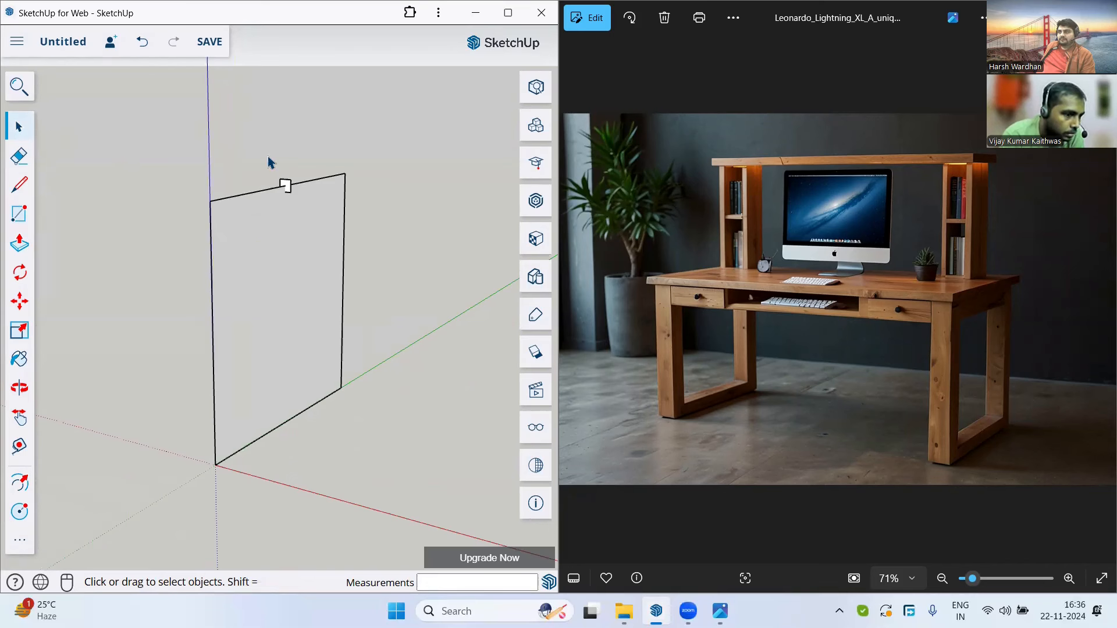
left_click_drag(268, 162, 310, 218)
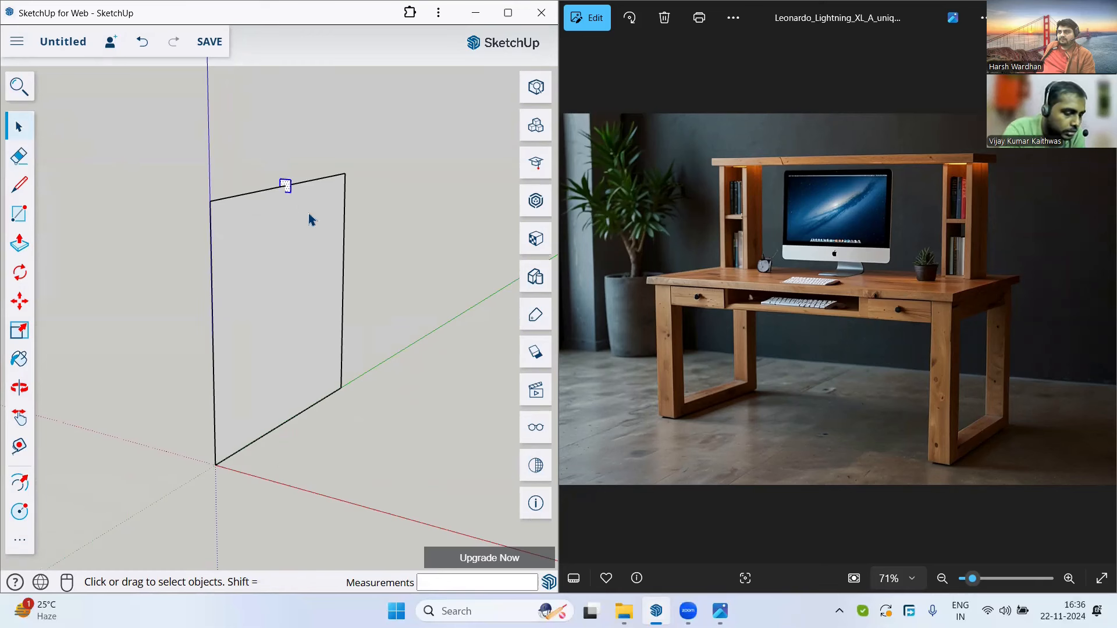
Draw a 100 by 100 mm rectangle centred on the midpoint of the vertical face's top edge, perpendicular to the green axis.
left_click(19, 213)
scroll(304, 154, "up", 3)
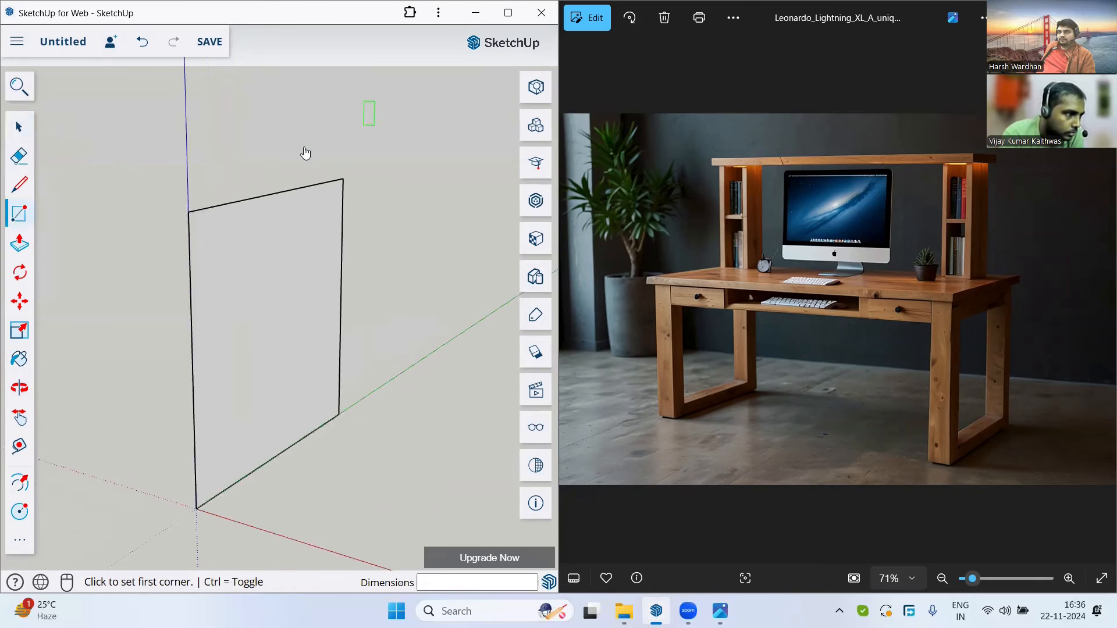
left_click(256, 210)
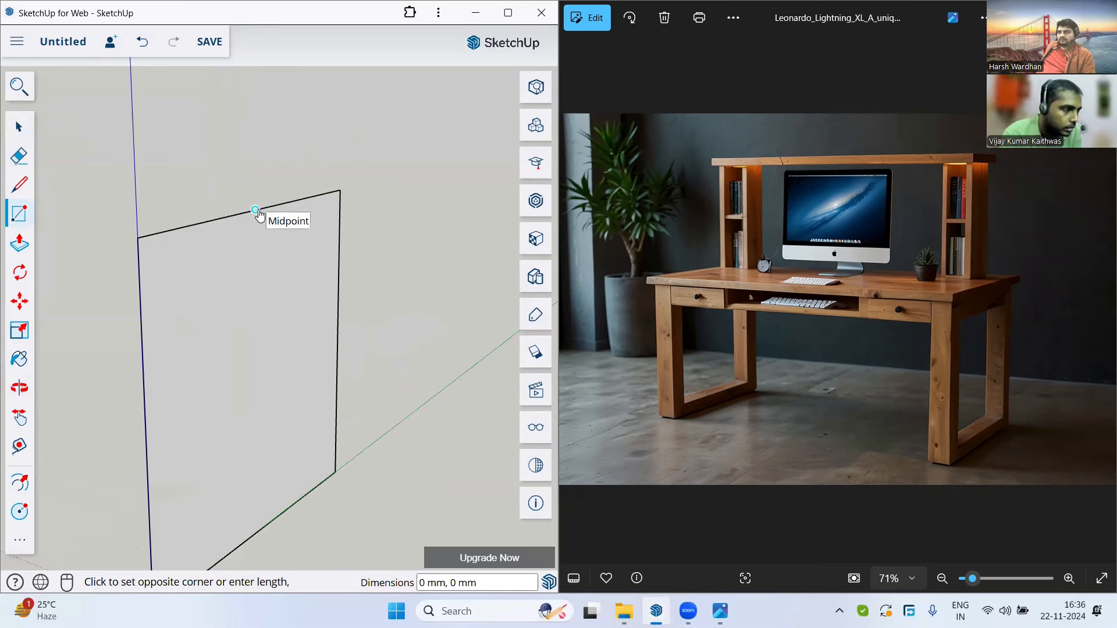
key("ctrl")
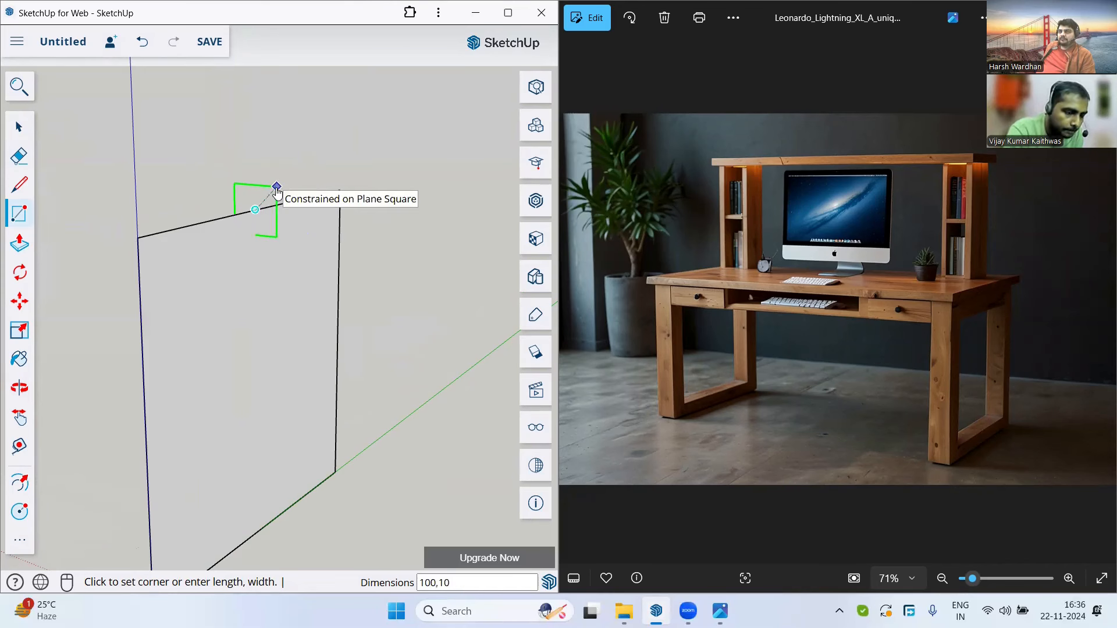
left_click(277, 192)
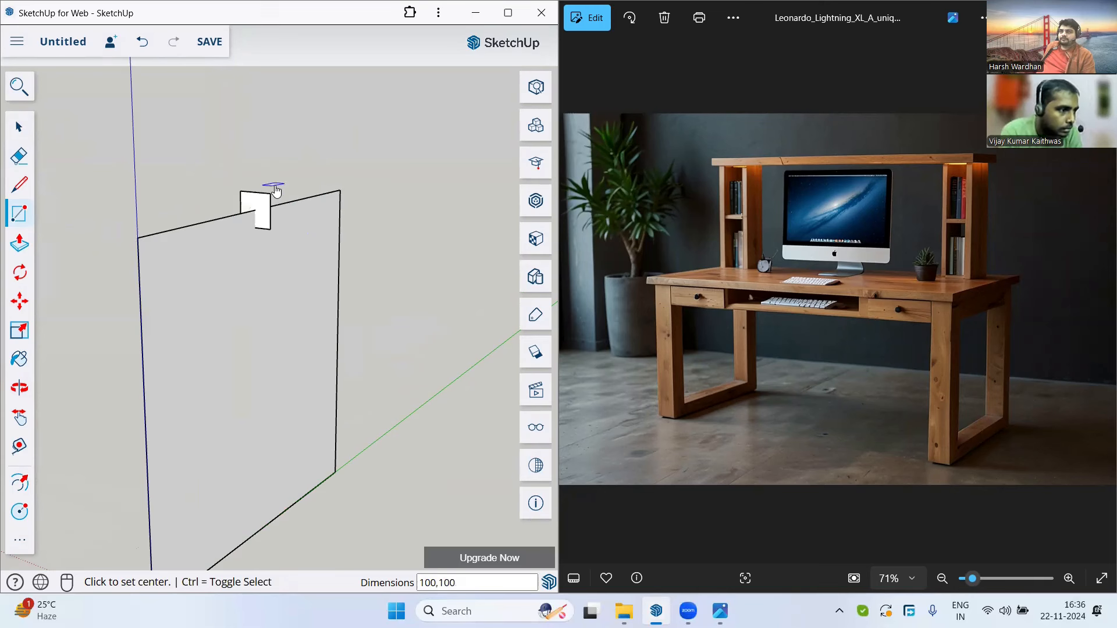
scroll(269, 192, "down", 3)
left_click(20, 130)
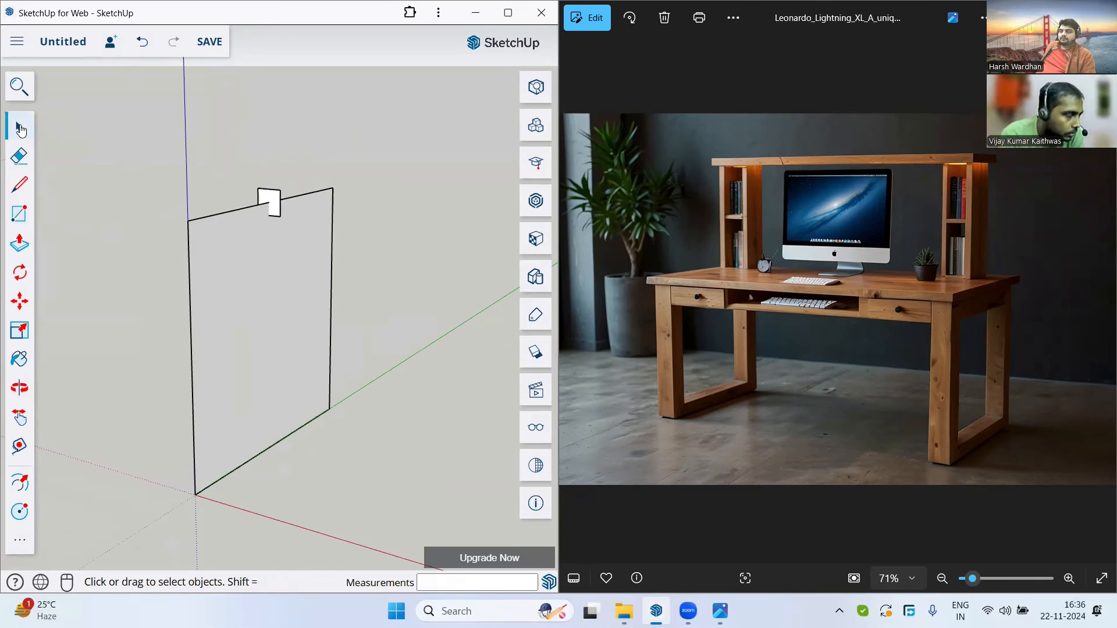
left_click(8, 538)
left_click(123, 289)
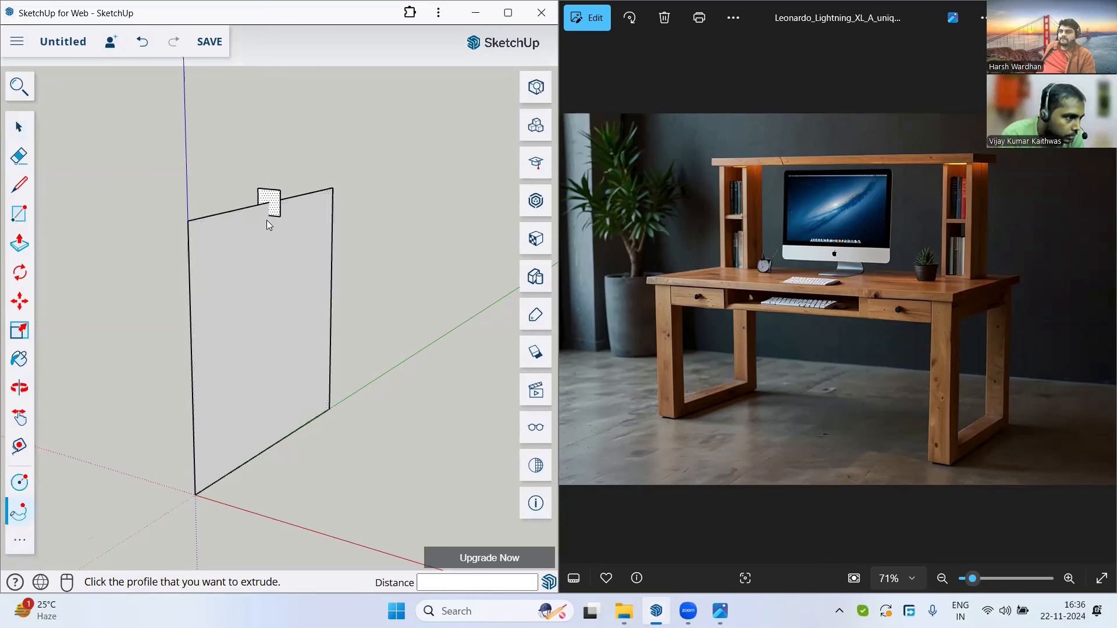
left_click(274, 202)
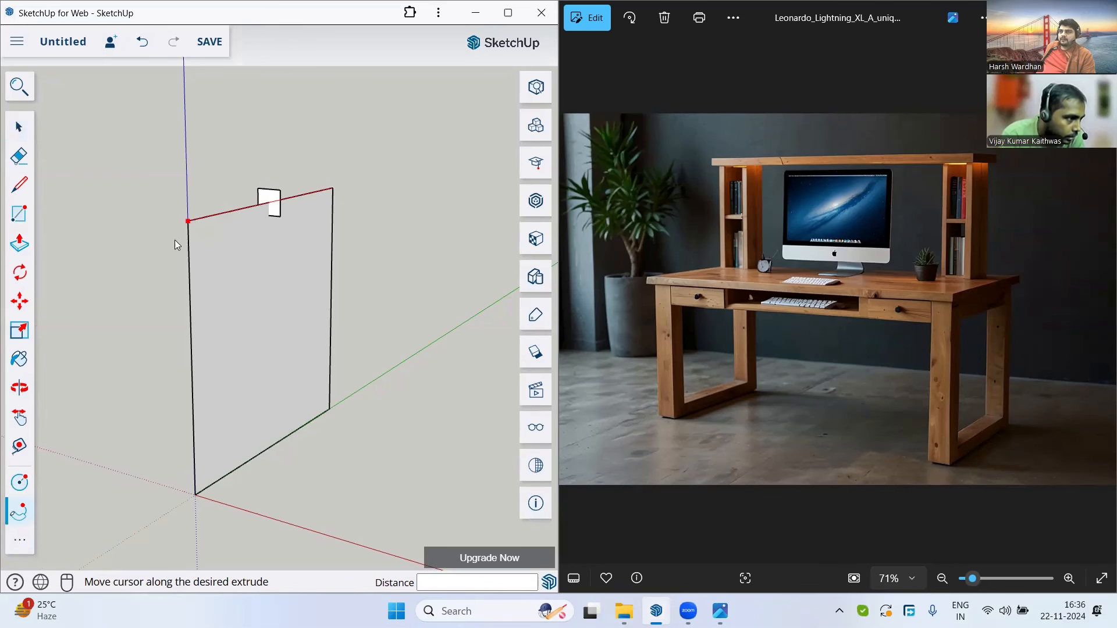
left_click(191, 226)
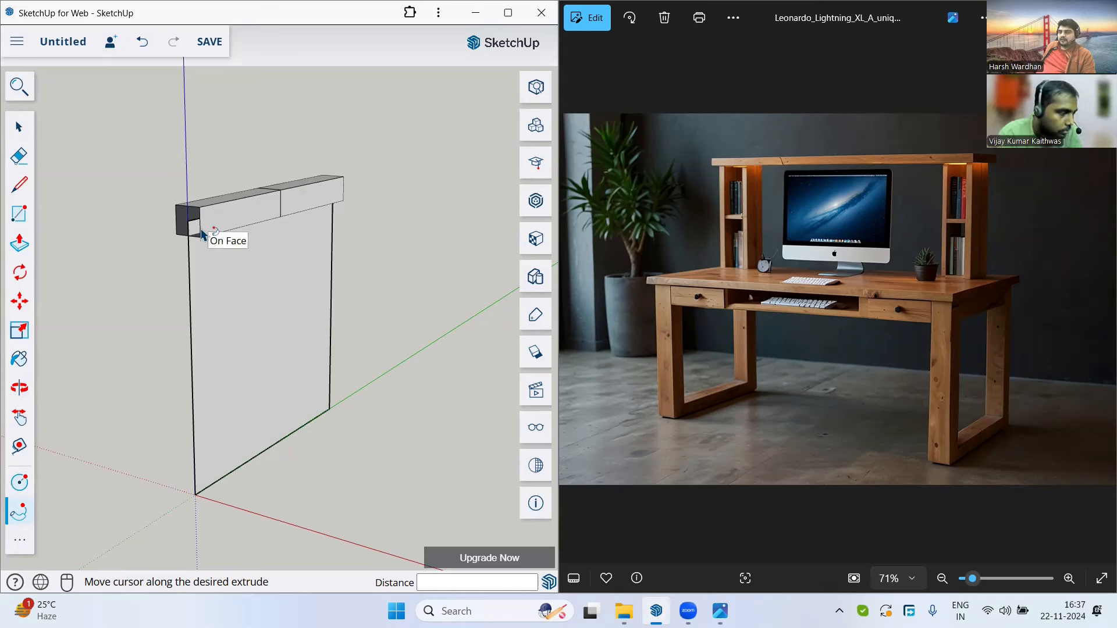
key("Escape")
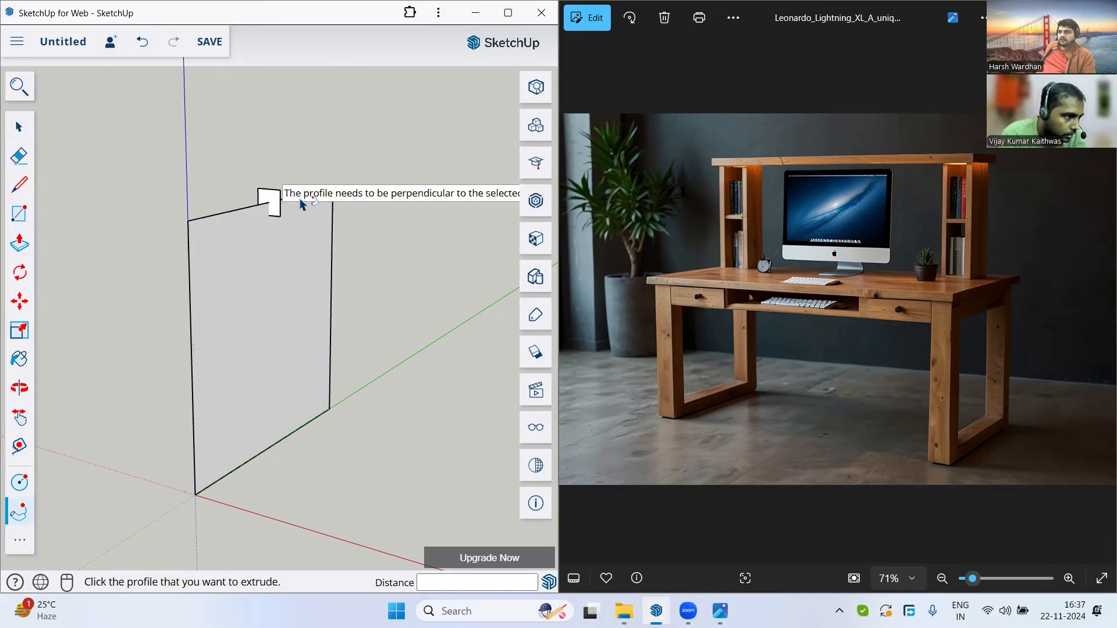
left_click(267, 200)
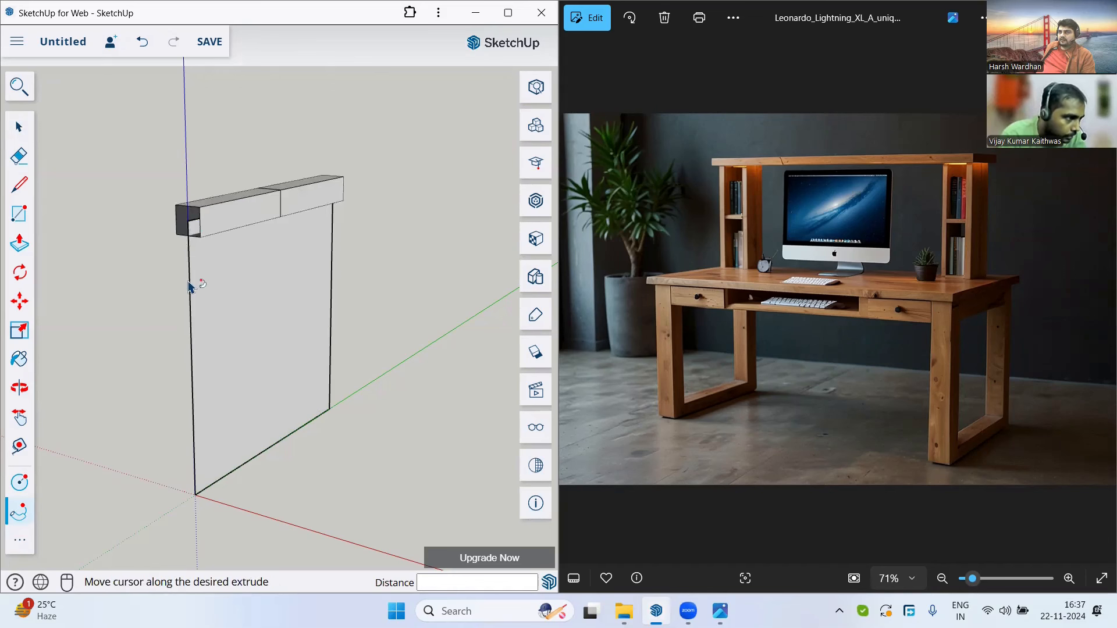
key("Escape")
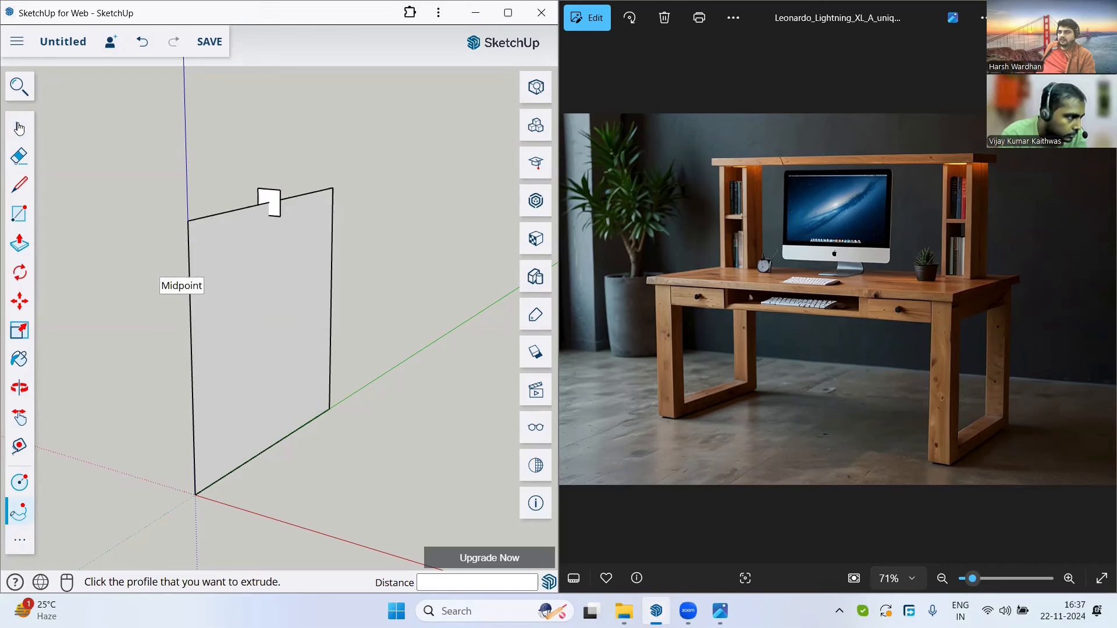
Delete the large vertical face while keeping its four boundary edges.
key("space")
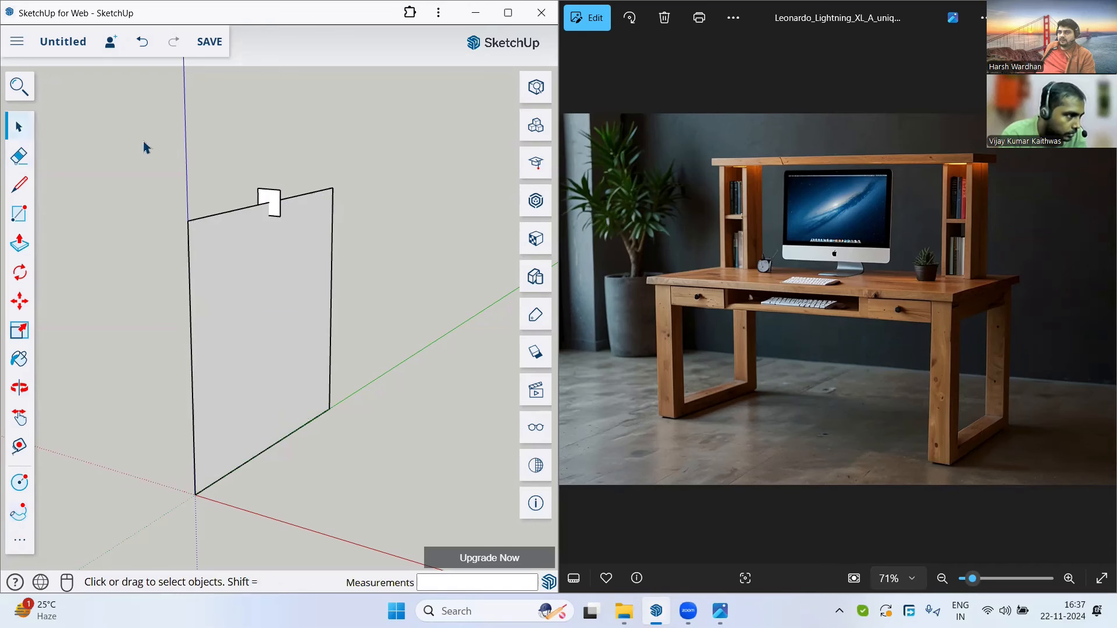
double_click(241, 217)
left_click(224, 242)
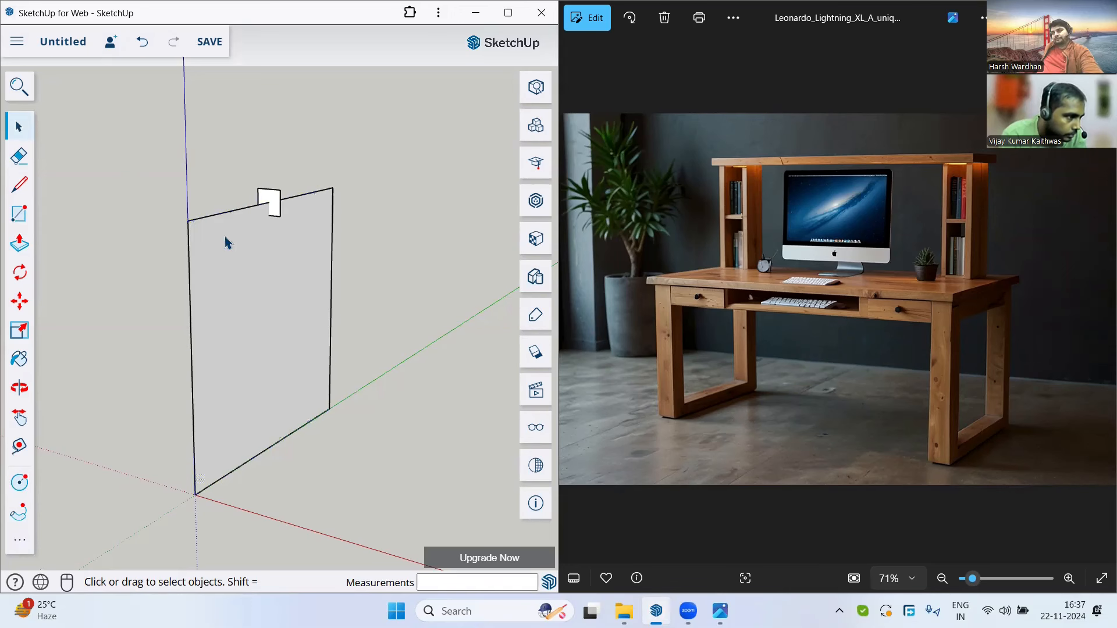
key("Delete")
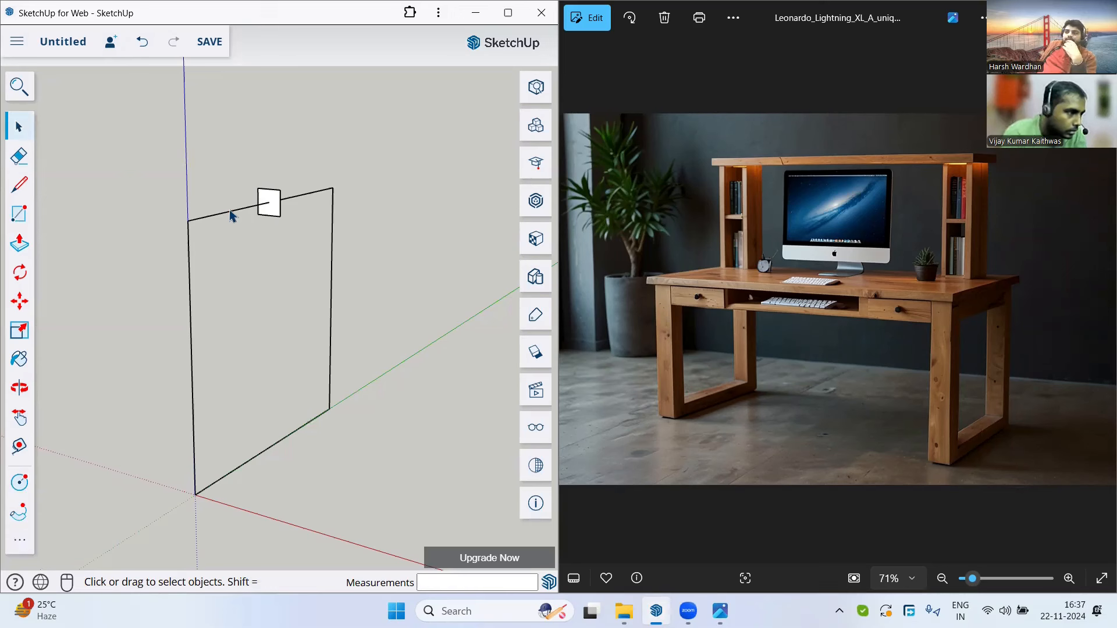
Sweep the 100 by 100 mm square profile around the complete square outline with Follow Me to form the leg frame.
left_click(19, 512)
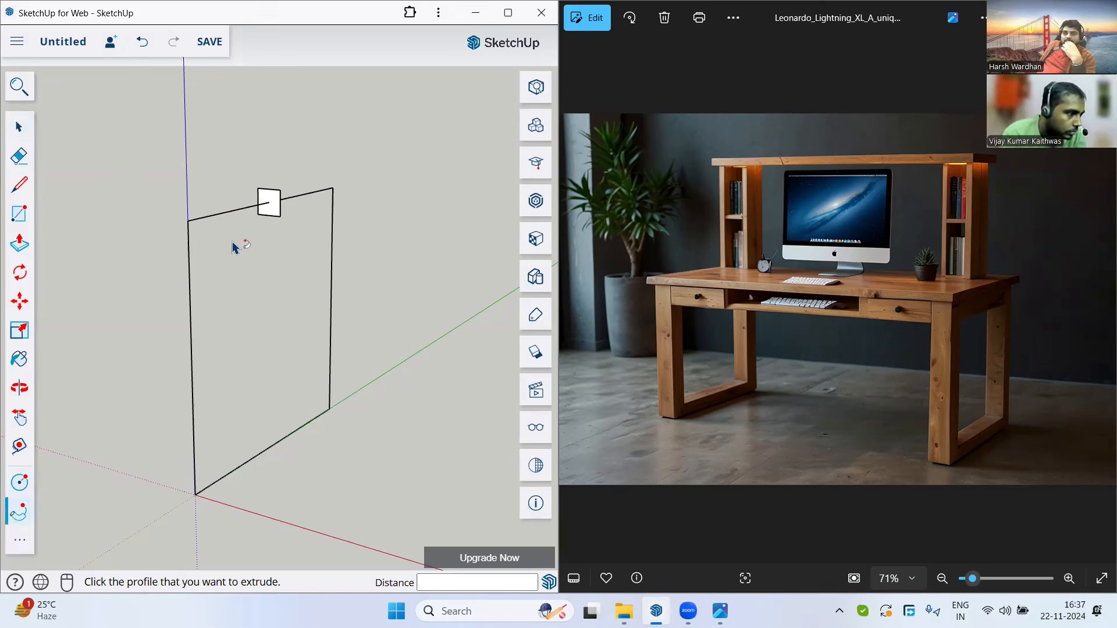
left_click(269, 216)
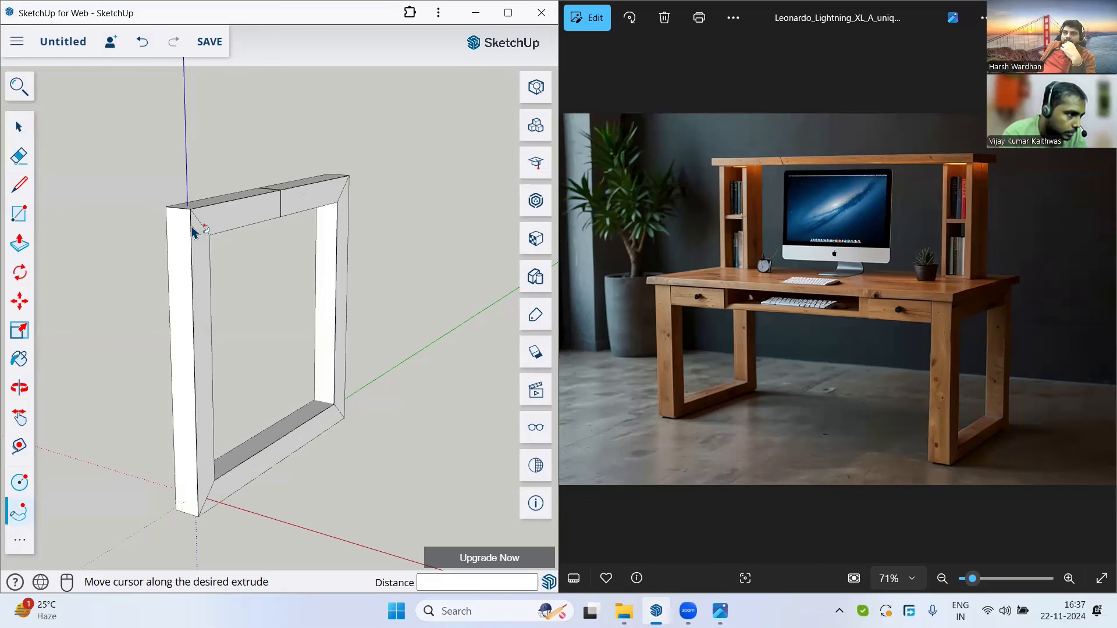
left_click(193, 232)
scroll(252, 183, "down", 2)
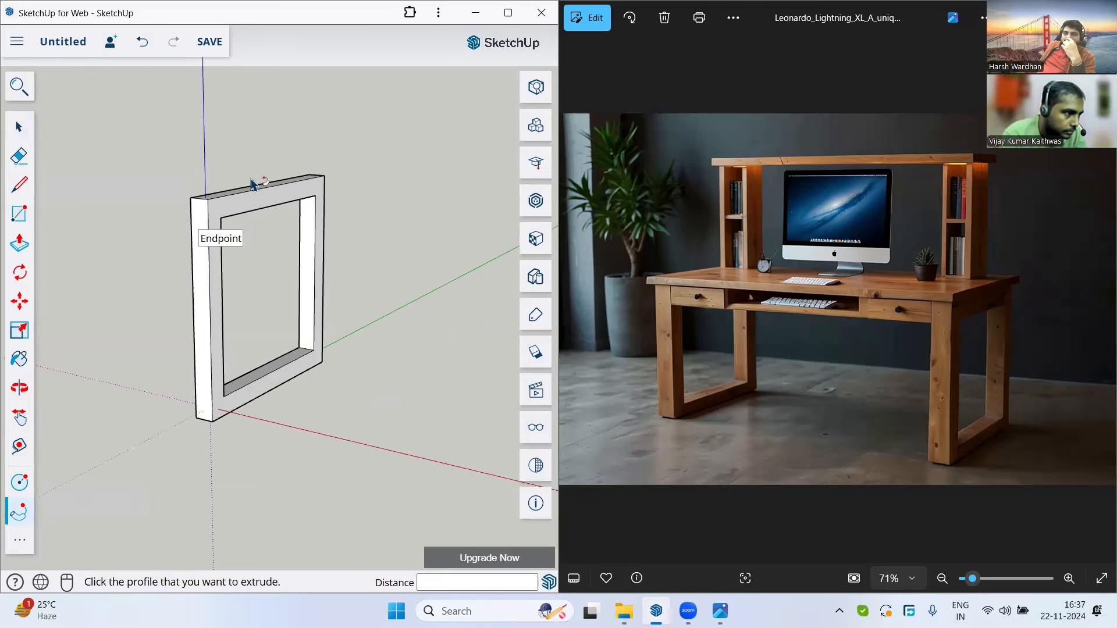
key("space")
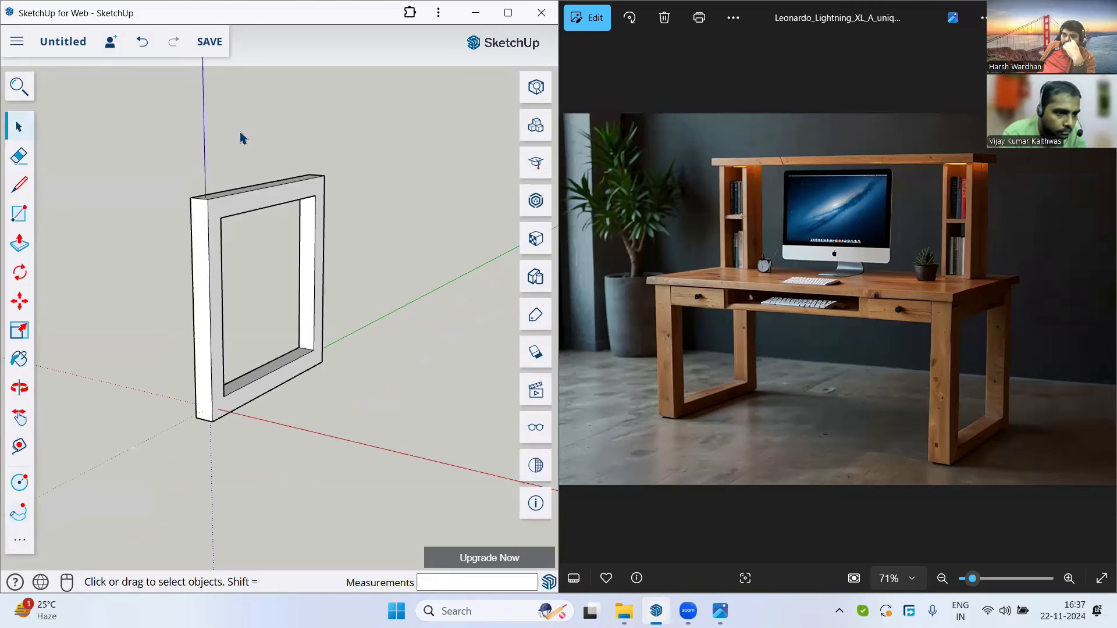
Group all of the leg frame's connected faces and edges into one object.
scroll(242, 138, "down", 1)
scroll(245, 138, "up", 1)
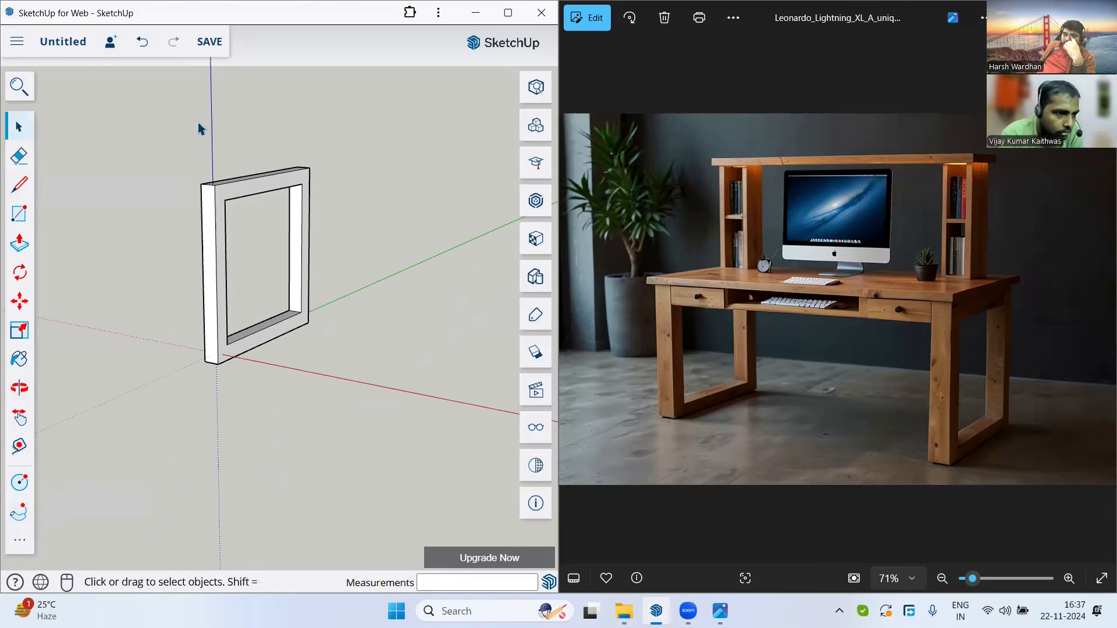
scroll(200, 128, "up", 1)
triple_click(264, 203)
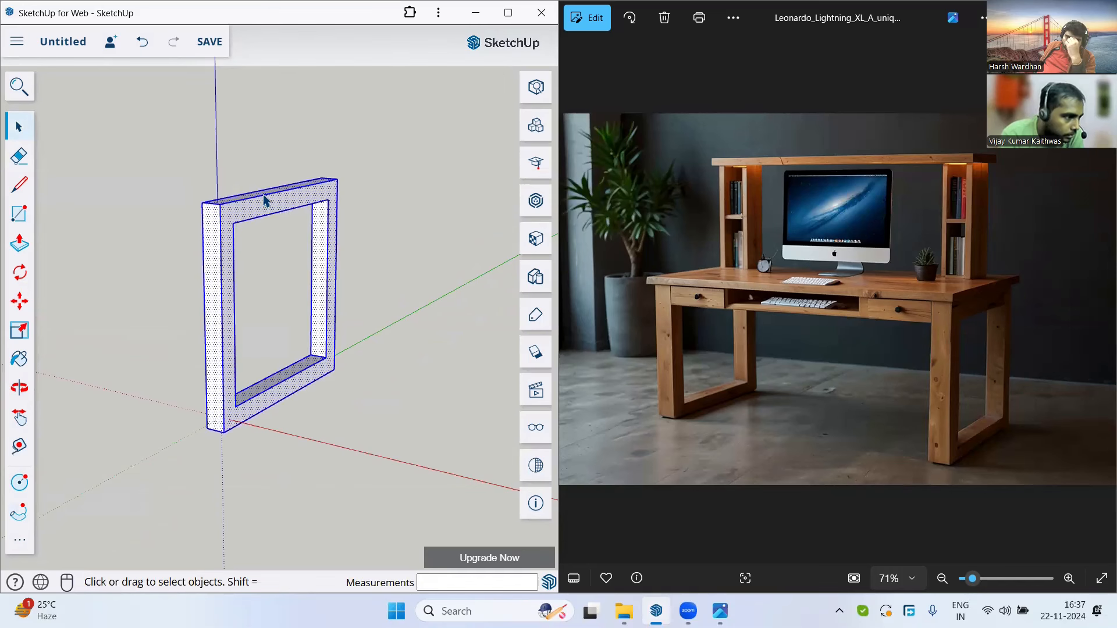
right_click(265, 204)
left_click(319, 416)
left_click(387, 370)
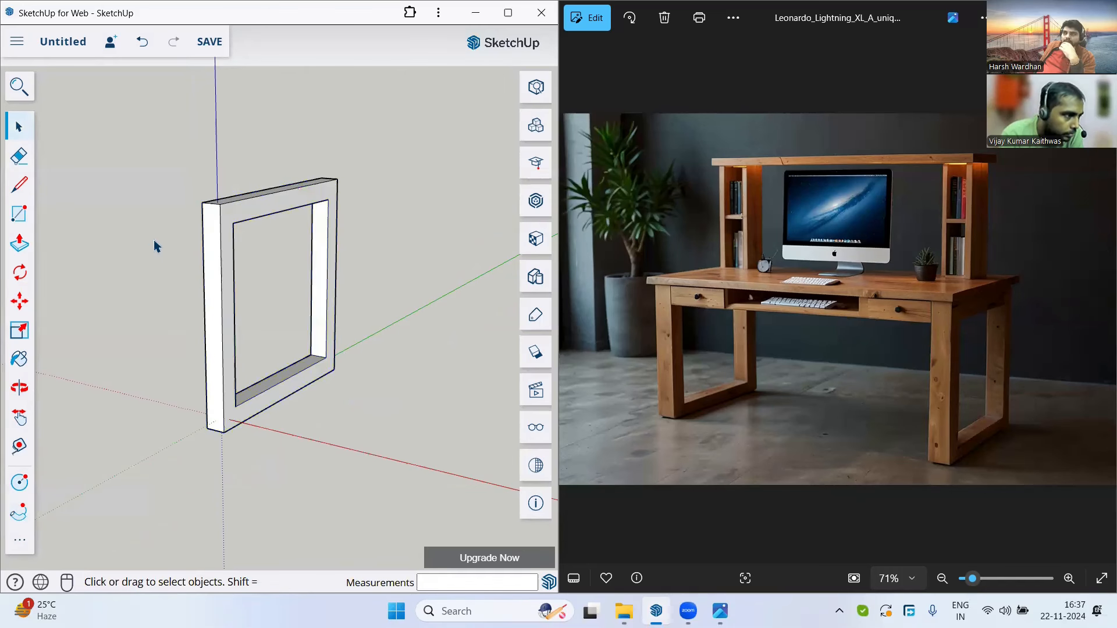
Copy the leg frame 2000 mm along the red axis to create the opposite leg frame.
scroll(182, 240, "down", 2)
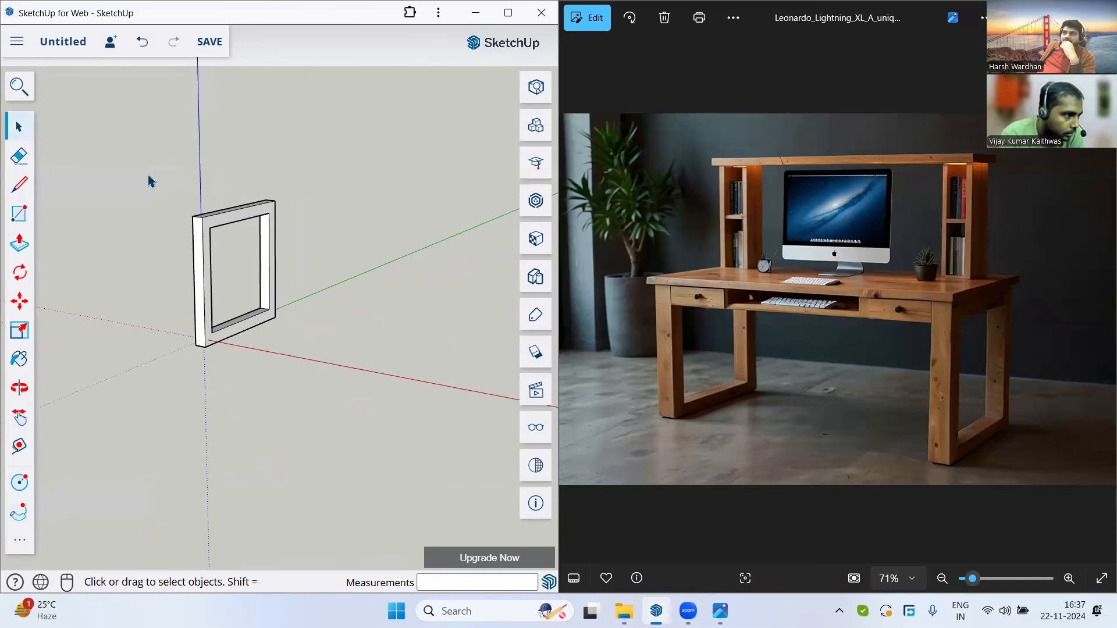
left_click(219, 222)
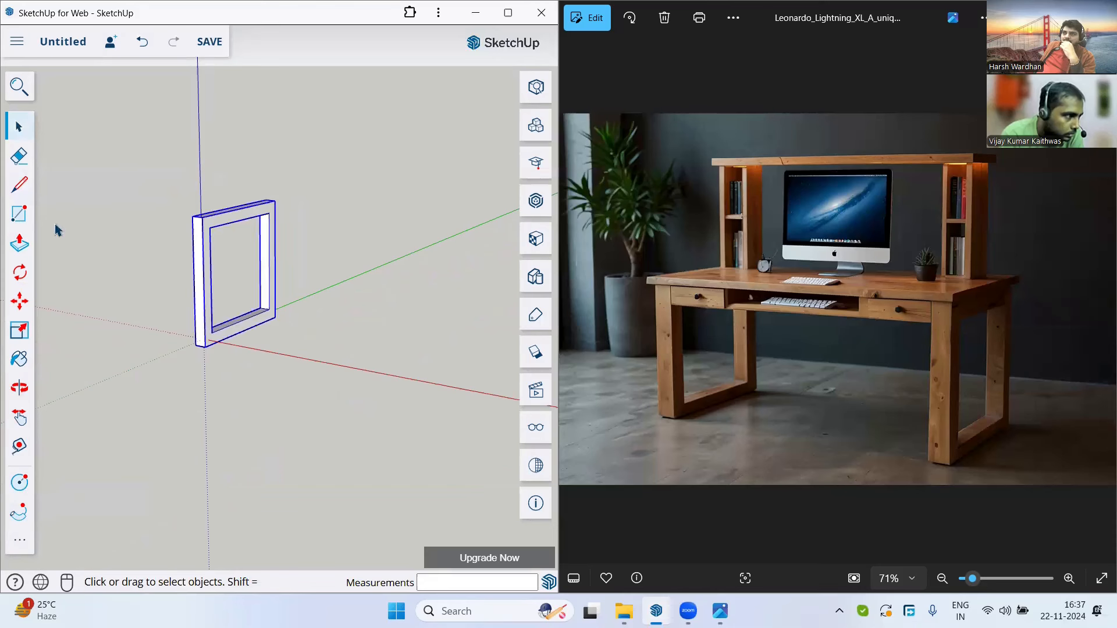
left_click(24, 301)
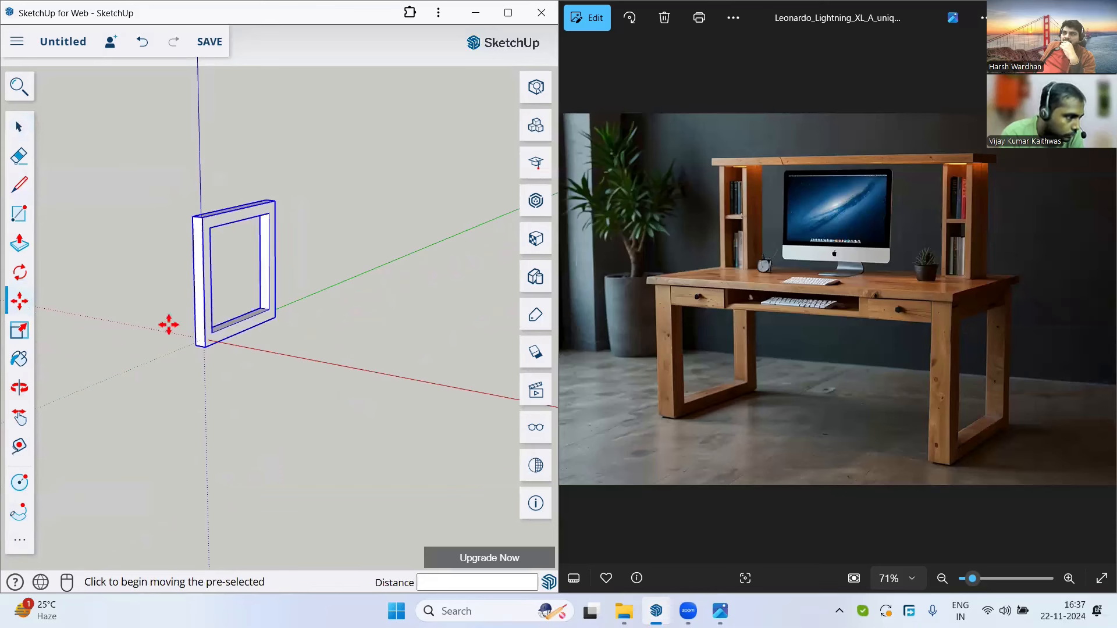
left_click(192, 344)
key("ctrl")
middle_click_drag(332, 374, 417, 392)
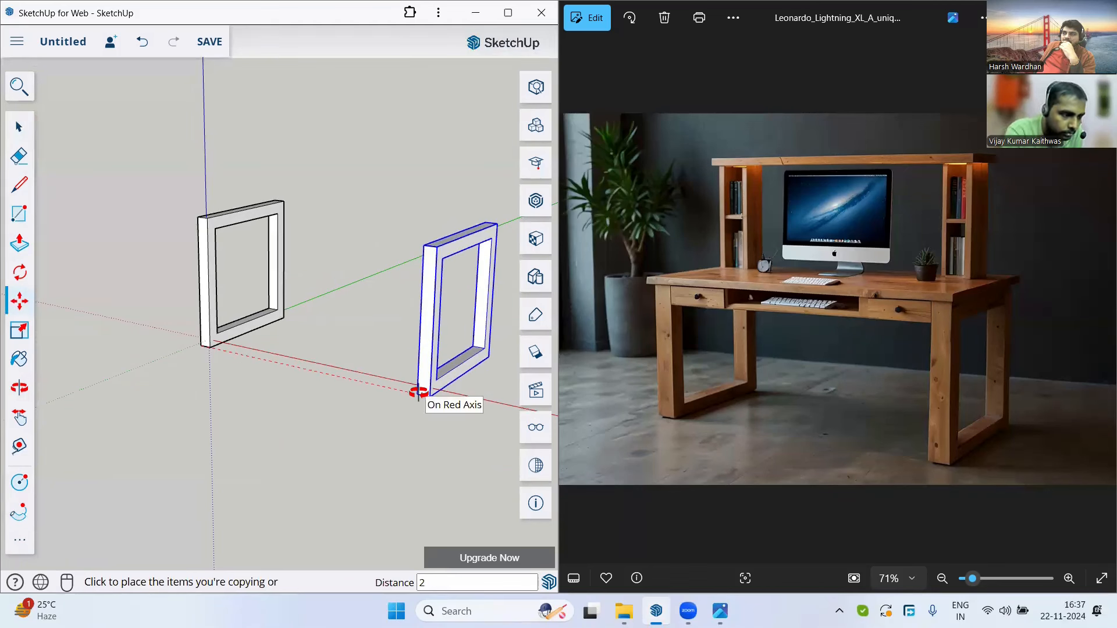
left_click(419, 395)
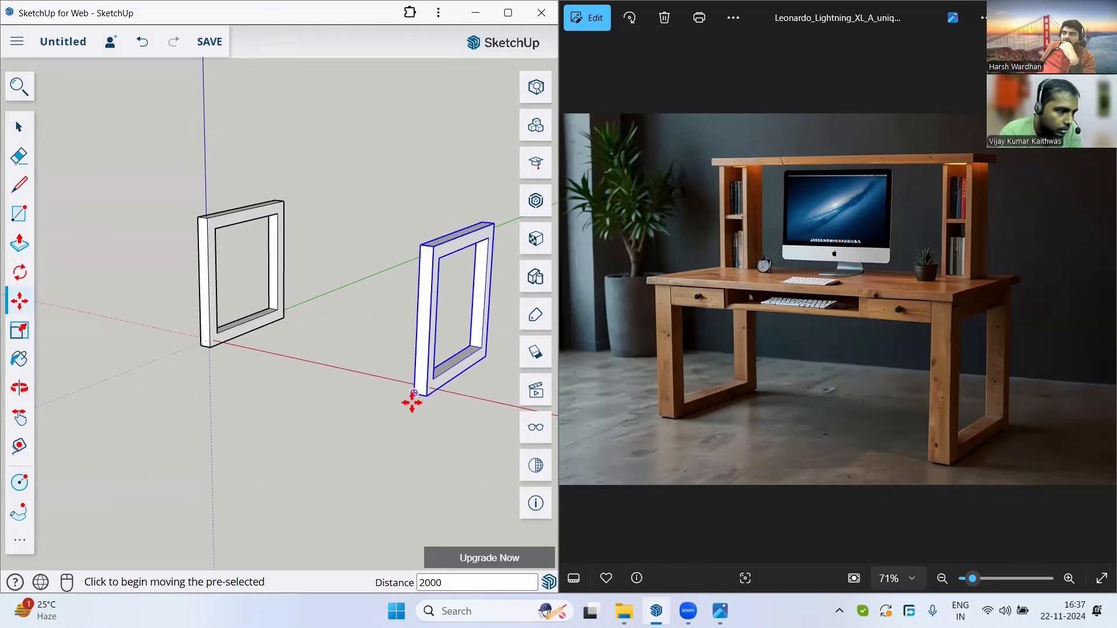
key("Escape")
left_click(13, 132)
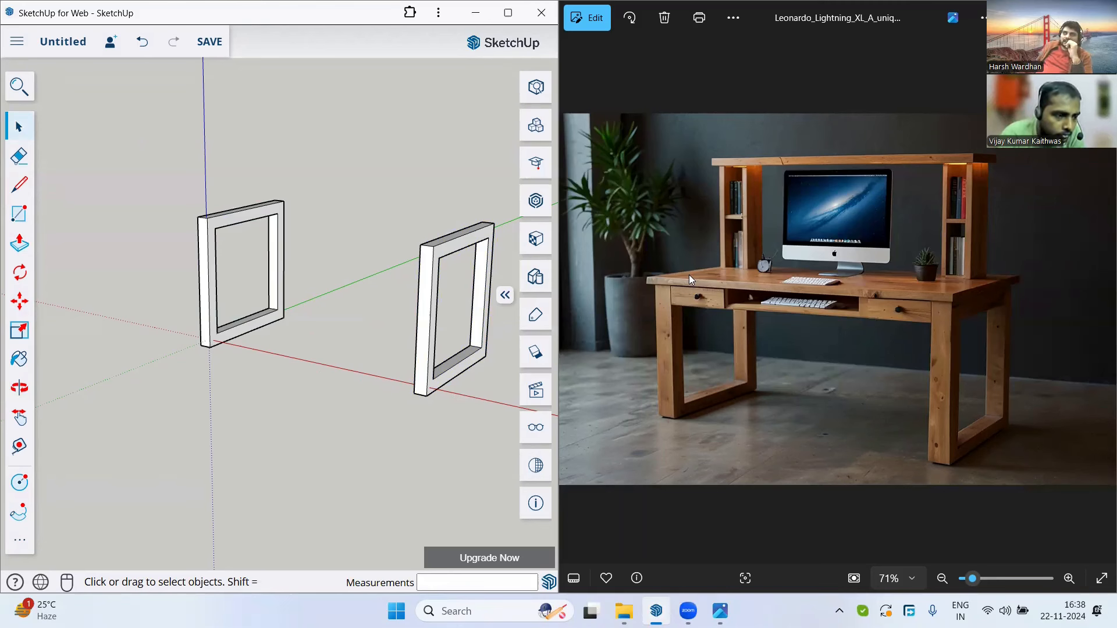
Draw an 1100 by 2100 mm tabletop rectangle across the tops of both leg frames, from one frame's outer corner to the opposite one.
middle_click_drag(378, 244, 372, 175)
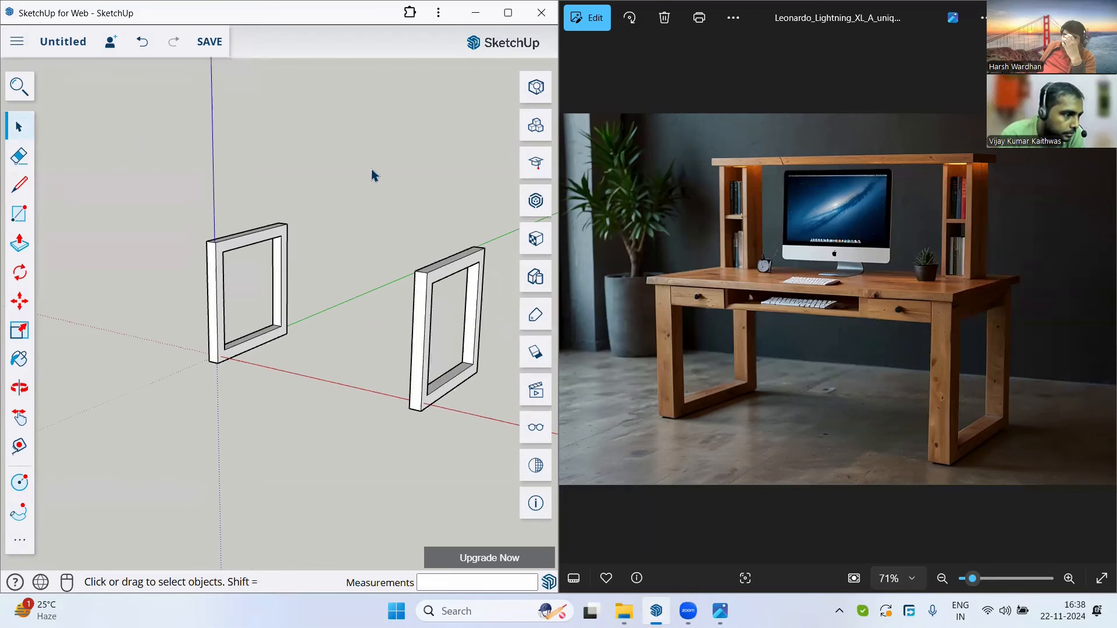
left_click(19, 213)
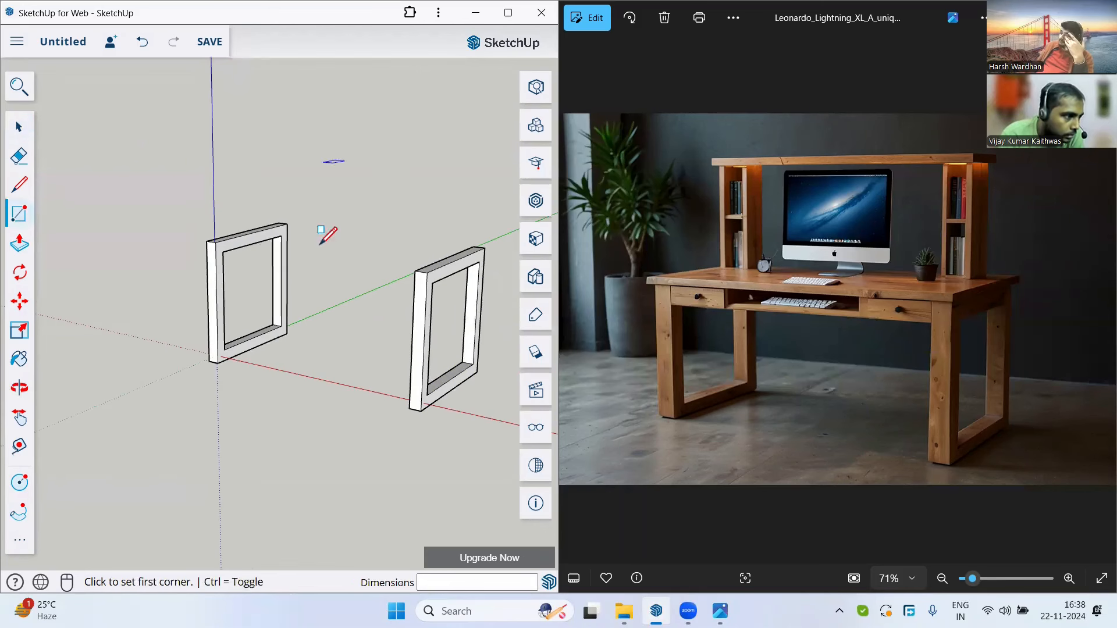
middle_click_drag(324, 236, 278, 187)
left_click(265, 195)
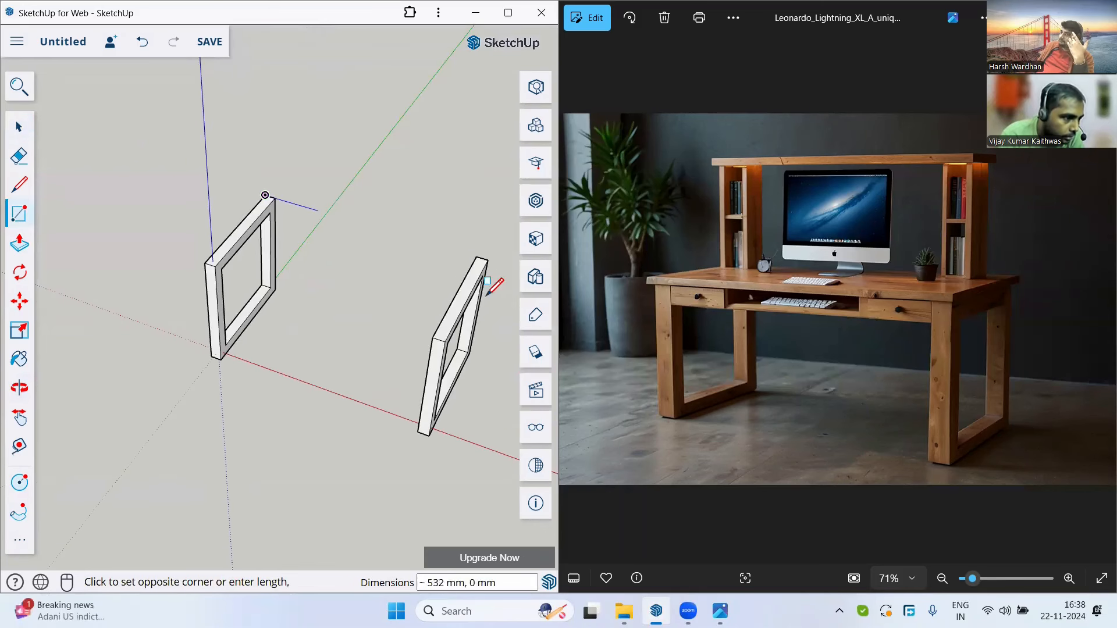
left_click(445, 341)
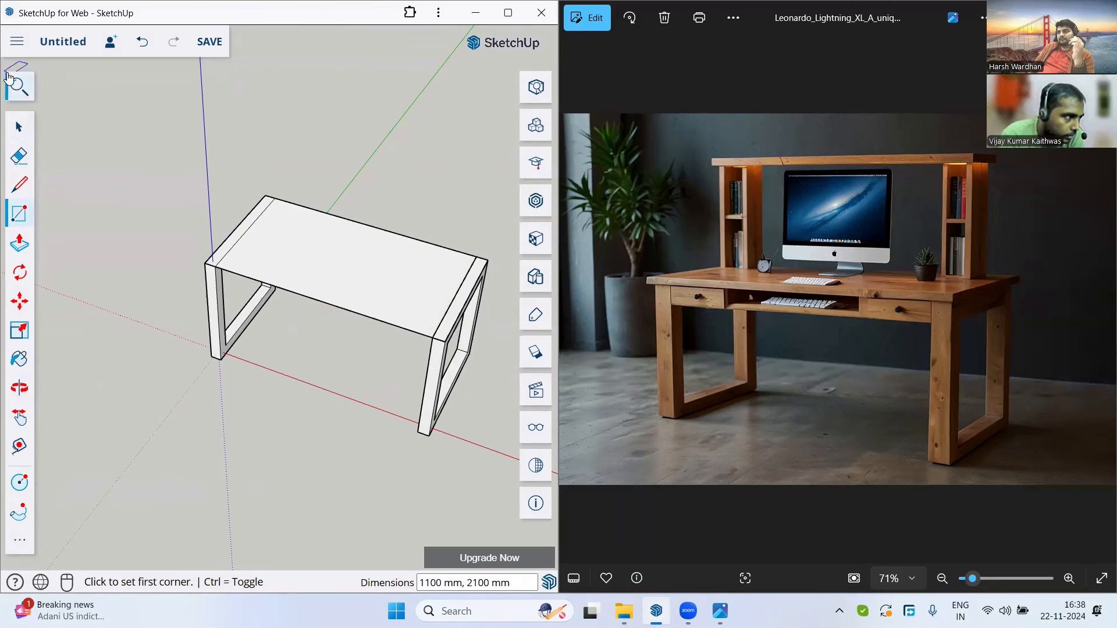
left_click(19, 126)
middle_click_drag(308, 125, 336, 130)
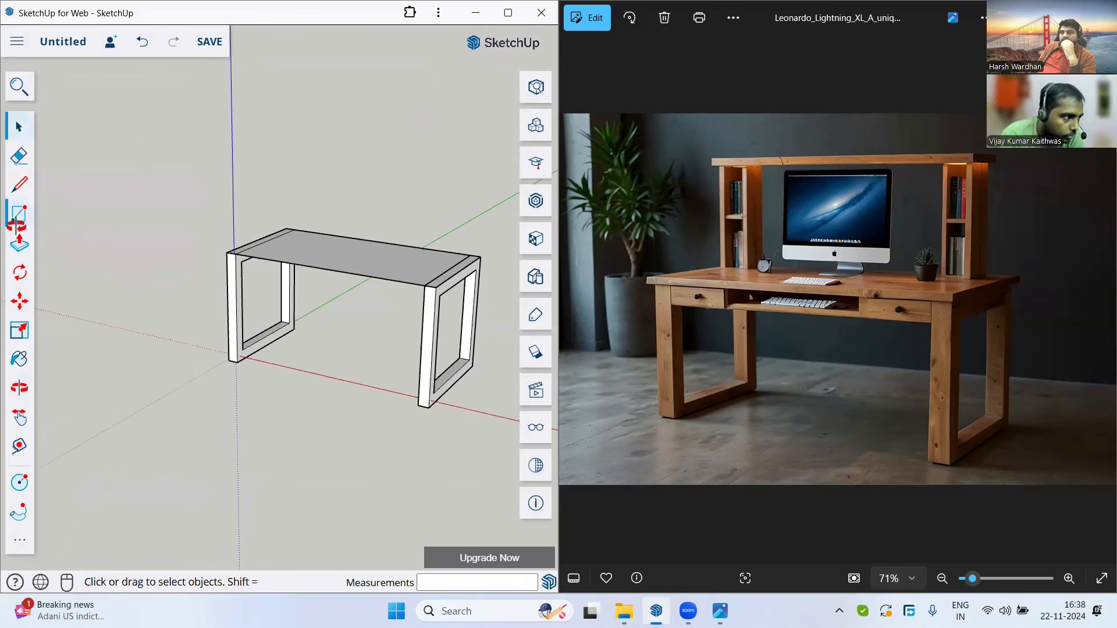
Extrude the tabletop rectangle upward by 100 mm to give the tabletop its thickness.
left_click(19, 243)
left_click(350, 259)
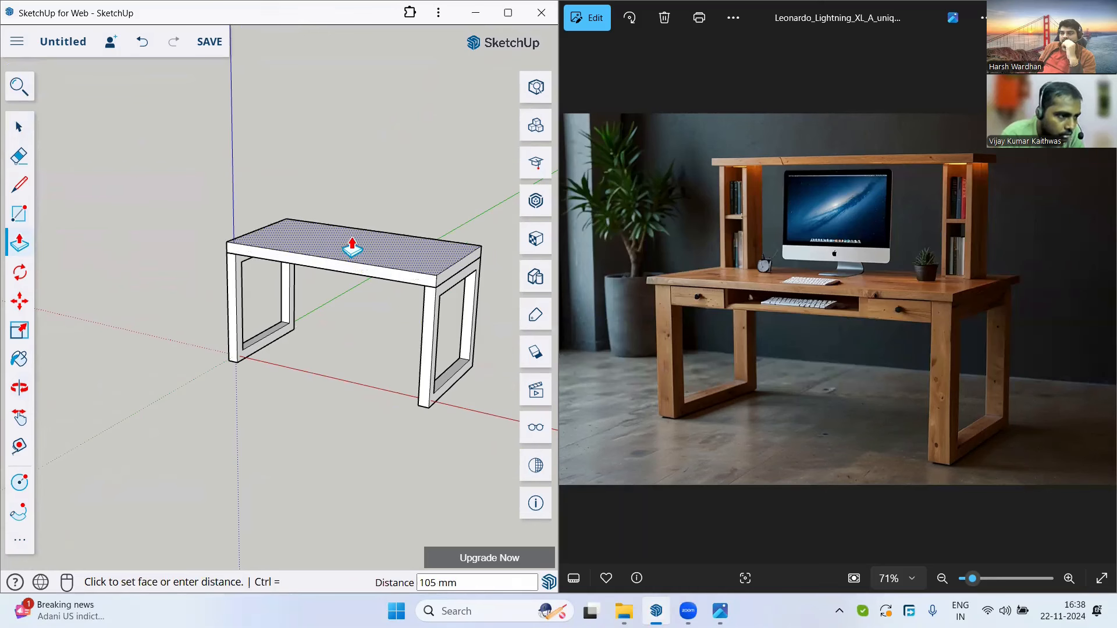
type("1")
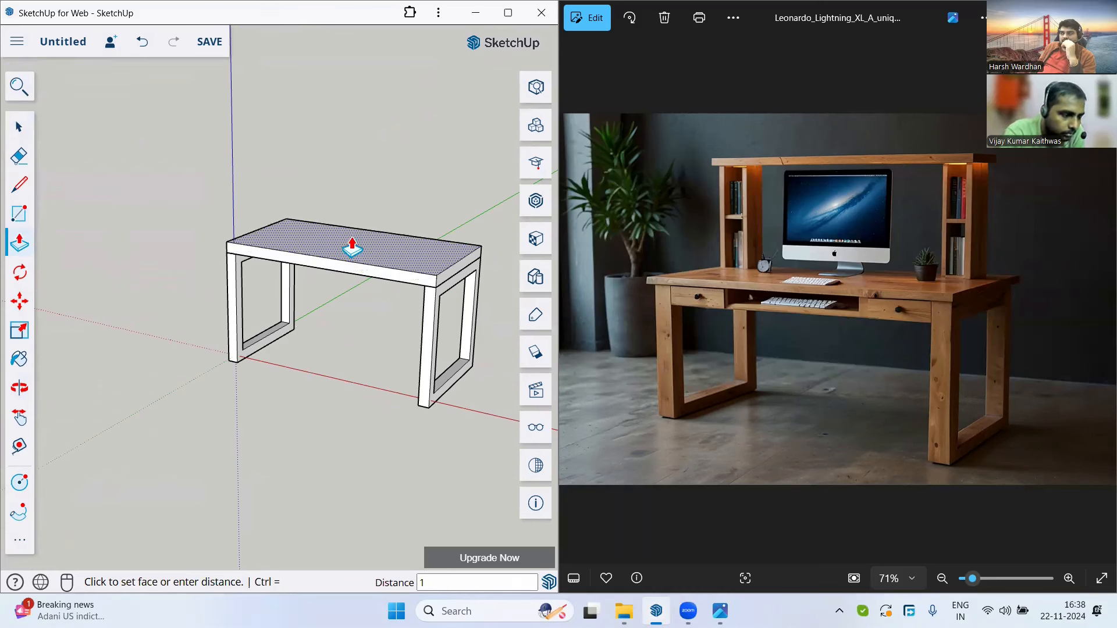
type("00")
key("Return")
key("space")
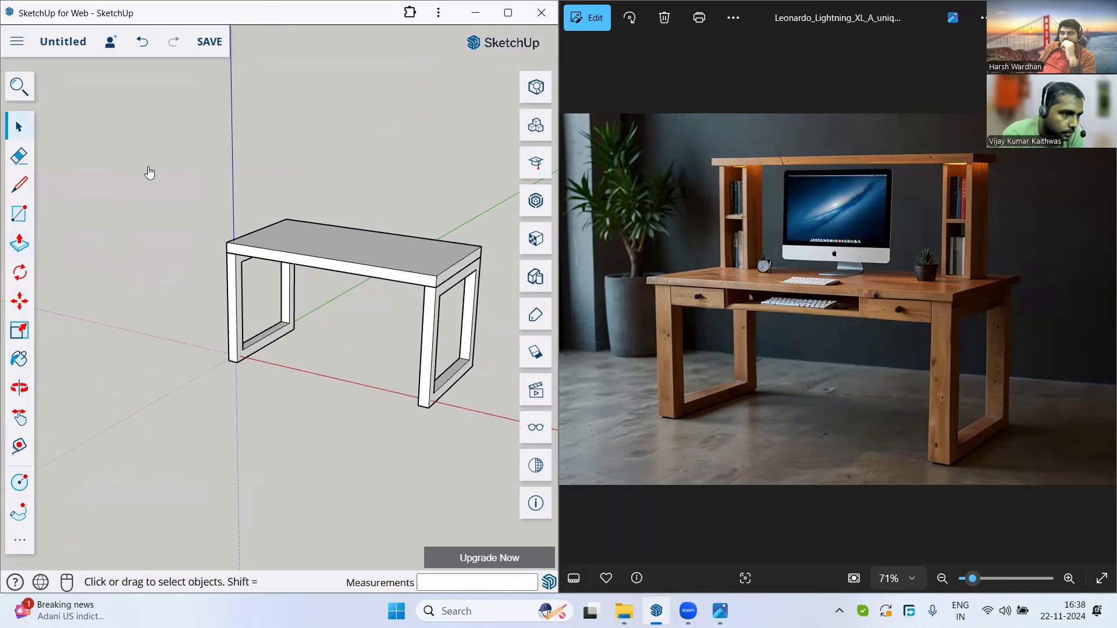
scroll(168, 172, "up", 1)
scroll(172, 172, "down", 3)
scroll(288, 172, "up", 2)
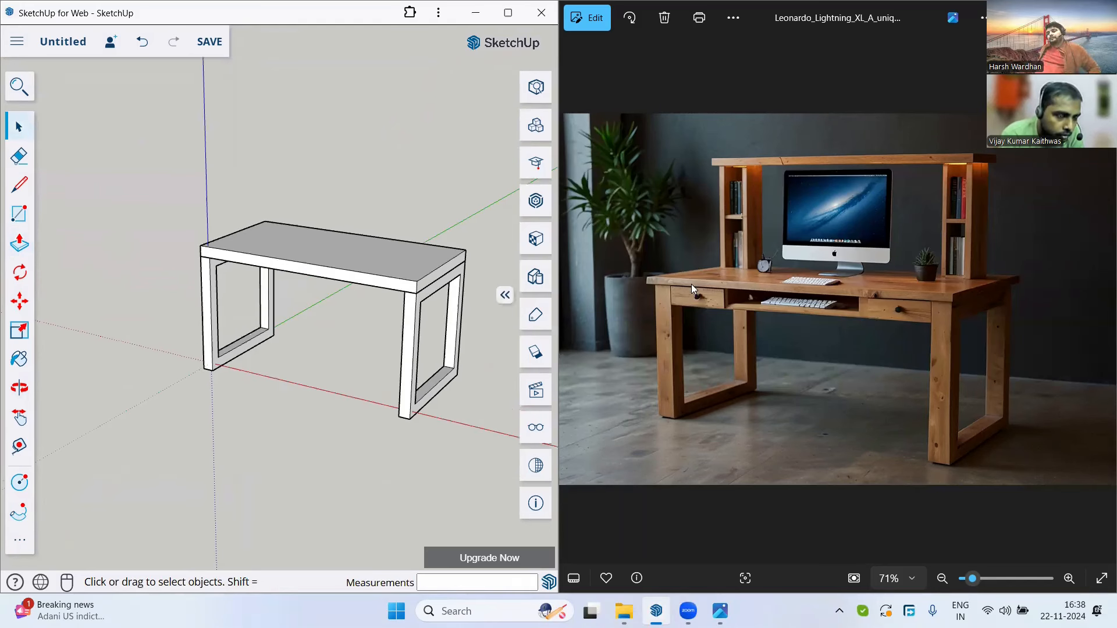
Extend the tabletop's front long side outward by 100 mm beyond the leg frames with Push/Pull.
left_click(19, 243)
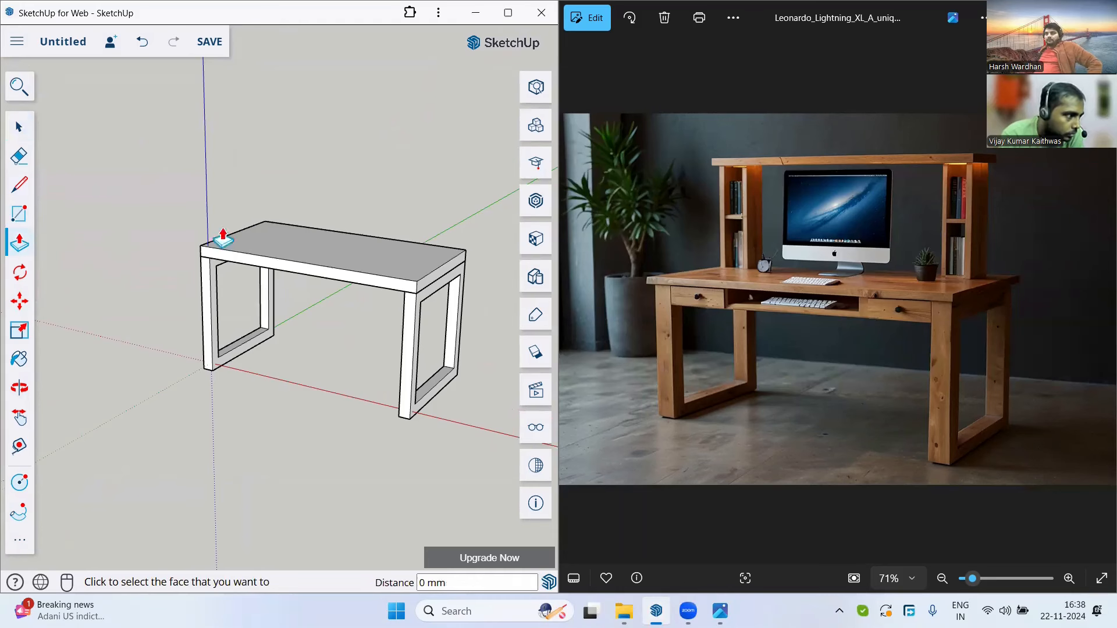
middle_click_drag(223, 239, 235, 272)
left_click(228, 278)
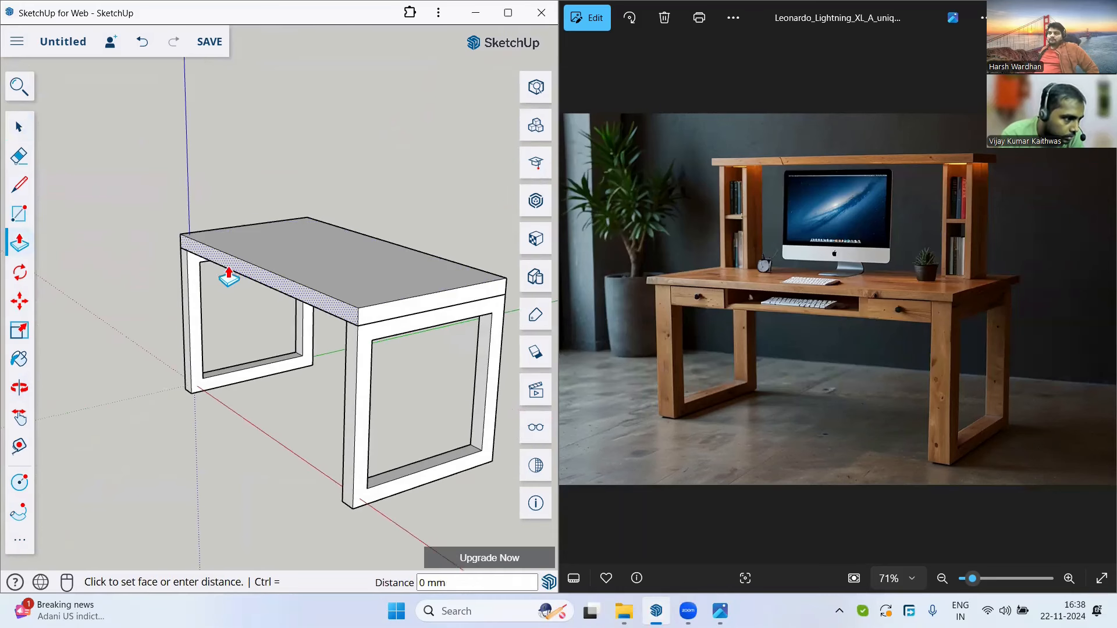
type("100")
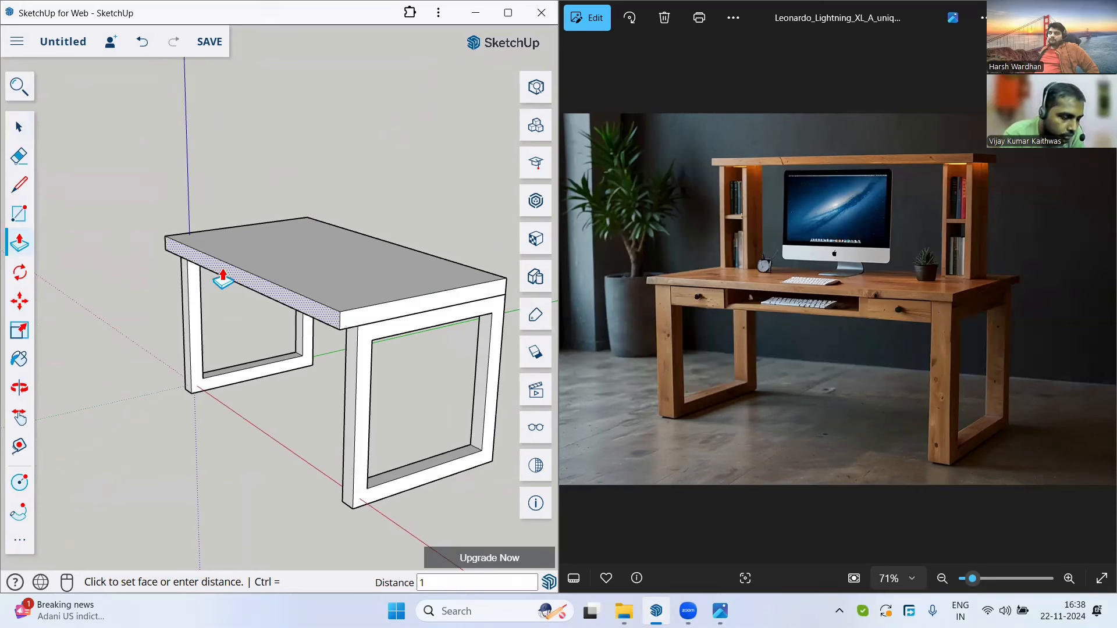
key("Return")
Extend the tabletop's short end above the copied leg frame outward by 100 mm.
left_click(401, 326)
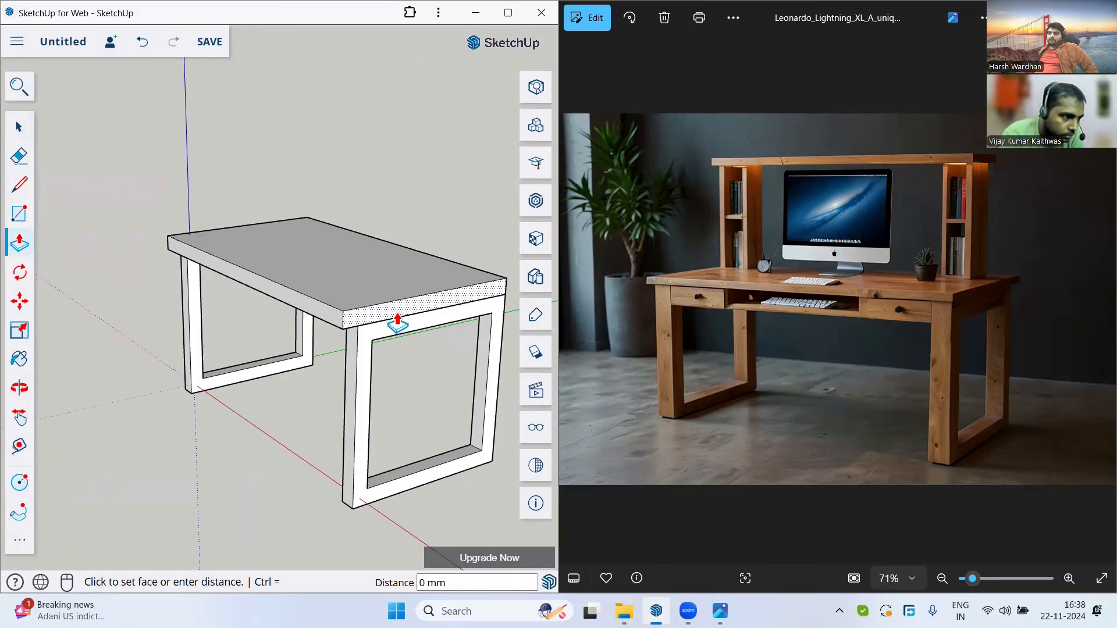
type("100")
key("Return")
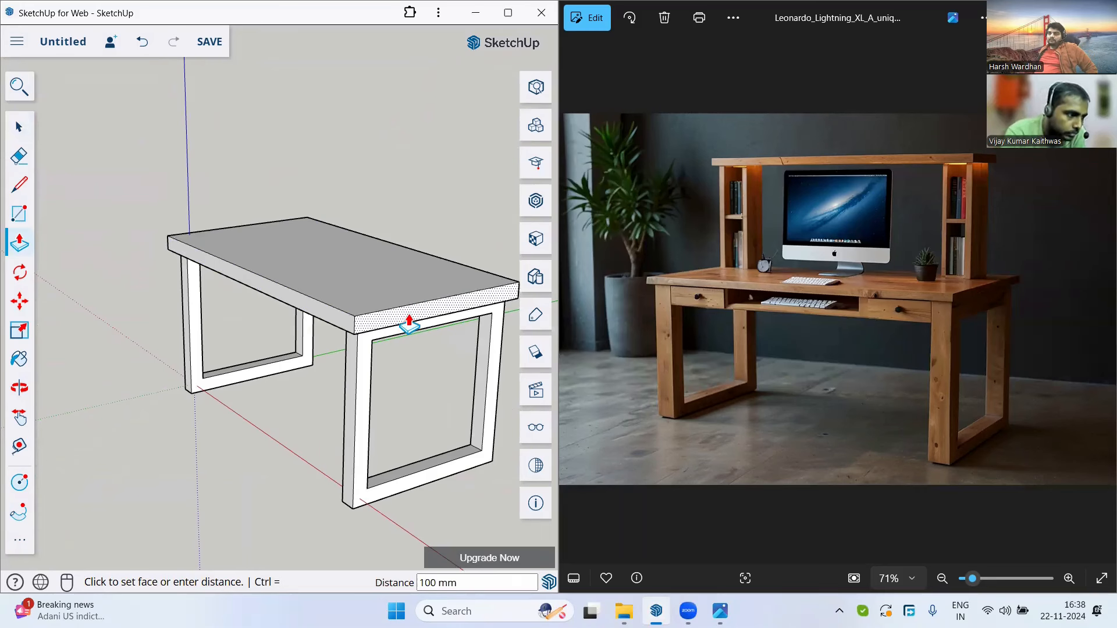
scroll(313, 268, "down", 4)
middle_click_drag(405, 321, 347, 282)
scroll(347, 283, "up", 3)
left_click(344, 306)
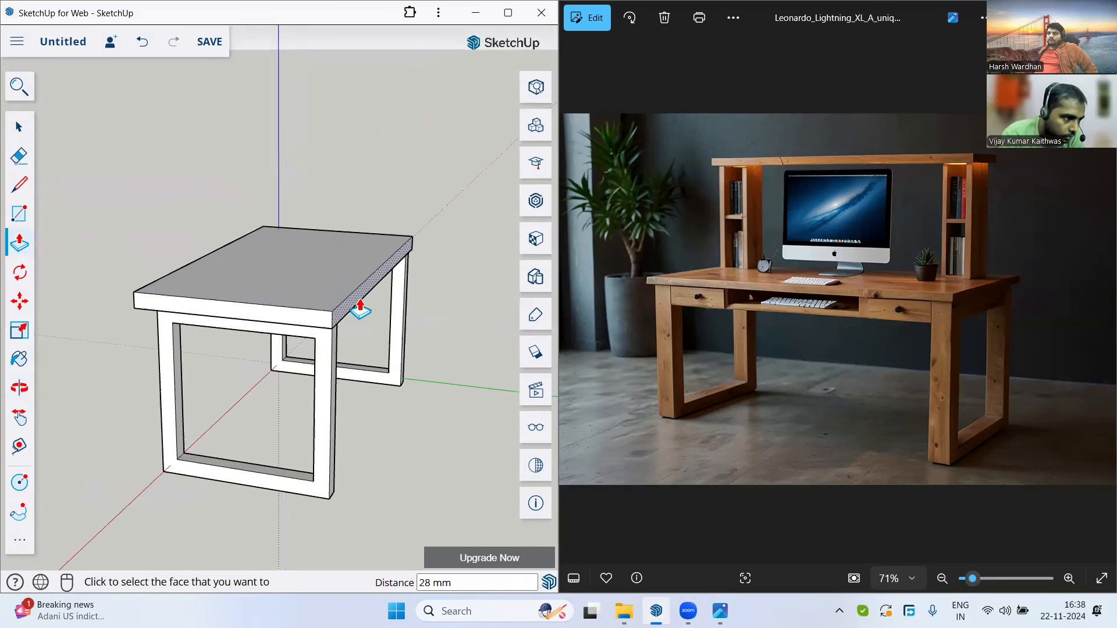
key("ctrl+z")
left_click(358, 304)
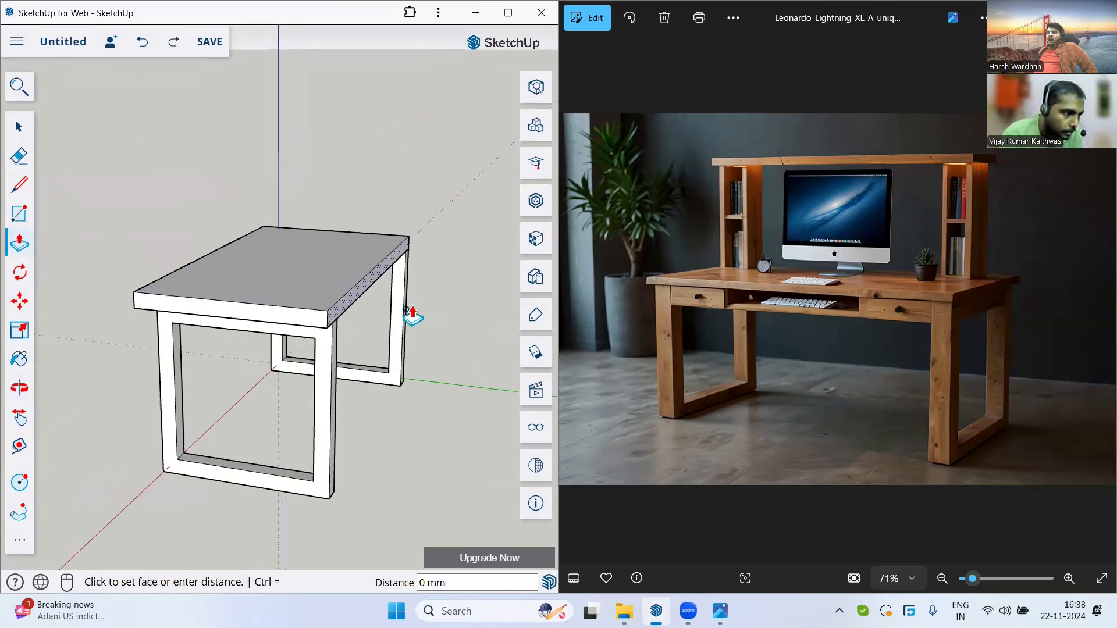
left_click(414, 316)
key("ctrl+z")
Extend the tabletop's rear long side and the short end nearest the origin outward by 100 mm each.
left_click(372, 294)
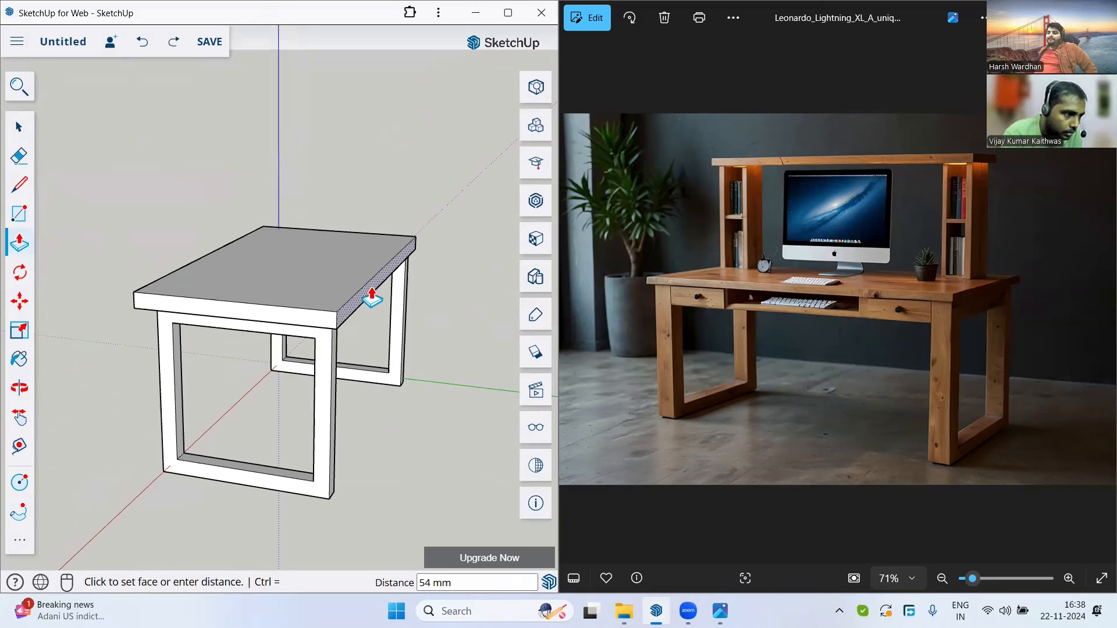
type("100")
key("Return")
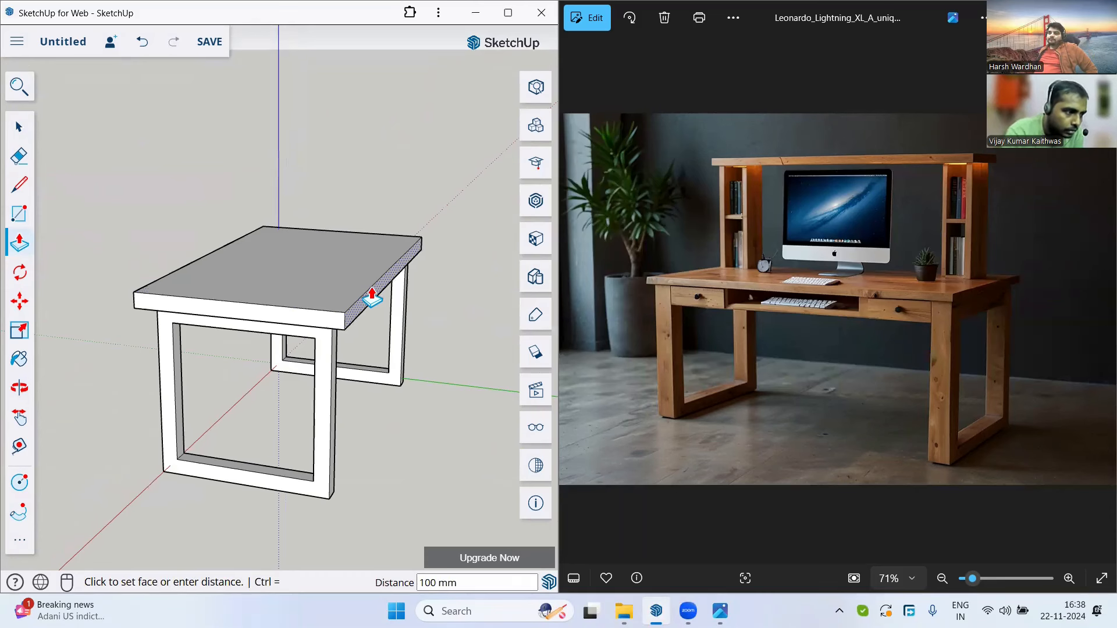
middle_click_drag(372, 294, 424, 320)
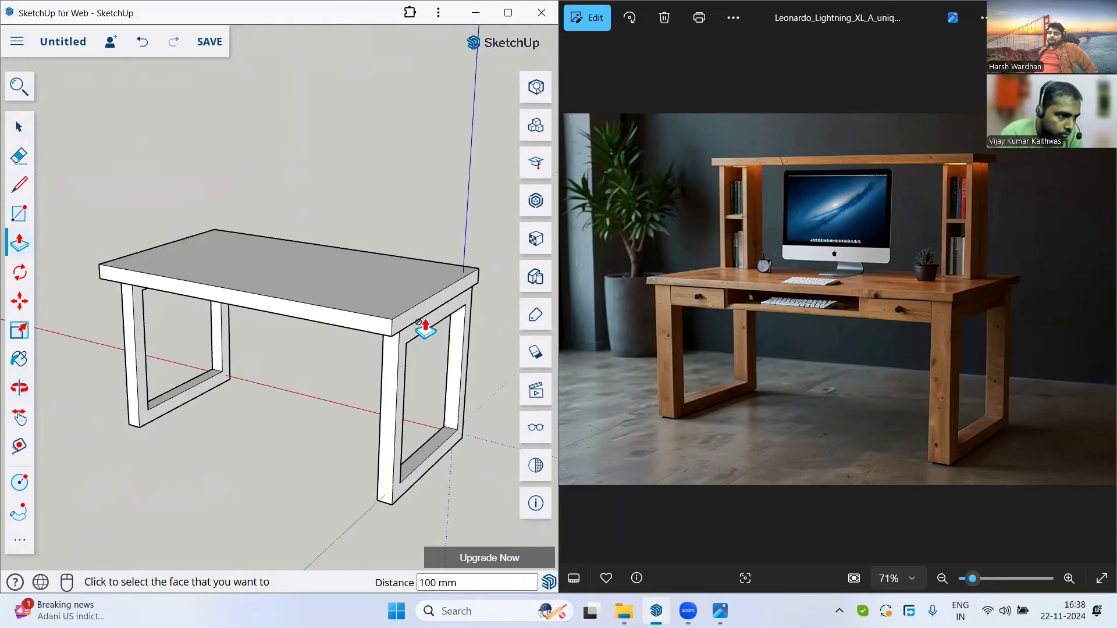
left_click(425, 315)
type("100")
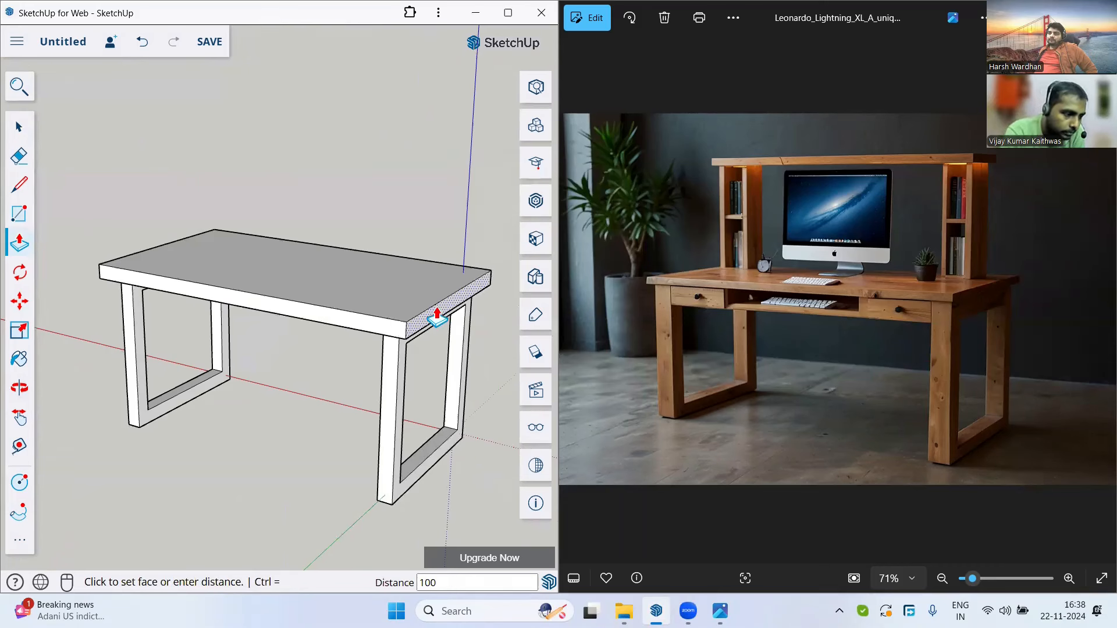
key("Return")
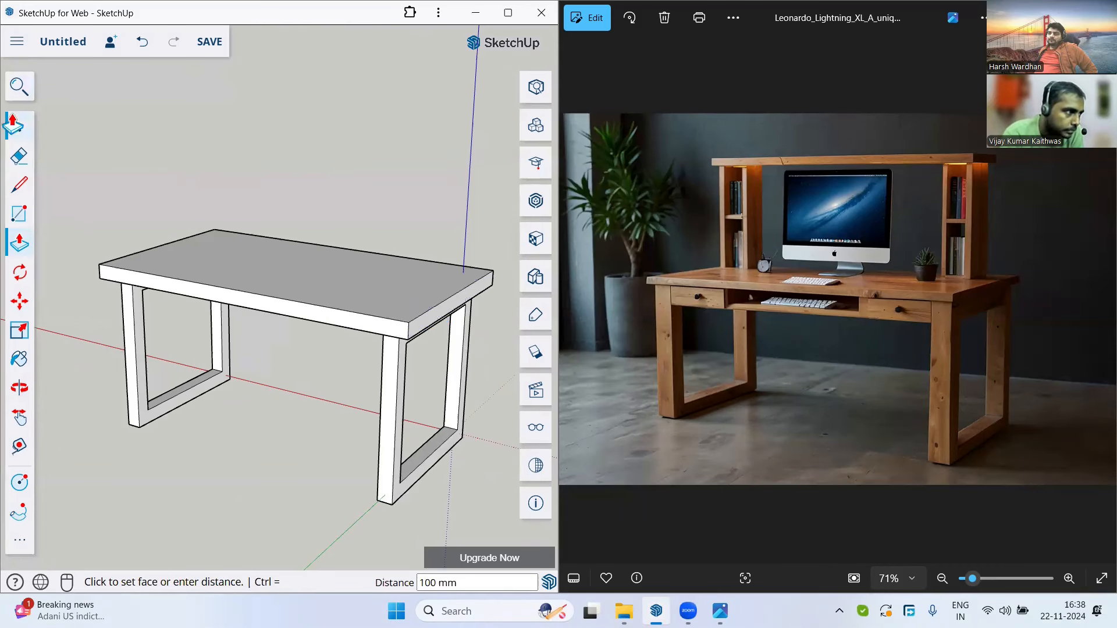
left_click(19, 126)
Draw a 200 by 1900 mm vertical rectangle beneath the tabletop's front, spanning between the two leg frames.
scroll(270, 242, "down", 3)
middle_click_drag(270, 242, 427, 250)
mouse_move(104, 264)
middle_mouse_down()
mouse_move(192, 294)
mouse_move(314, 303)
middle_mouse_up()
mouse_move(229, 302)
middle_mouse_down()
mouse_move(453, 284)
mouse_move(316, 249)
mouse_move(367, 166)
mouse_move(349, 214)
middle_mouse_up()
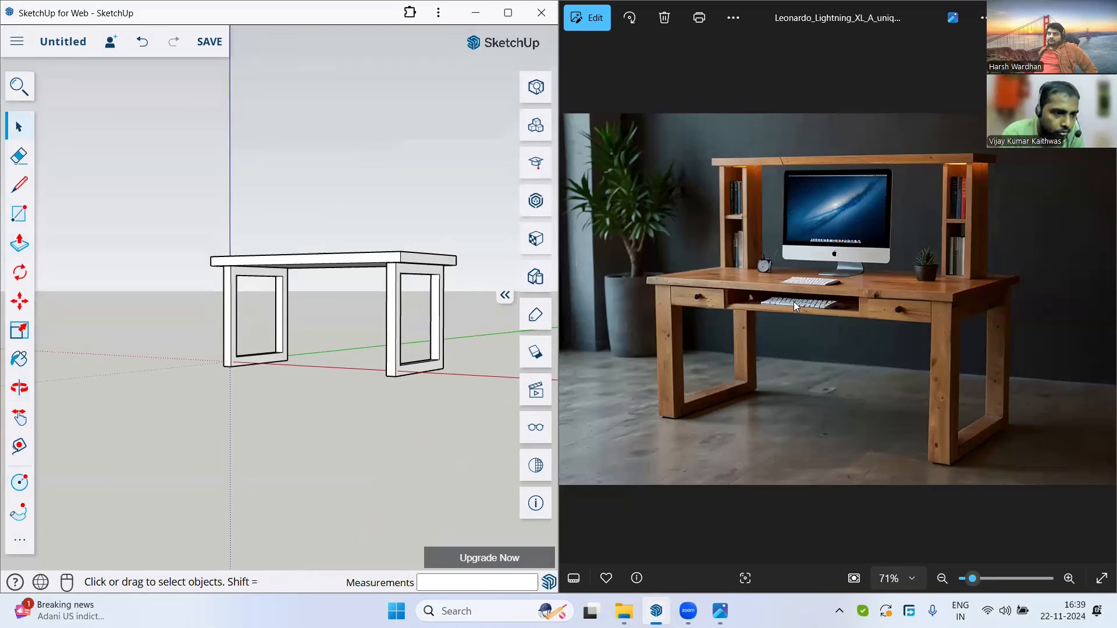
mouse_move(367, 265)
middle_mouse_down()
mouse_move(376, 275)
mouse_move(317, 215)
middle_mouse_up()
key("r")
scroll(190, 242, "up", 5)
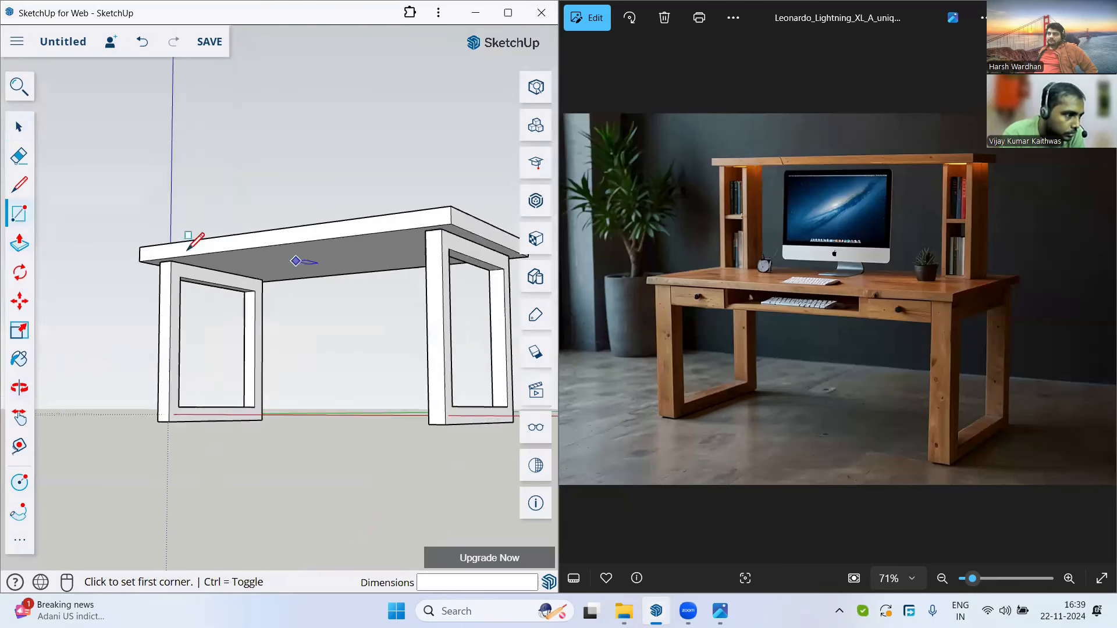
left_click(166, 265)
scroll(167, 266, "down", 4)
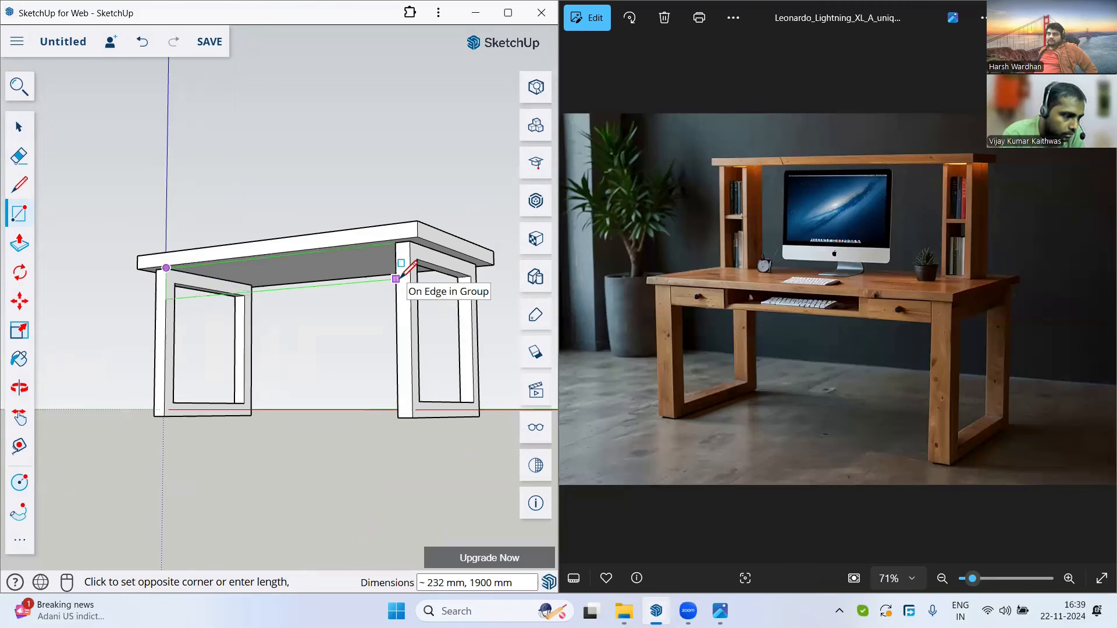
type("200,")
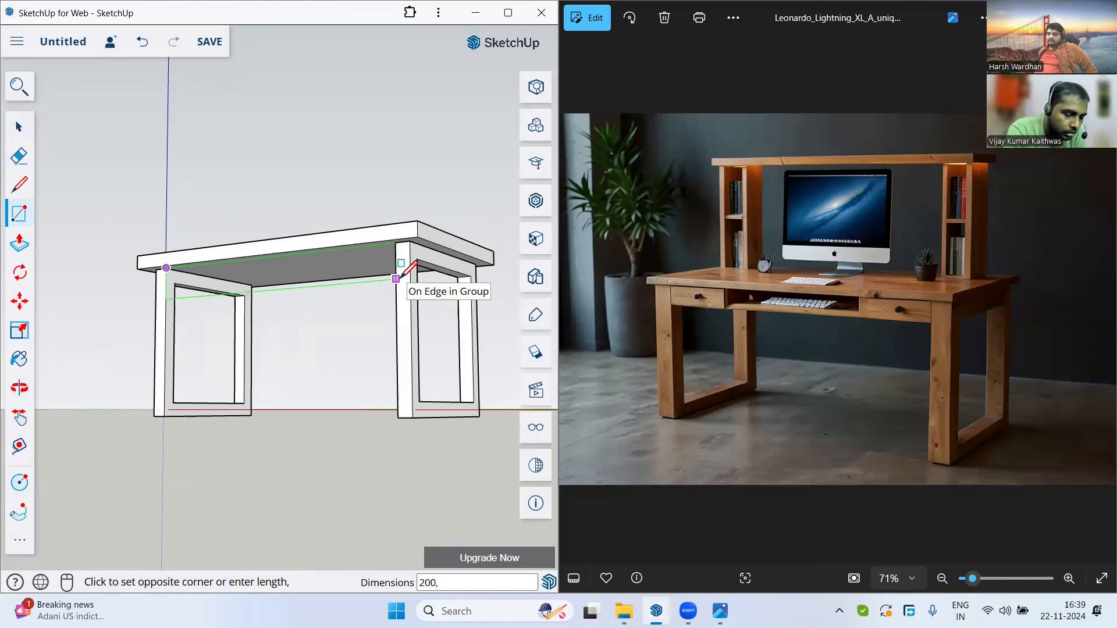
type("1900")
key("Return")
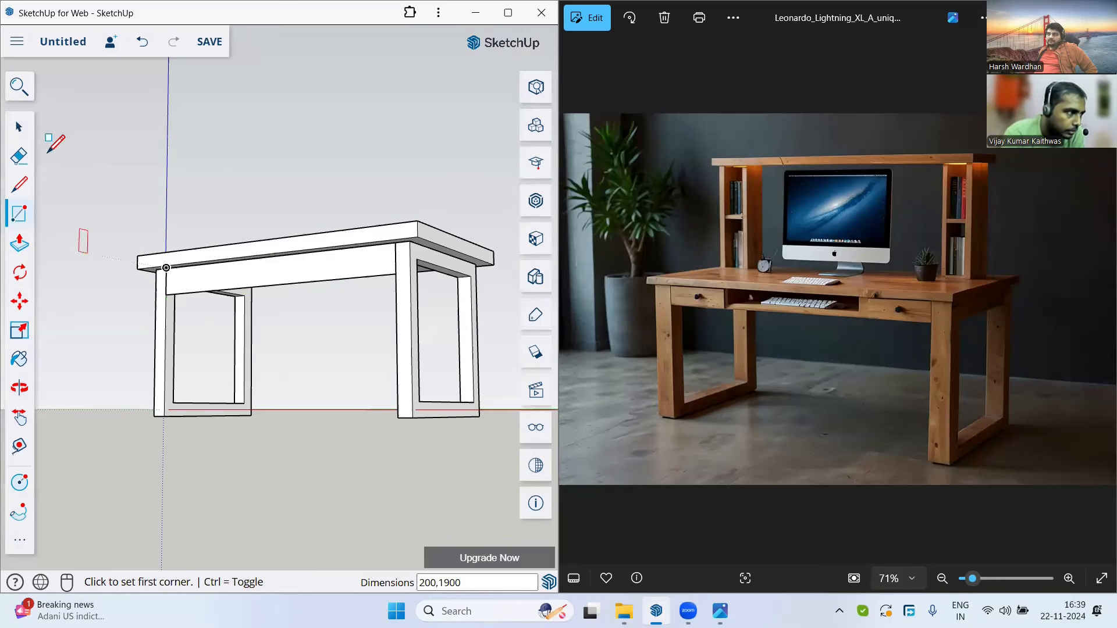
left_click(19, 126)
Extrude the front panel 1200 mm backward beneath the tabletop, up to the tabletop's rear edge, as the drawer box.
middle_click_drag(203, 171, 331, 160)
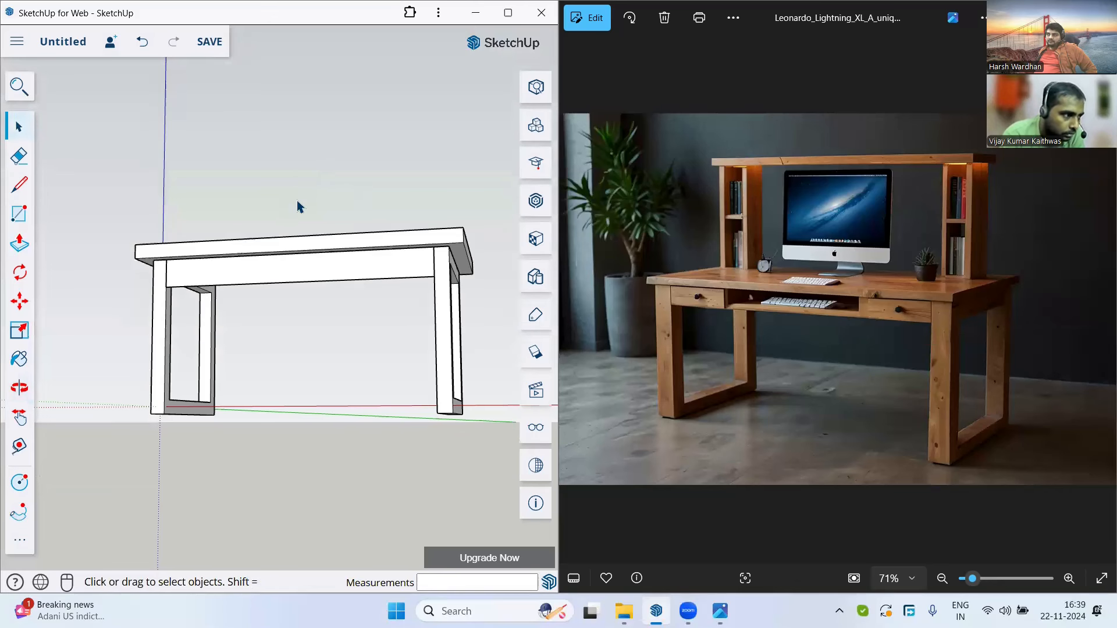
middle_click_drag(299, 207, 10, 254)
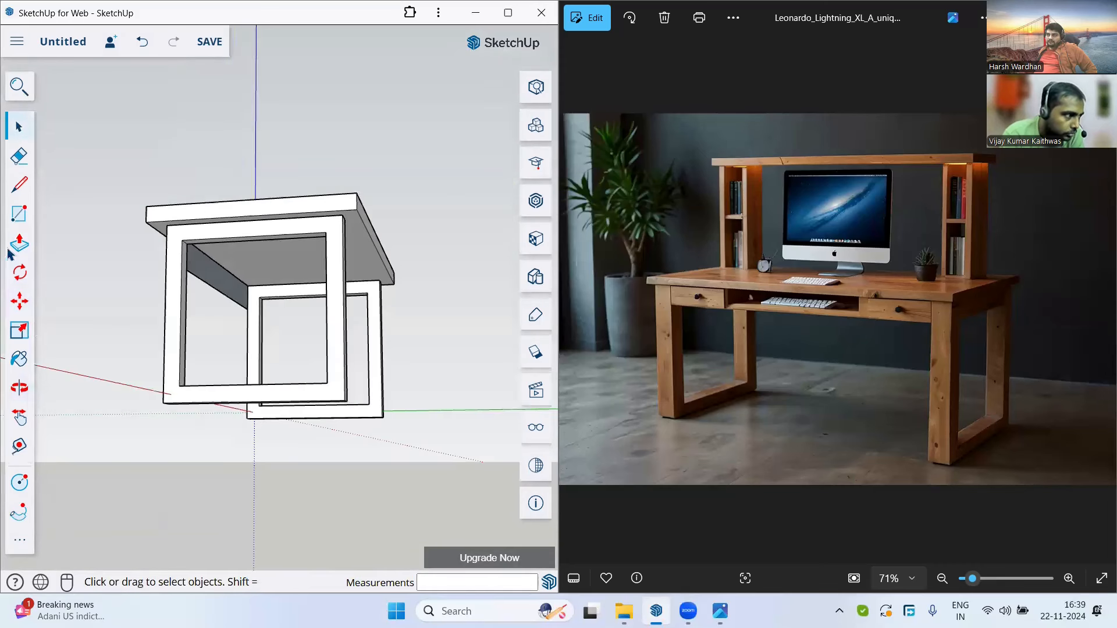
left_click(17, 245)
left_click(201, 273)
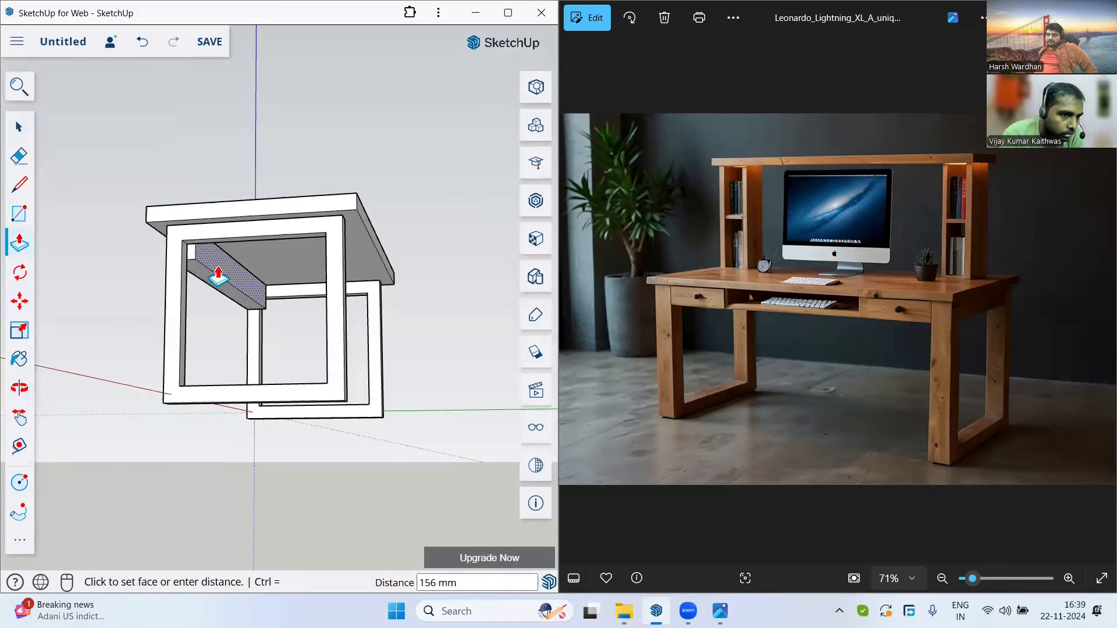
left_click(372, 249)
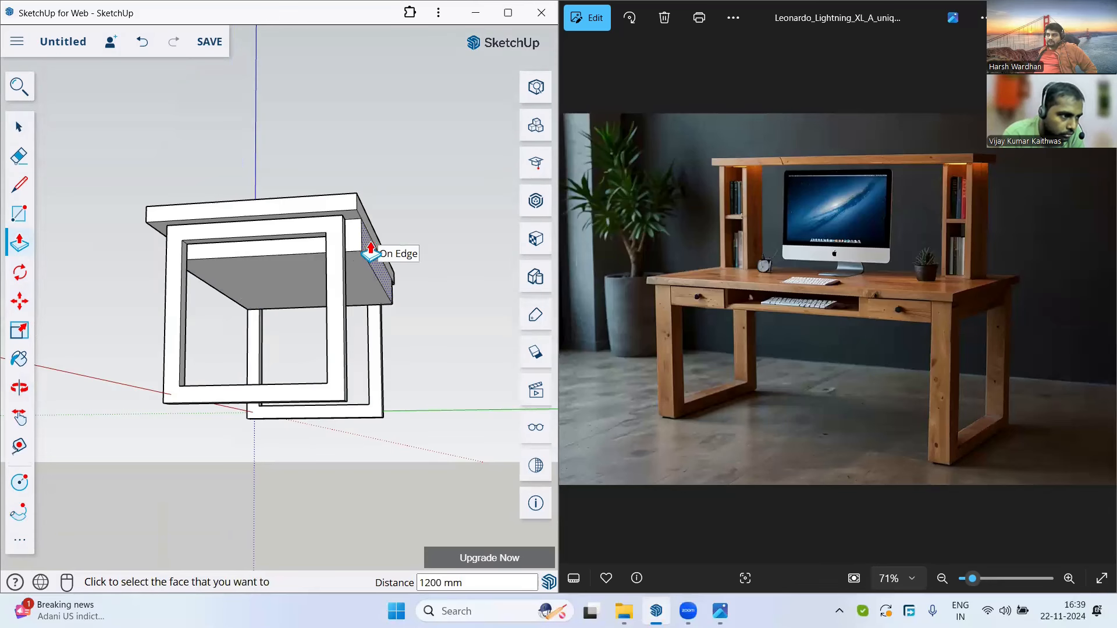
middle_click_drag(463, 316, 353, 304)
middle_click_drag(214, 289, 247, 282)
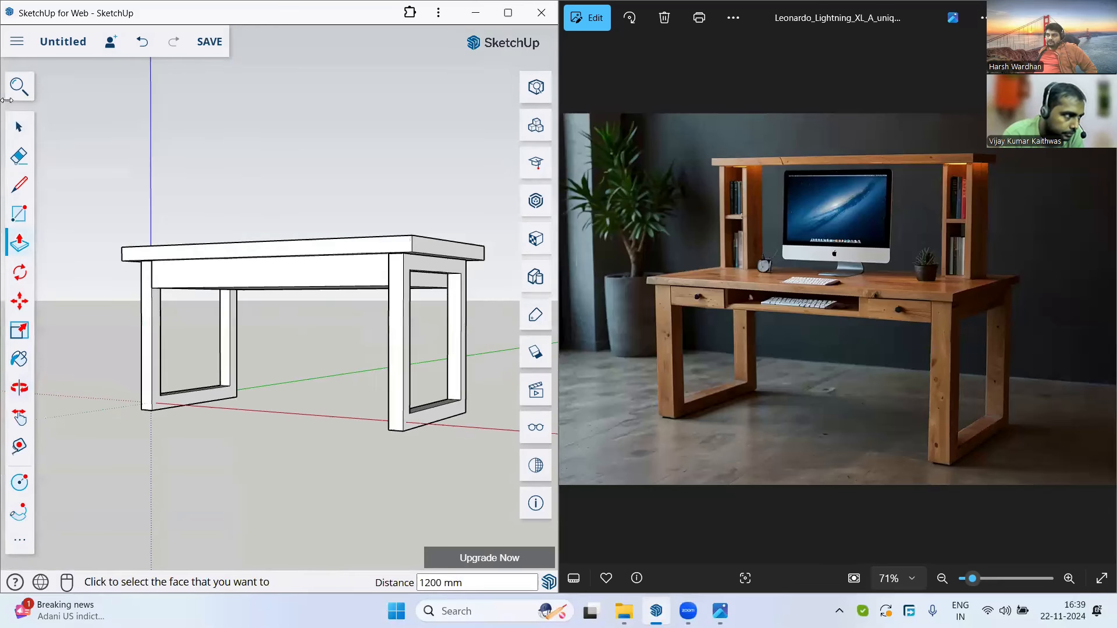
left_click(18, 123)
Divide the lower front edge of the drawer box into 3 equal segments.
middle_click_drag(334, 228, 371, 216)
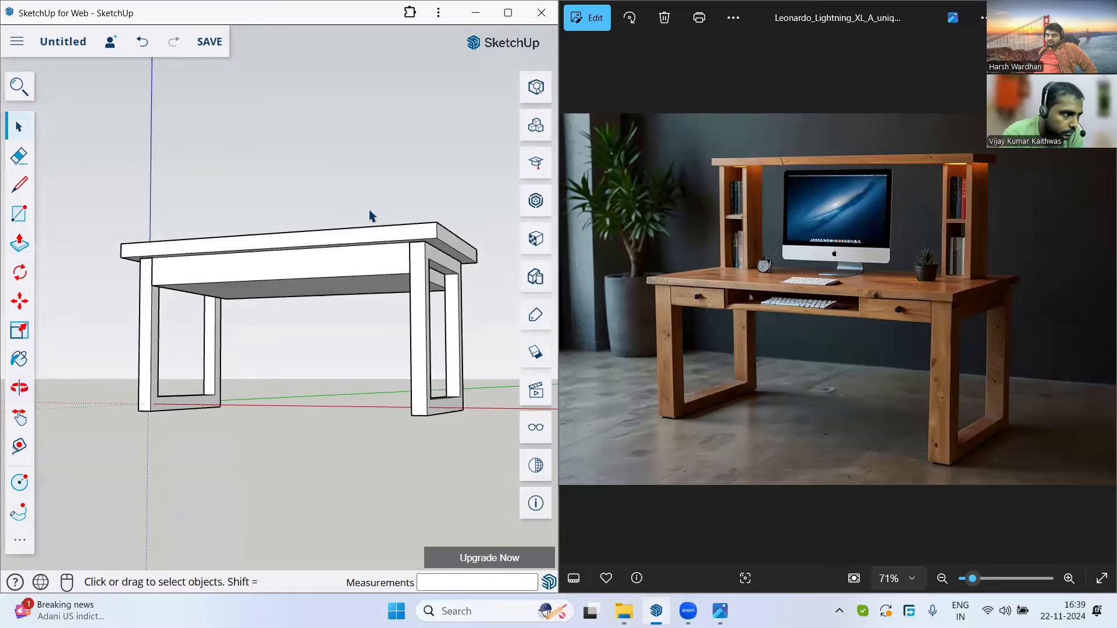
left_click(273, 284)
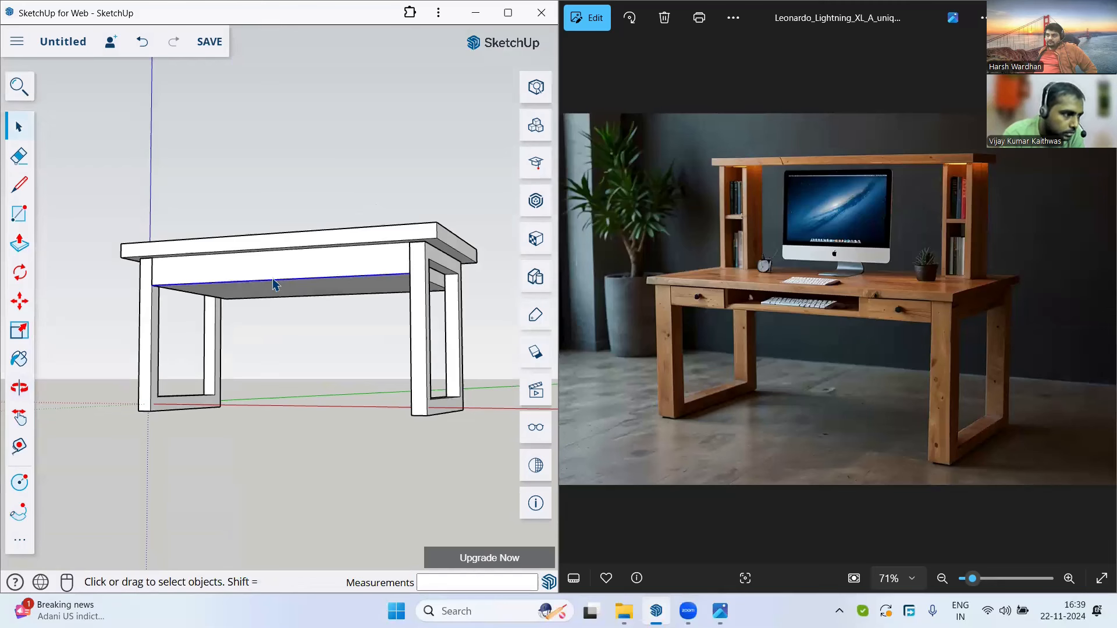
right_click(274, 286)
left_click(349, 451)
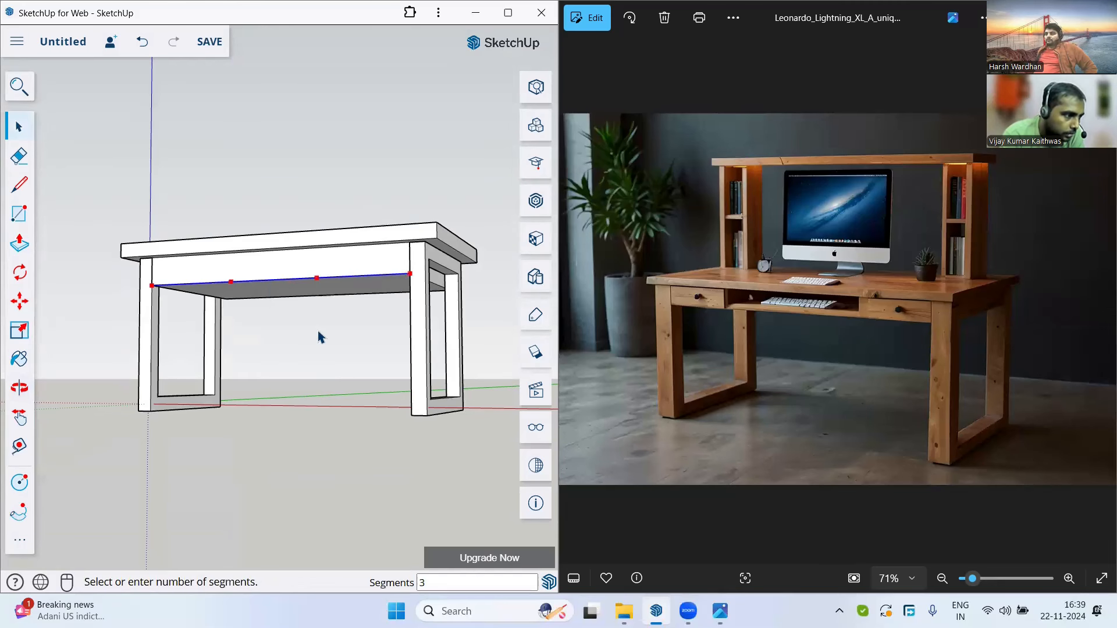
key("Return")
Draw two 200 mm vertical lines from the division points to split the drawer box front into three sections.
left_click(19, 185)
scroll(228, 284, "up", 3)
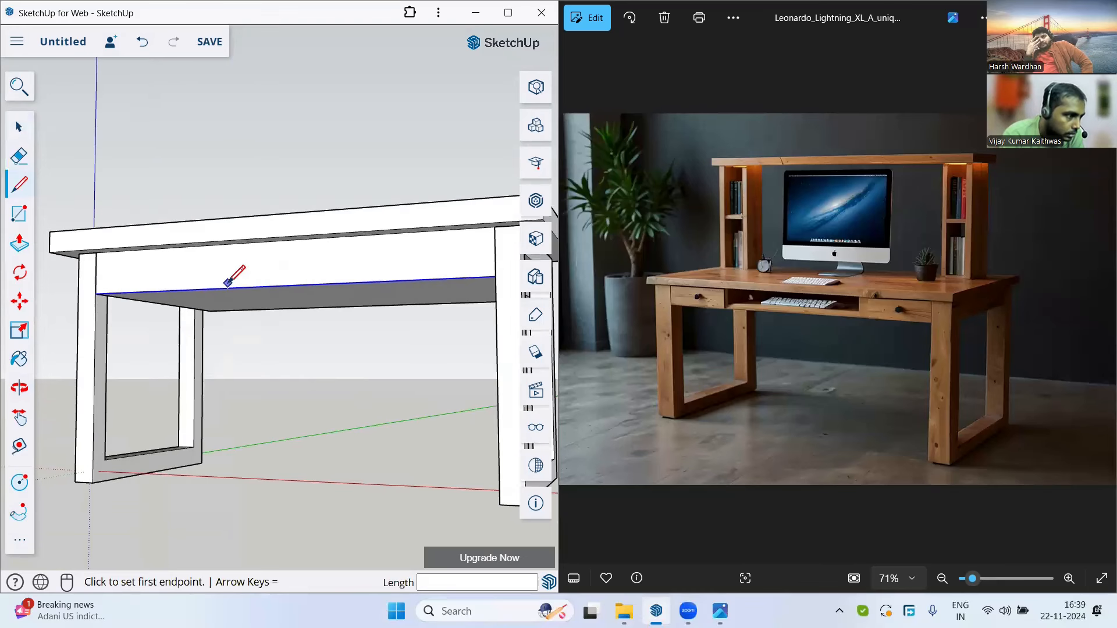
left_click(212, 289)
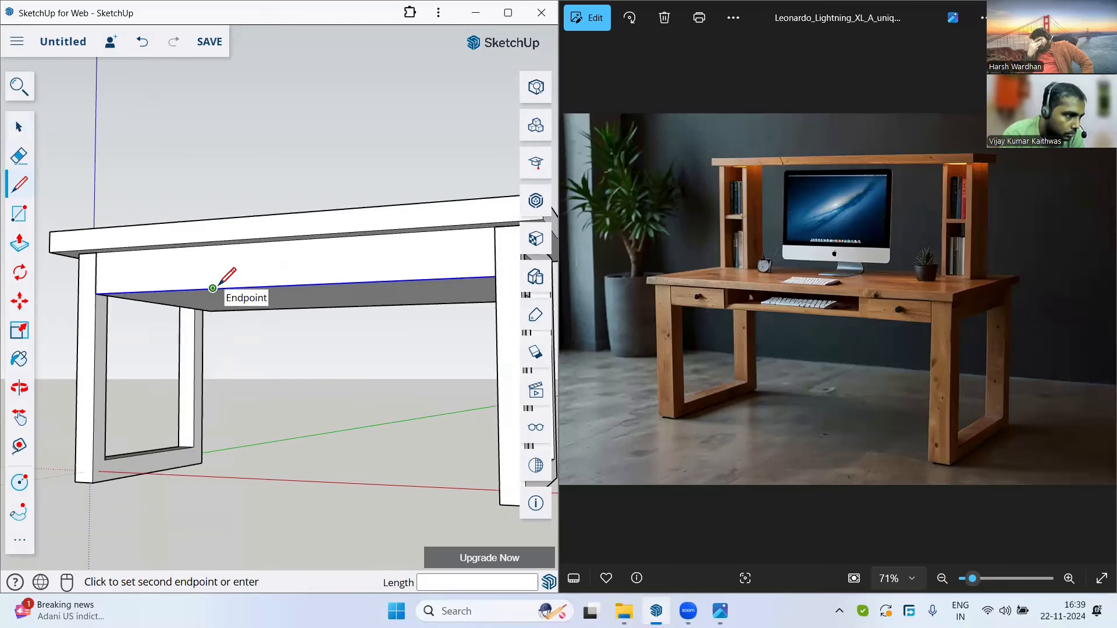
left_click(213, 247)
scroll(343, 256, "down", 3)
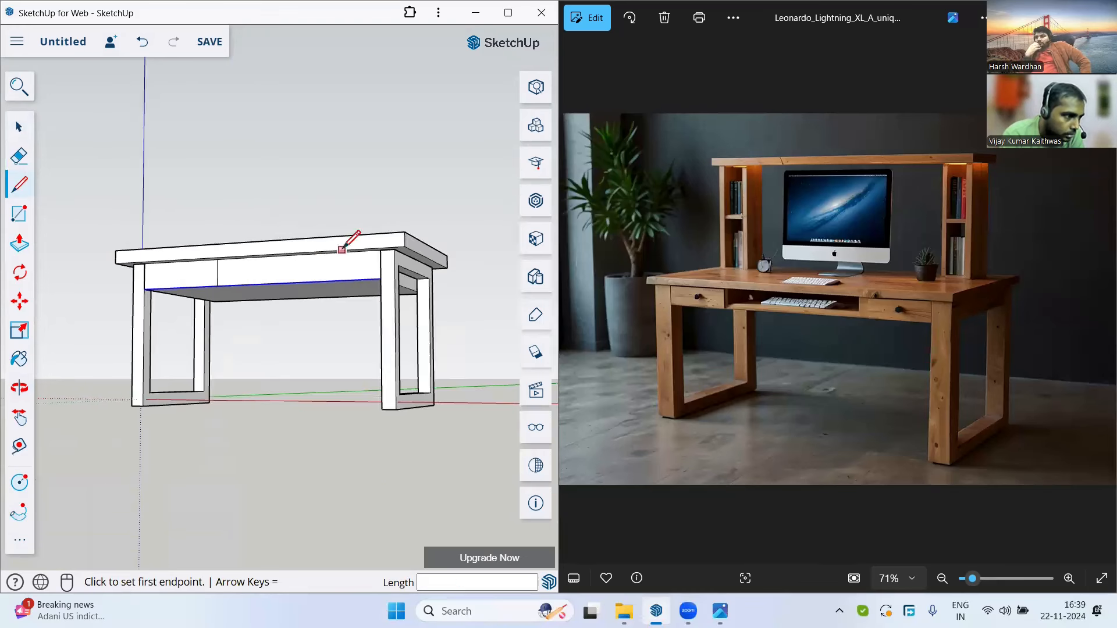
scroll(291, 279, "up", 1)
left_click(282, 292)
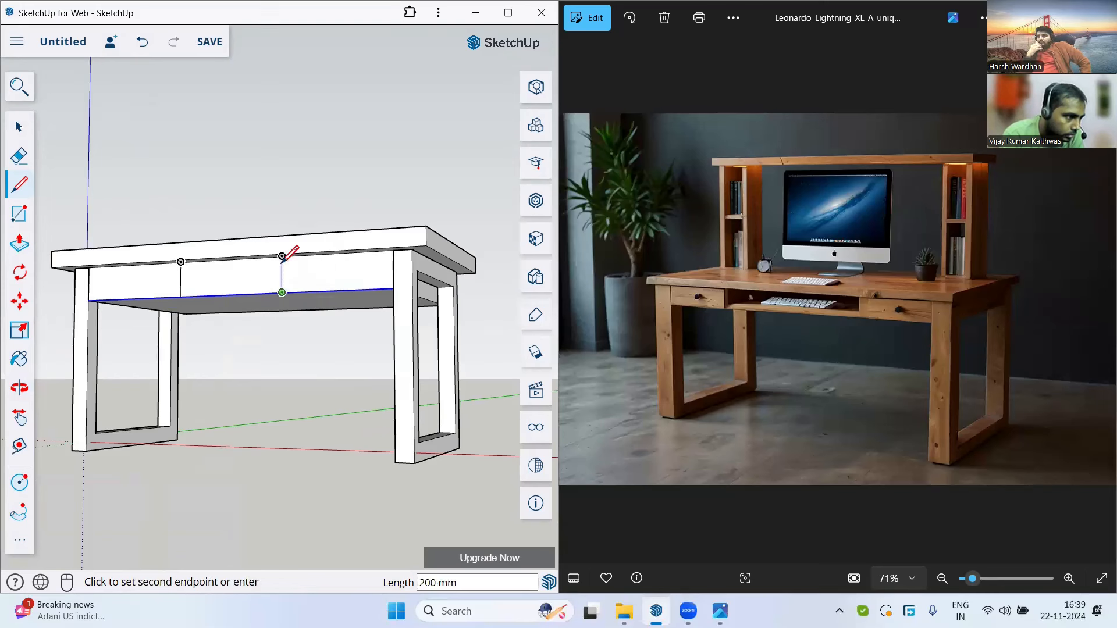
left_click(282, 256)
left_click(30, 136)
Draw a rectangle about 538 by 166 mm on the drawer box's middle front section, starting at its upper edge and inset from the dividers.
middle_click_drag(296, 204, 232, 250)
key("r")
scroll(217, 255, "up", 5)
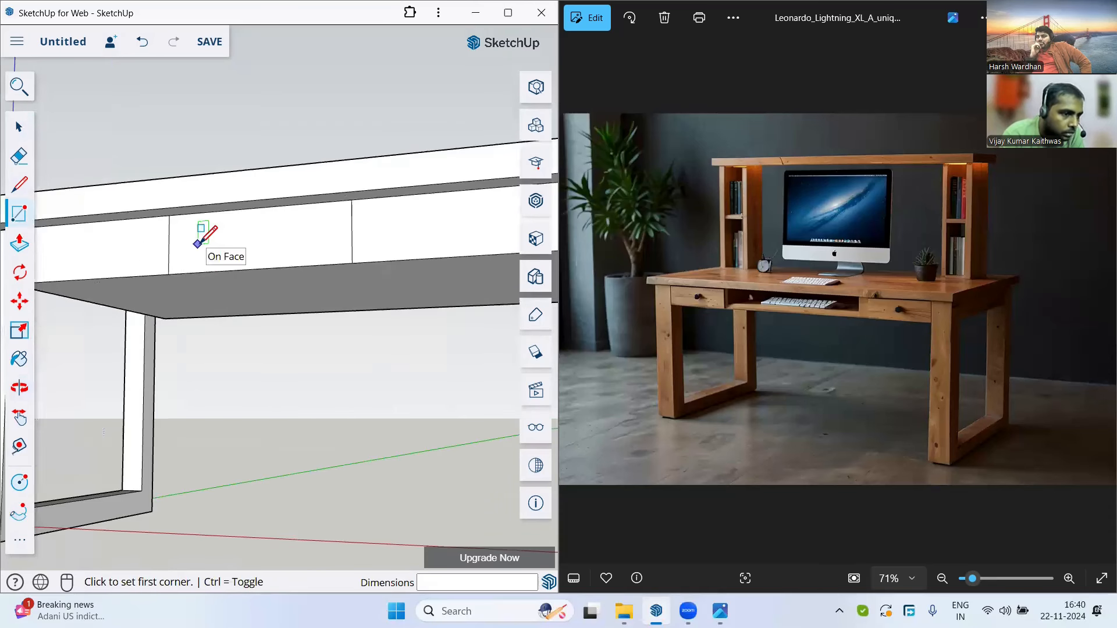
scroll(199, 232, "up", 2)
left_click(179, 203)
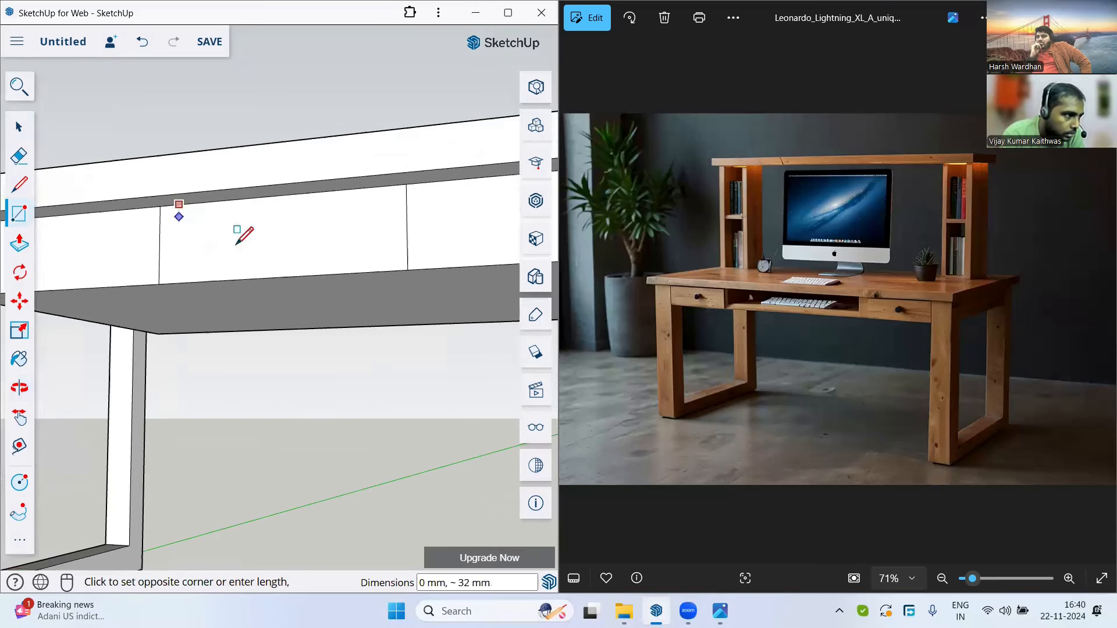
left_click(389, 256)
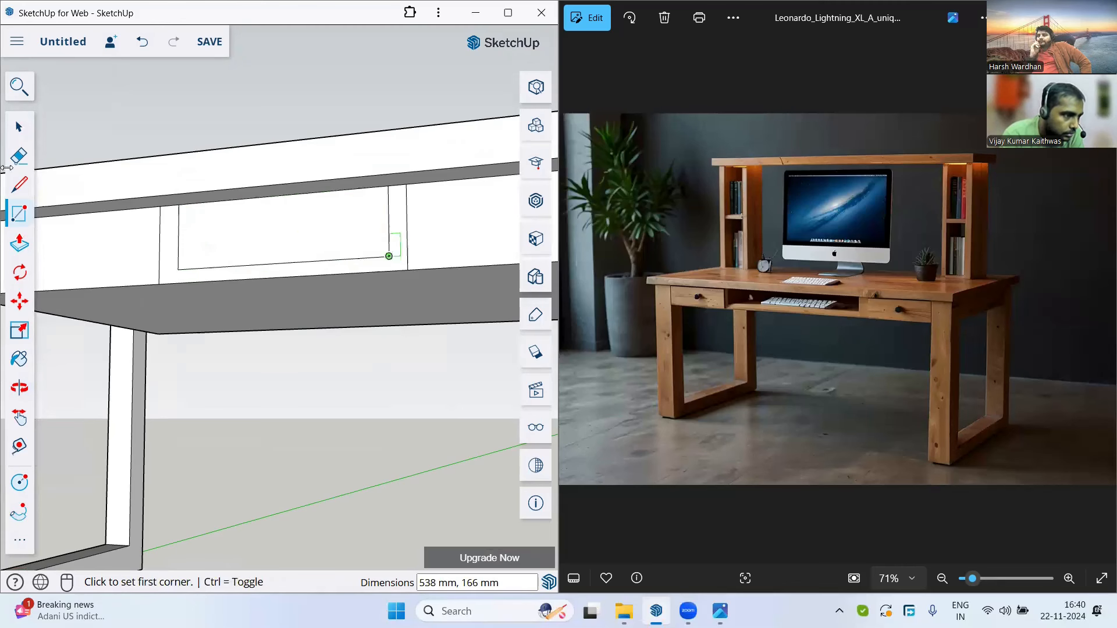
Push the middle rectangle 1200 mm backward through the drawer box to cut an open keyboard compartment.
left_click(19, 126)
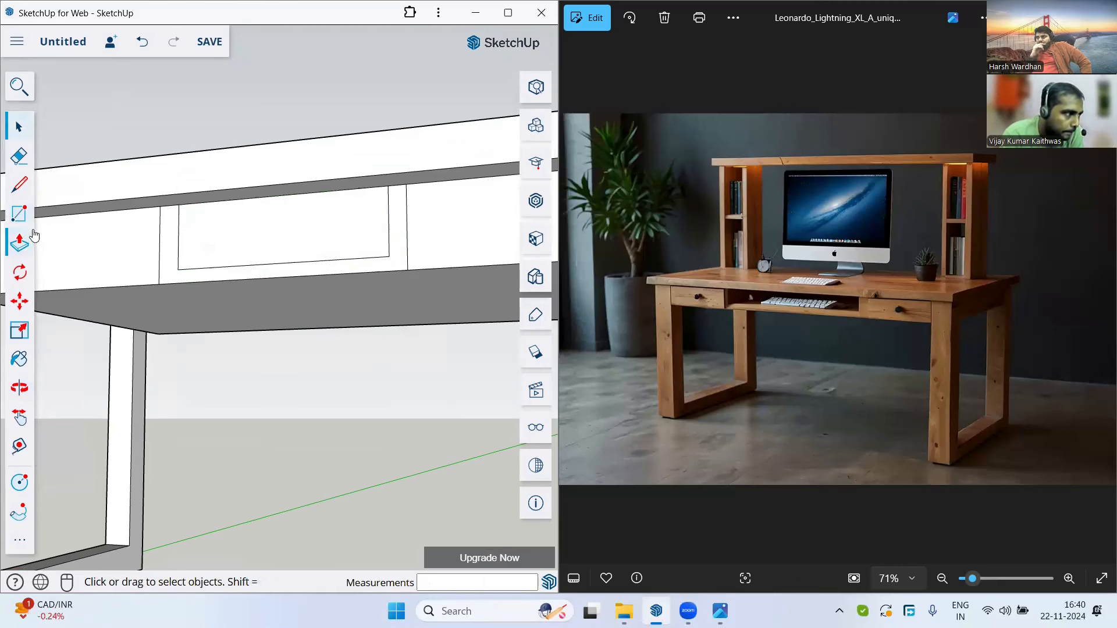
left_click(29, 247)
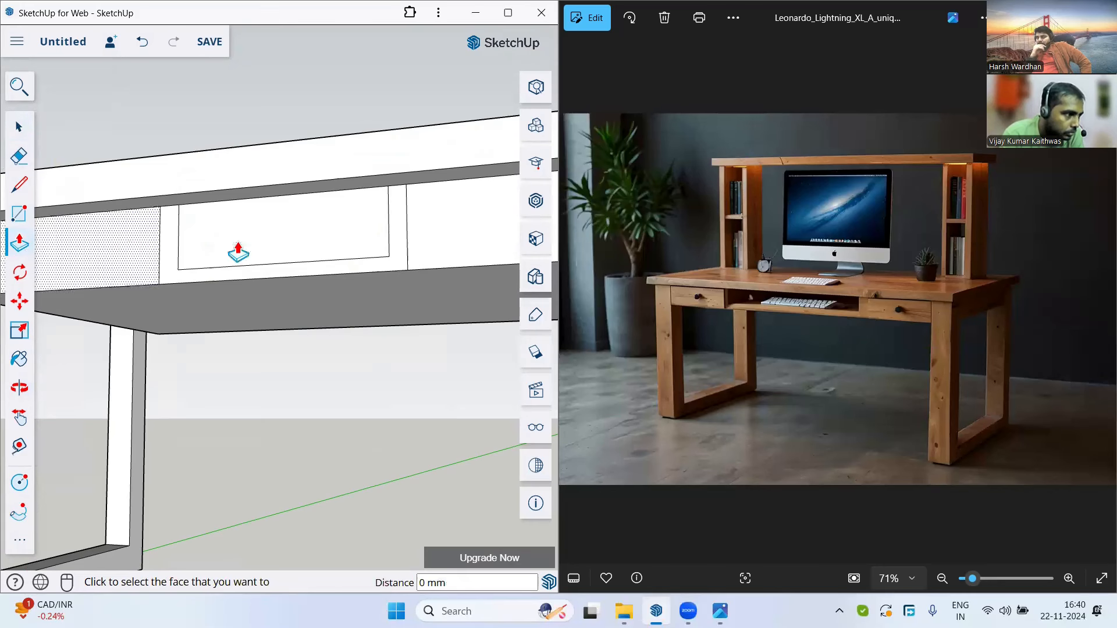
left_click(262, 245)
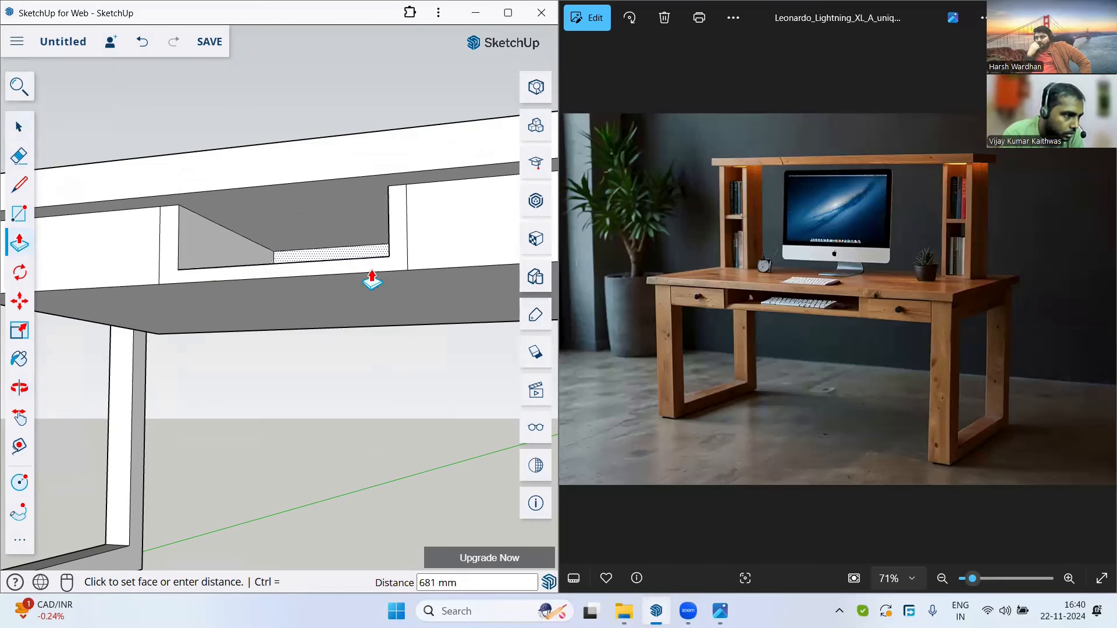
left_click(405, 330)
scroll(367, 247, "down", 3)
middle_click_drag(367, 247, 367, 334)
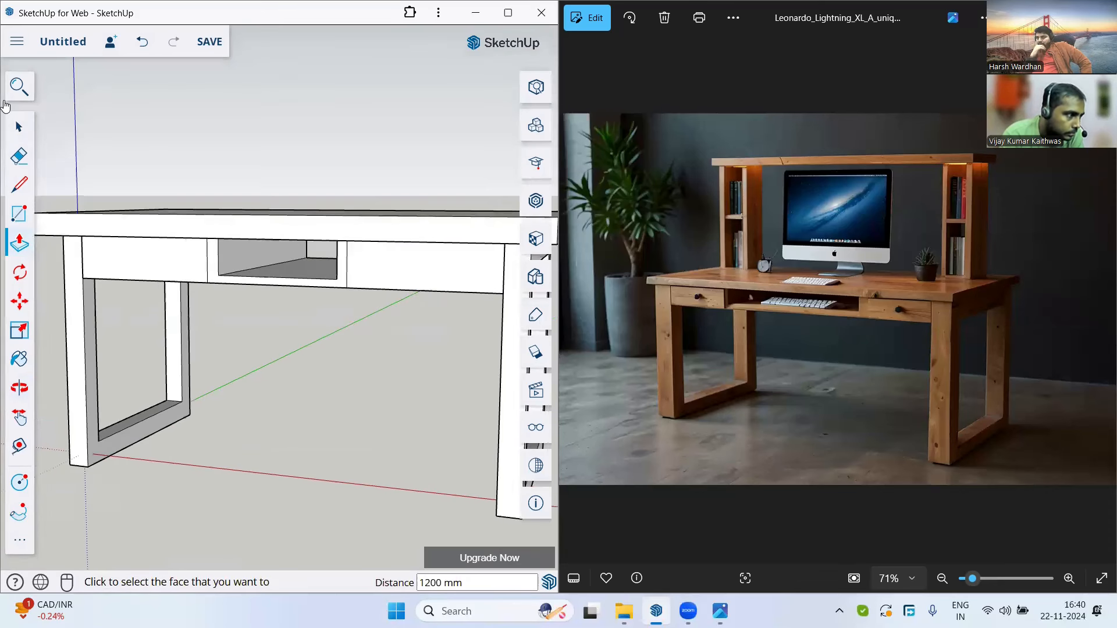
Examine the open compartment from several angles and compare the drawer fronts with the drawer and knob in the reference image.
left_click(18, 133)
scroll(358, 226, "down", 3)
middle_click_drag(358, 227, 312, 268)
scroll(309, 268, "up", 2)
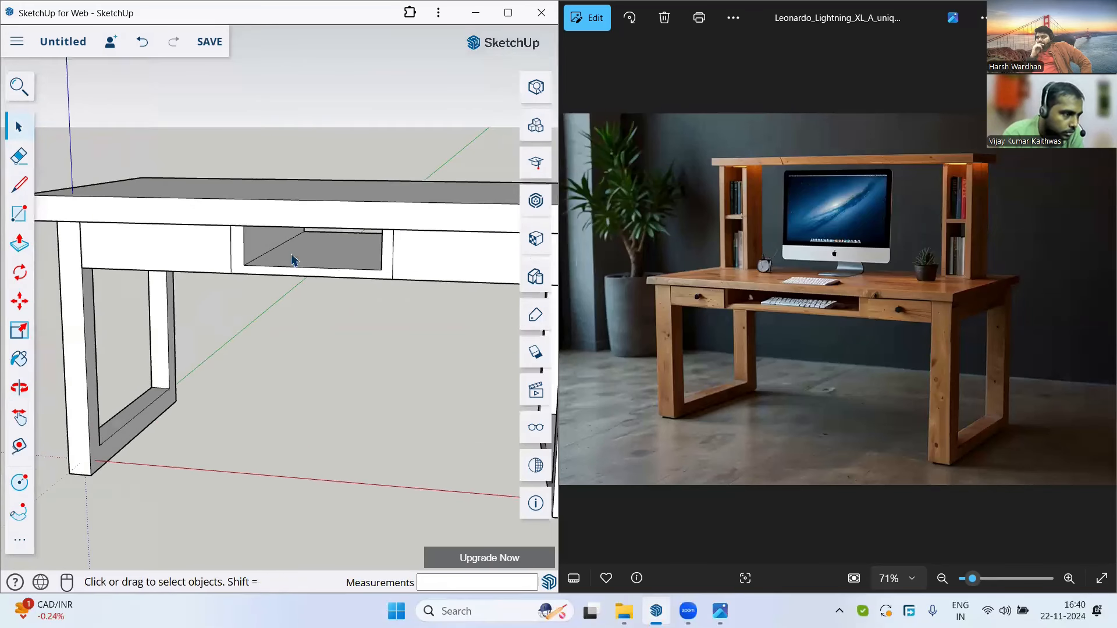
scroll(361, 260, "down", 2)
scroll(372, 303, "down", 3)
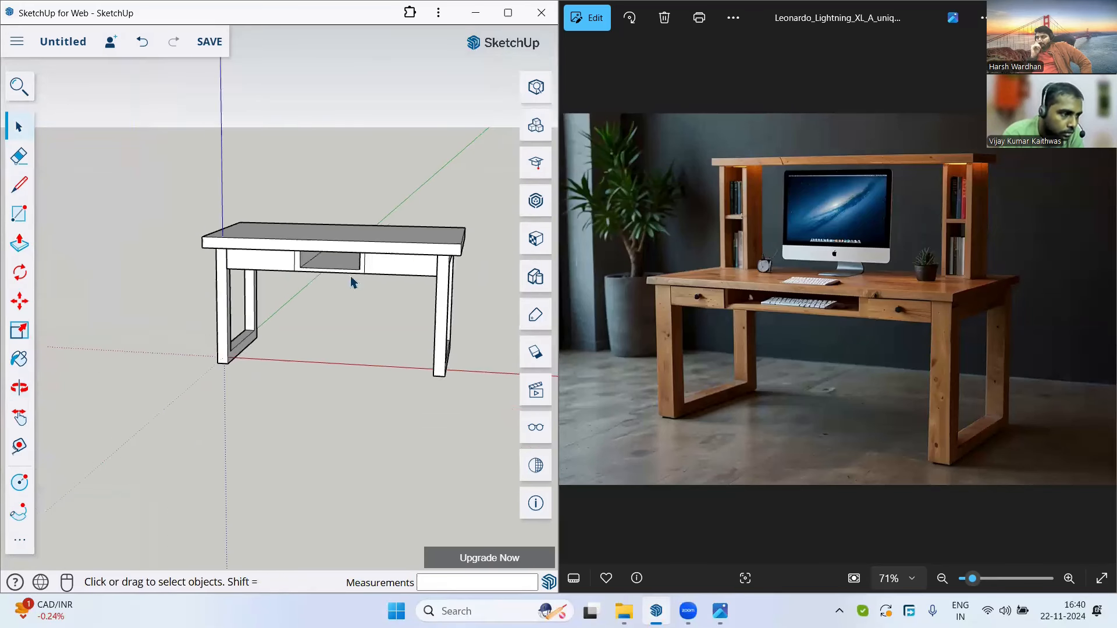
middle_click_drag(351, 282, 372, 256)
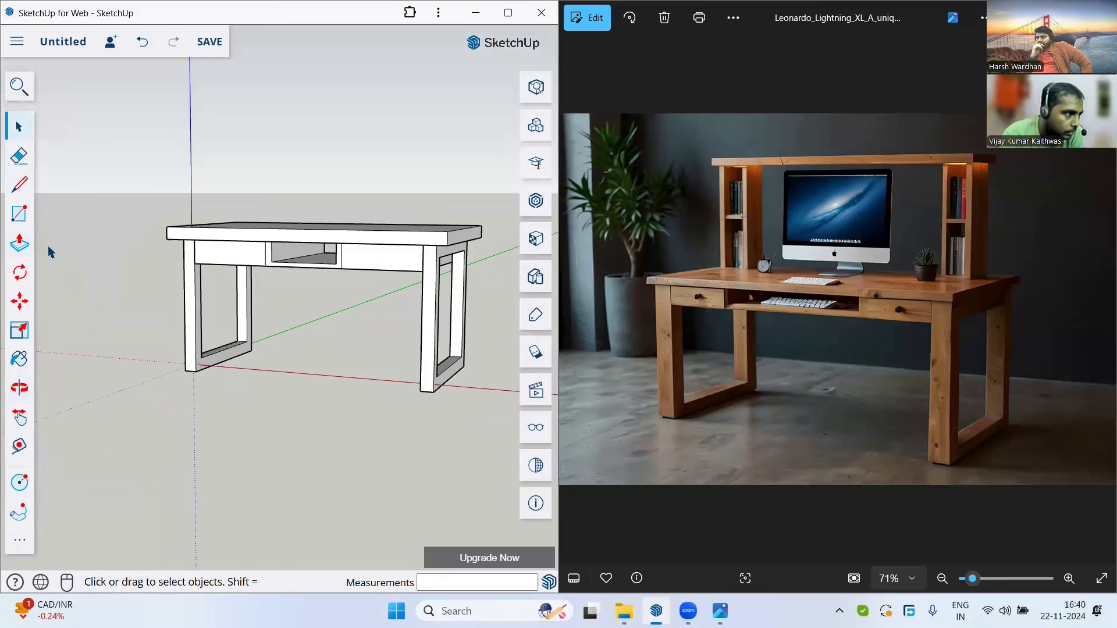
scroll(222, 185, "up", 2)
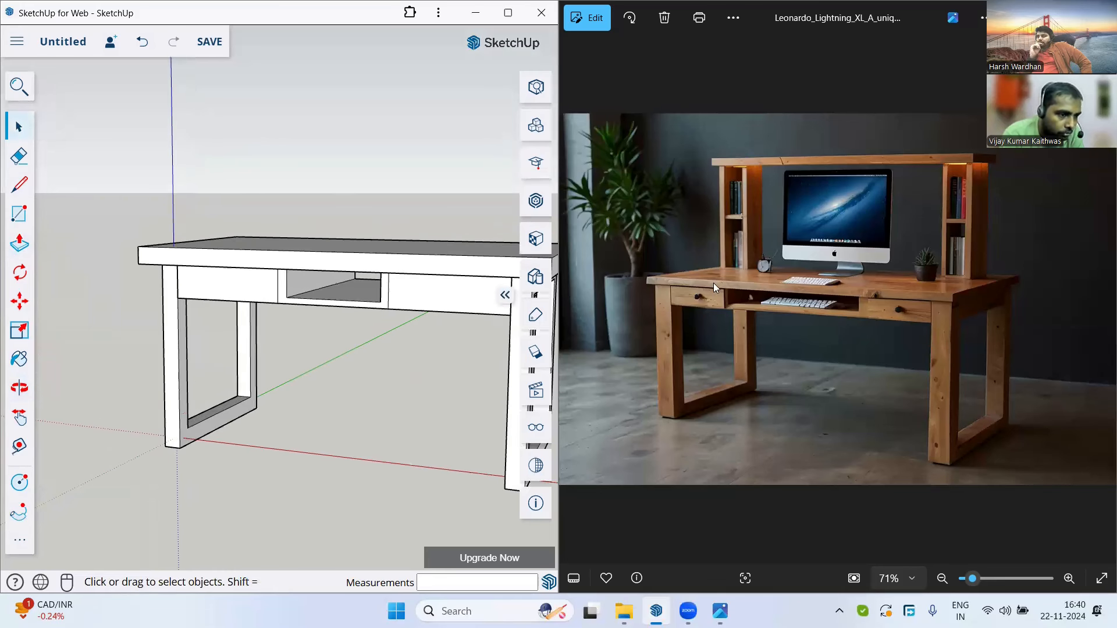
scroll(714, 283, "up", 4)
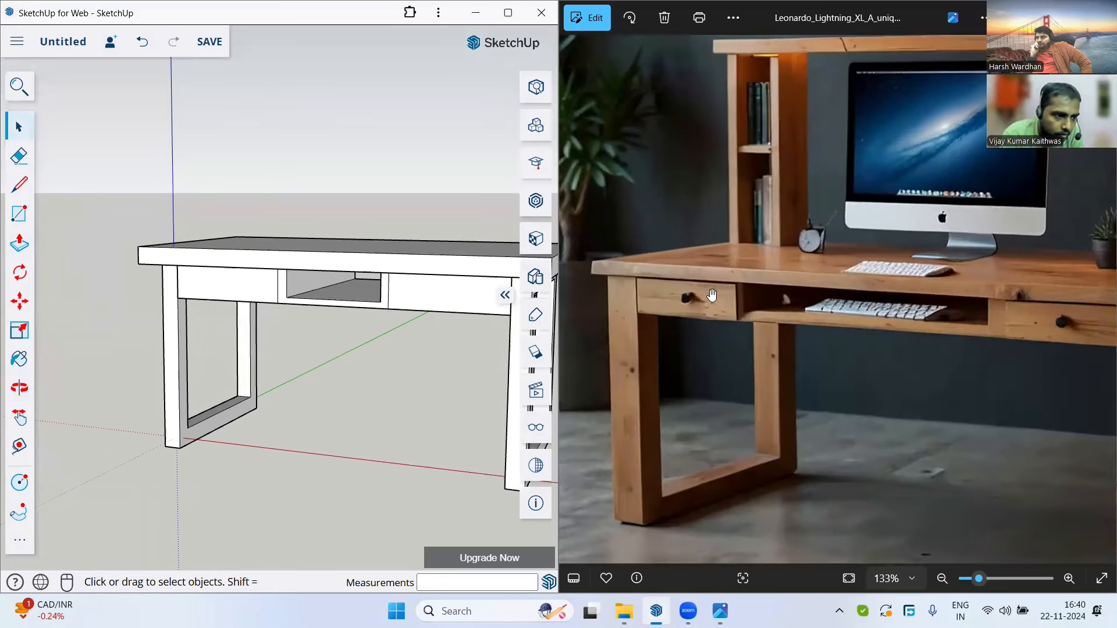
scroll(711, 296, "down", 4)
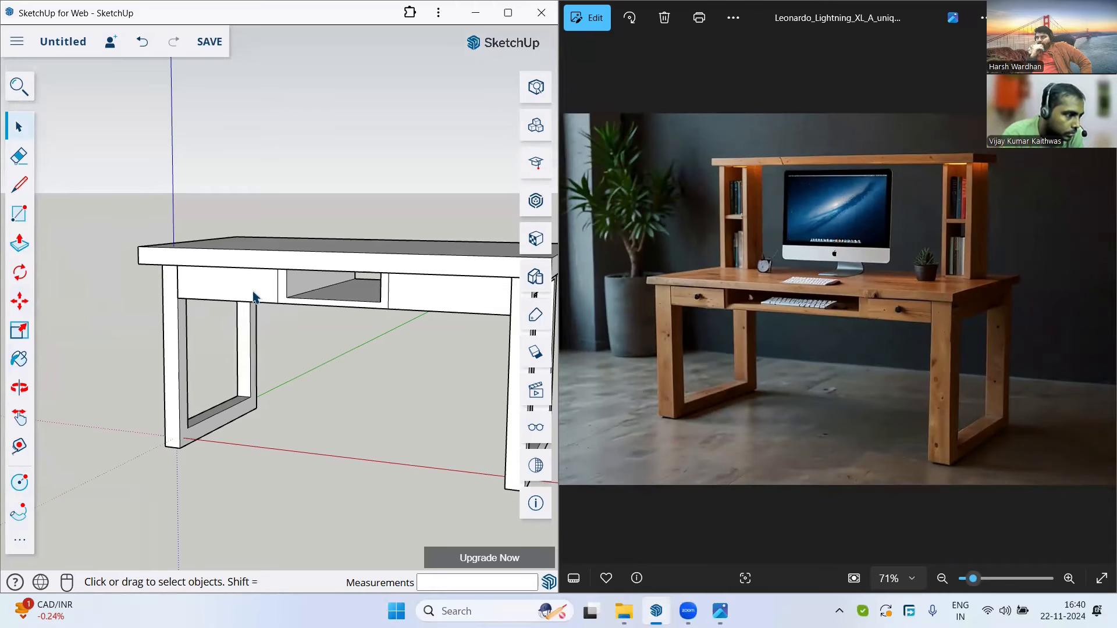
Draw a circle of 30 mm radius near the middle of the left drawer front for the knob.
scroll(253, 298, "up", 2)
key("c")
scroll(247, 285, "up", 4)
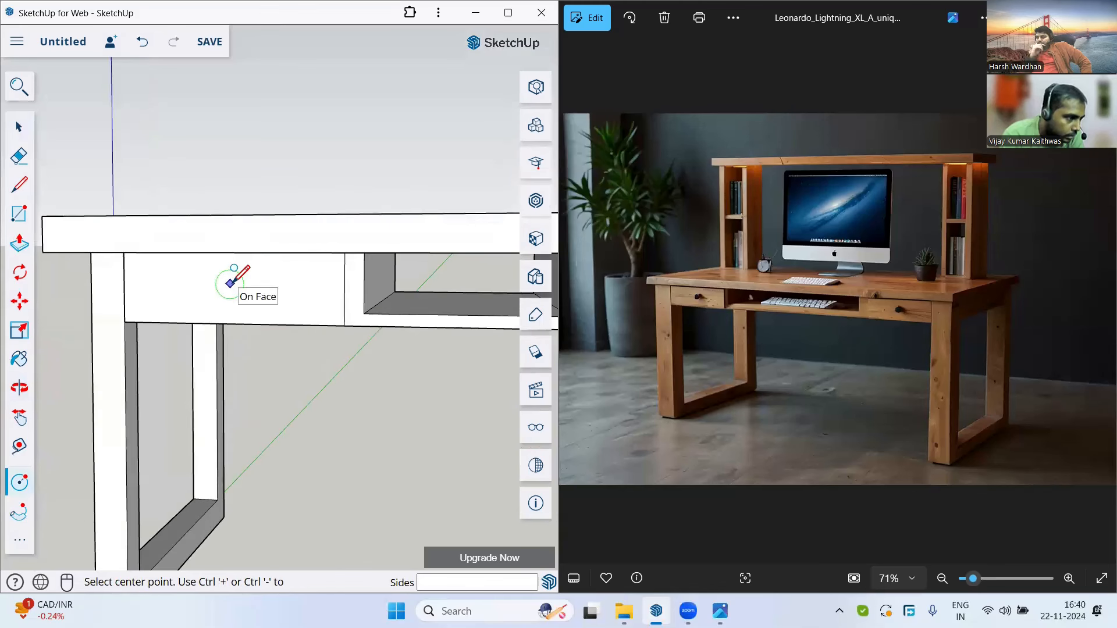
left_click(231, 284)
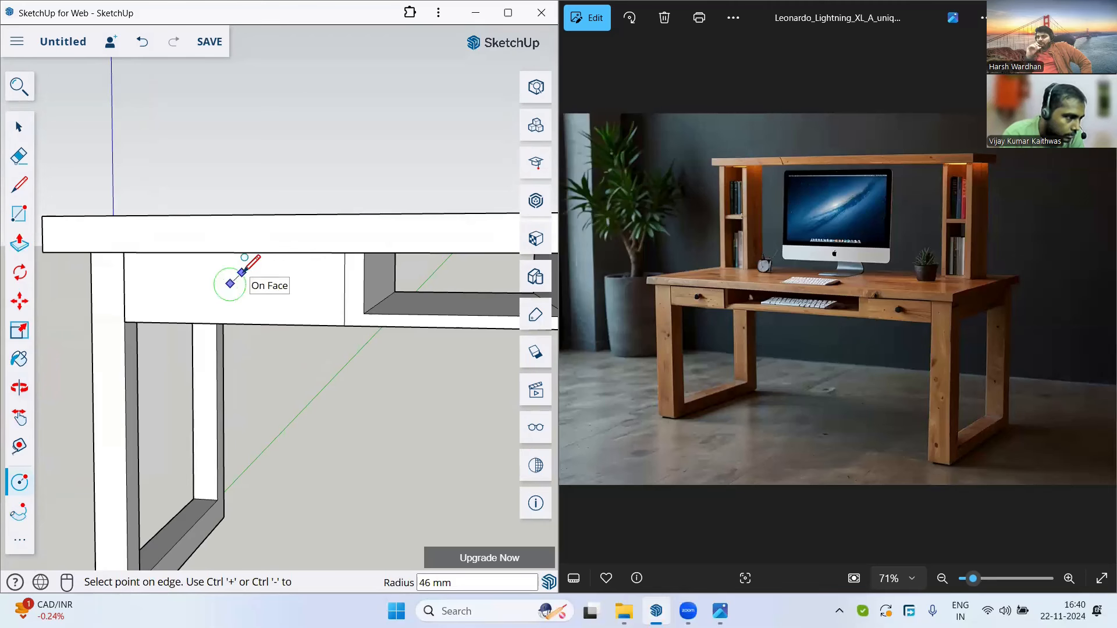
key("Return")
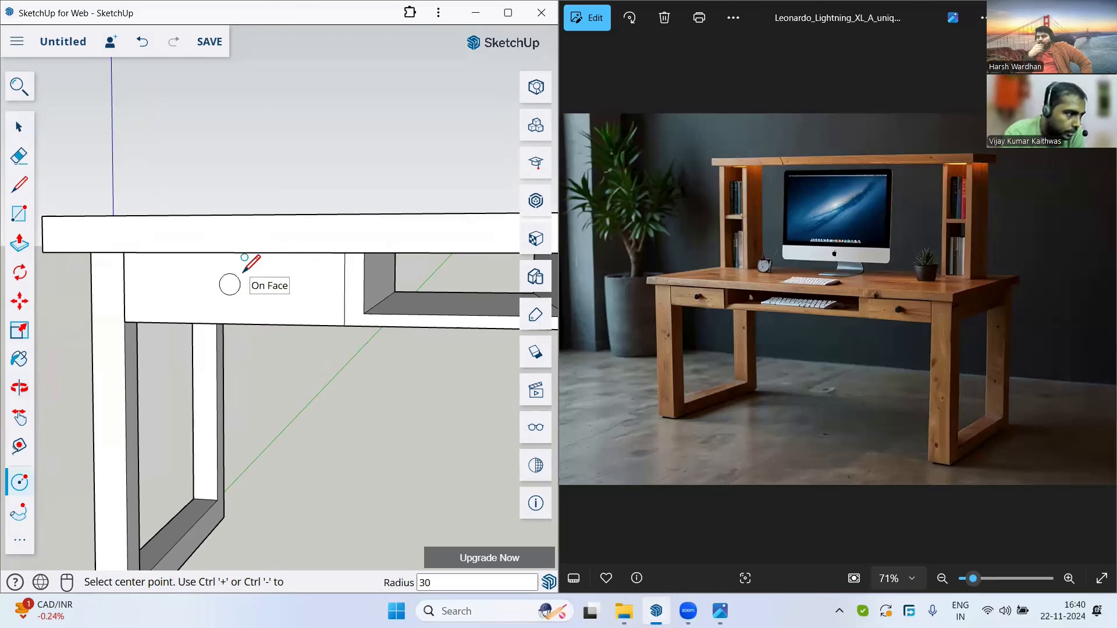
Extrude the left drawer's circle 30 mm outward to form the knob.
left_click(19, 243)
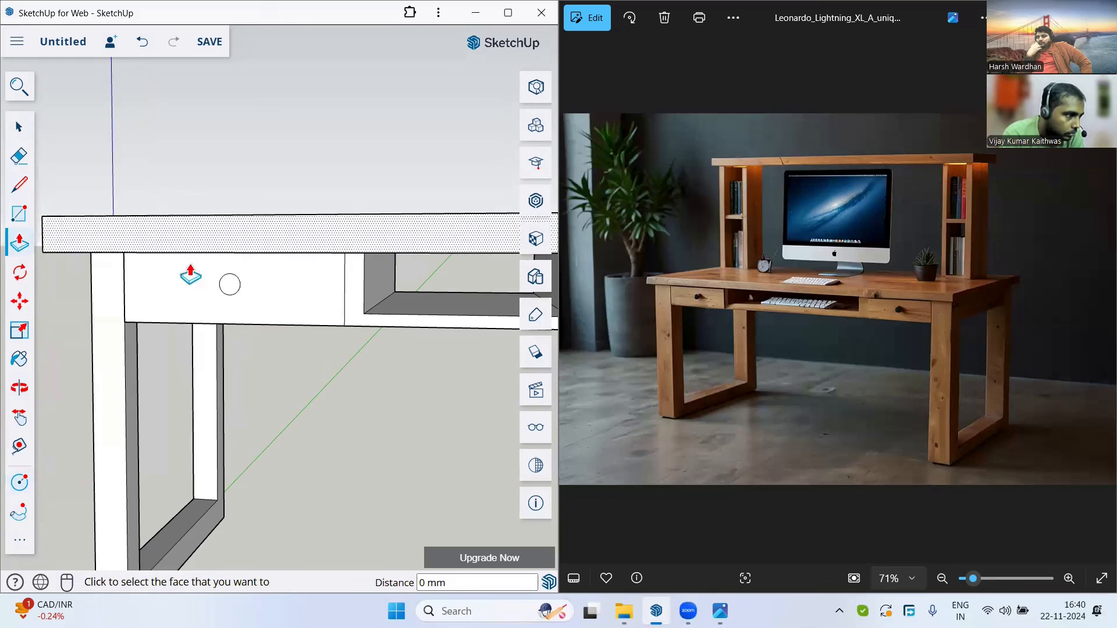
left_click(225, 295)
middle_click_drag(214, 293, 152, 320)
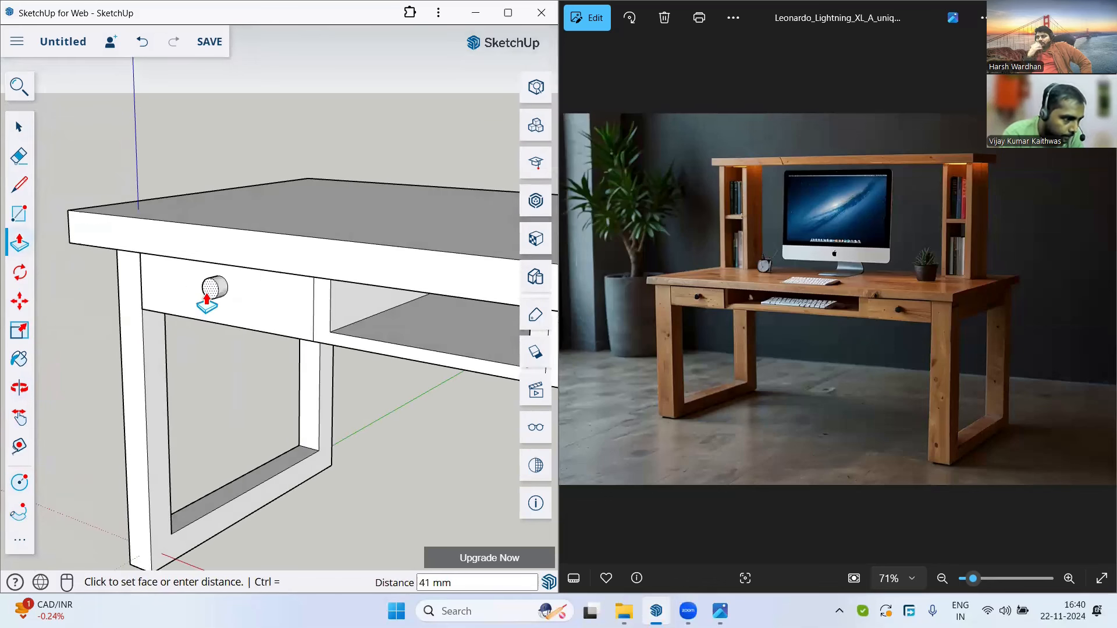
left_click(210, 295)
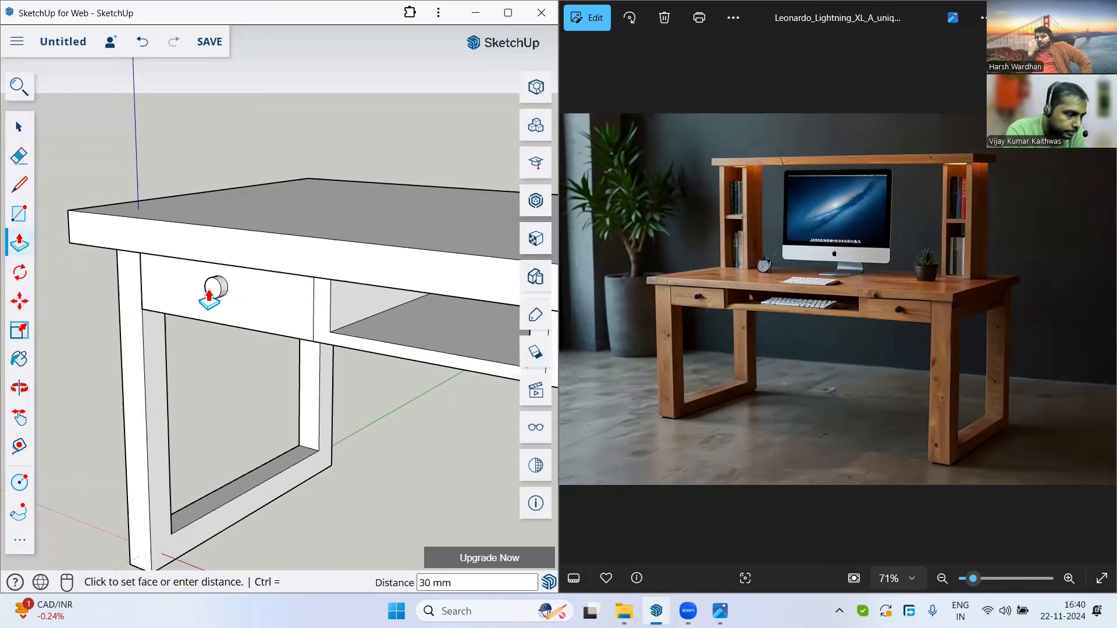
key("space")
Inspect the left drawer knob up close and view the whole desk front from several angles.
middle_click_drag(295, 290, 337, 364)
scroll(275, 284, "up", 3)
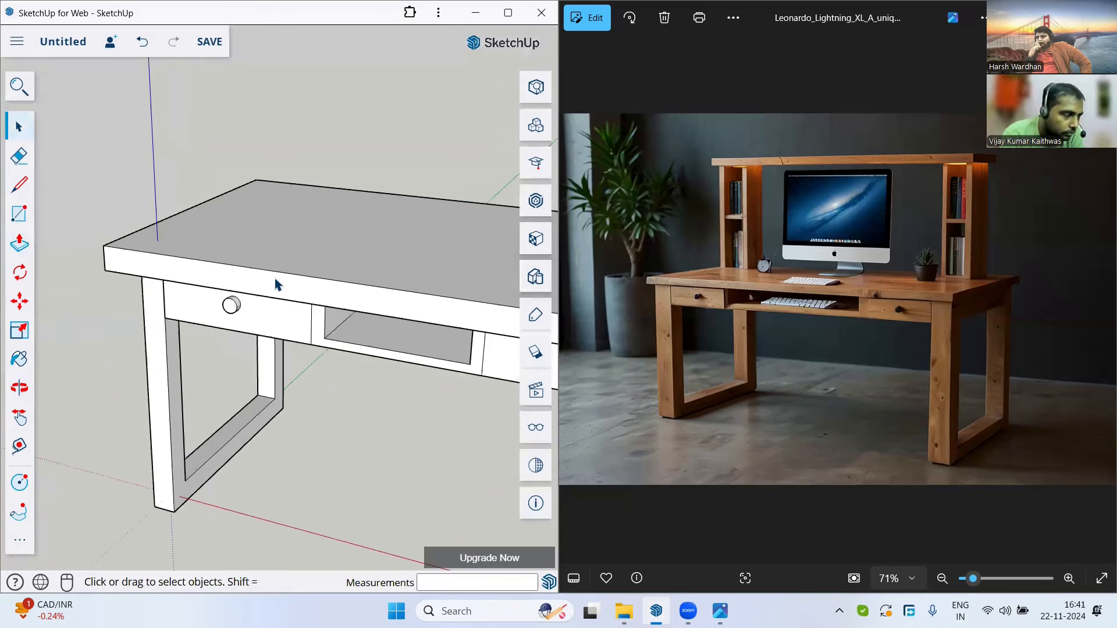
scroll(250, 303, "up", 4)
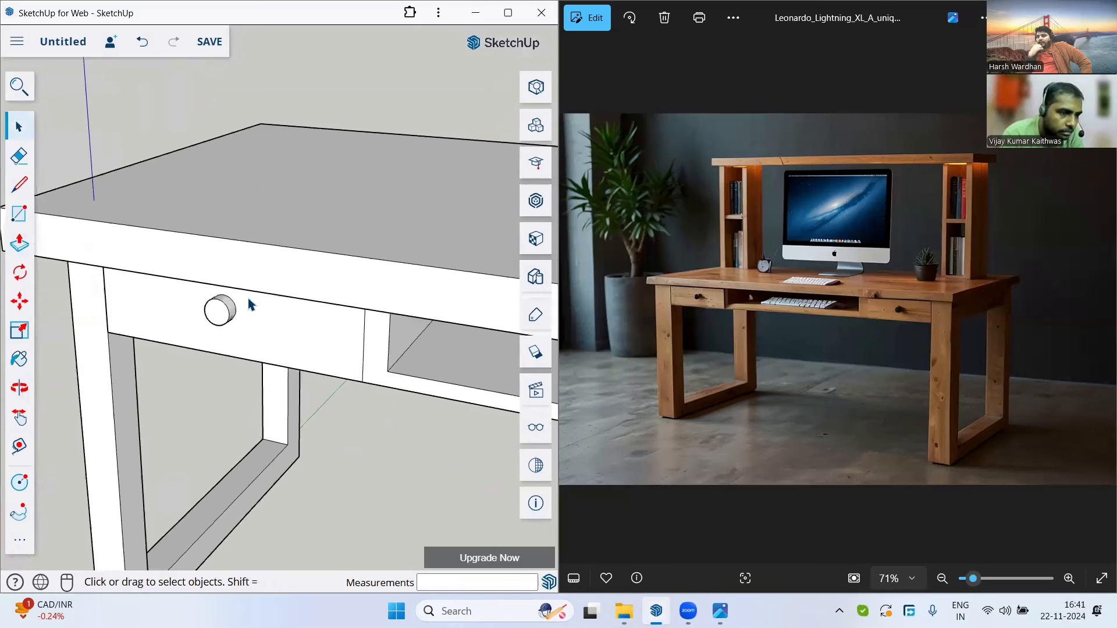
scroll(250, 304, "down", 2)
scroll(227, 307, "down", 6)
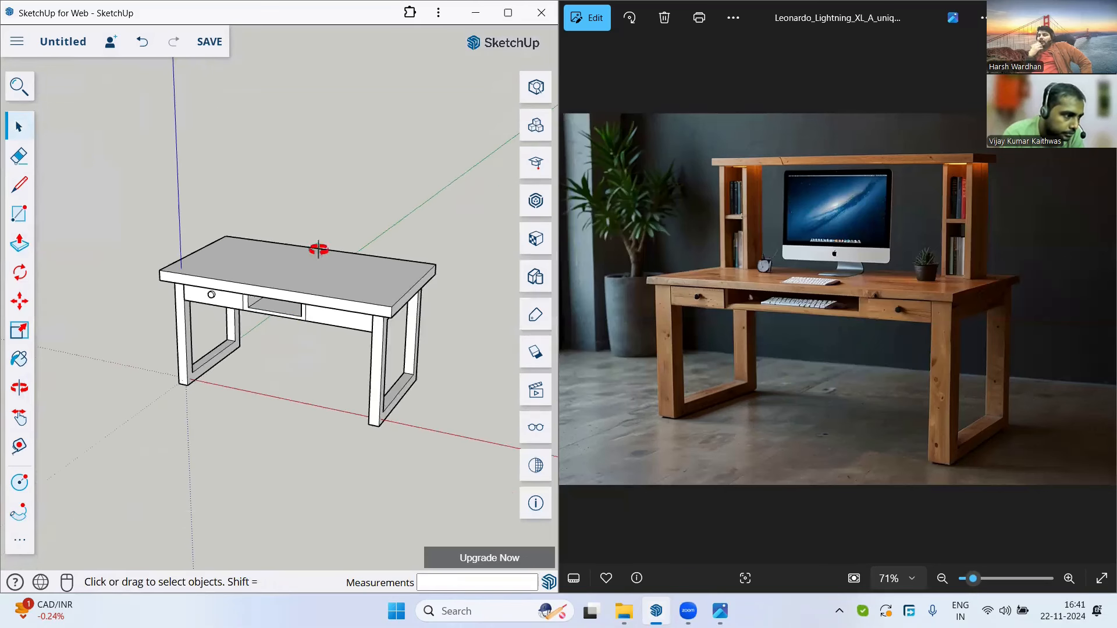
middle_click_drag(318, 248, 147, 239)
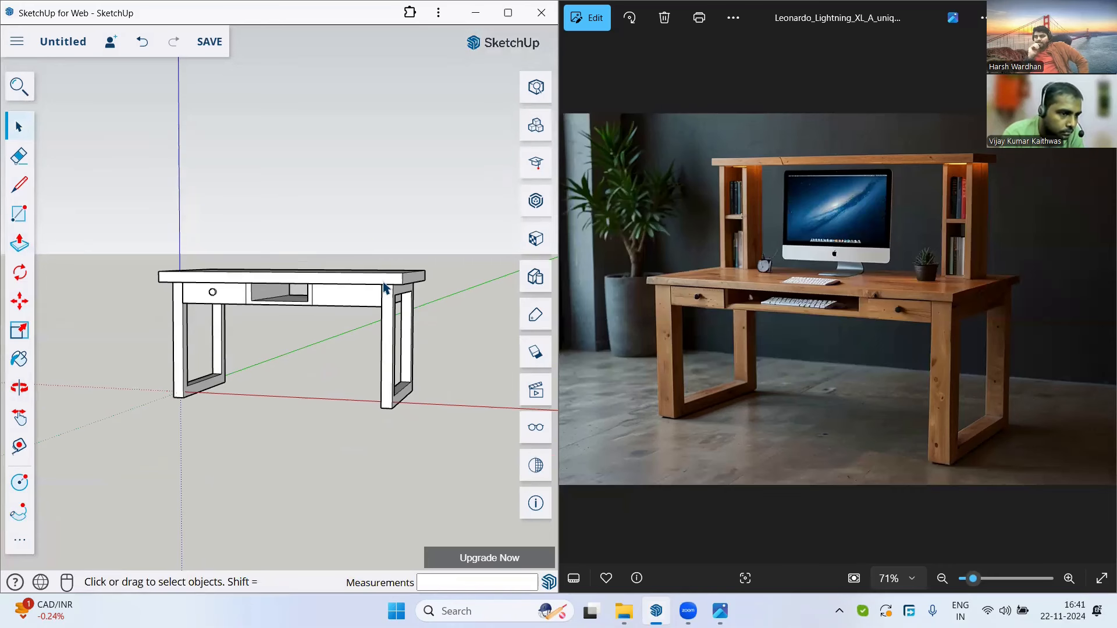
scroll(384, 288, "up", 2)
middle_click_drag(324, 303, 352, 266)
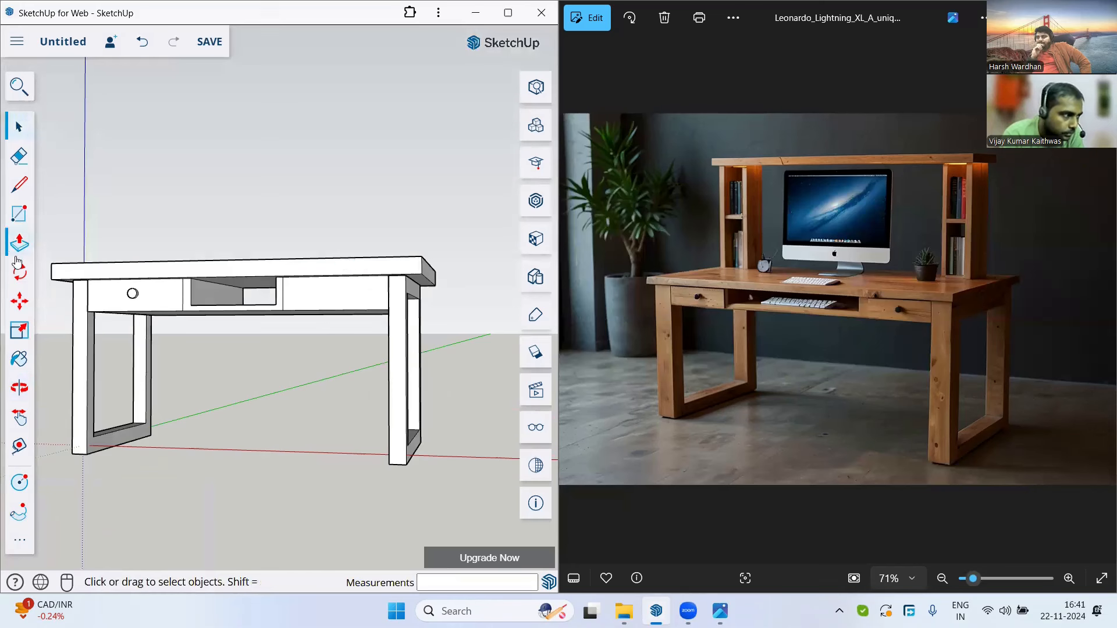
Draw a matching circle of 30 mm radius near the middle of the right drawer front.
left_click(19, 482)
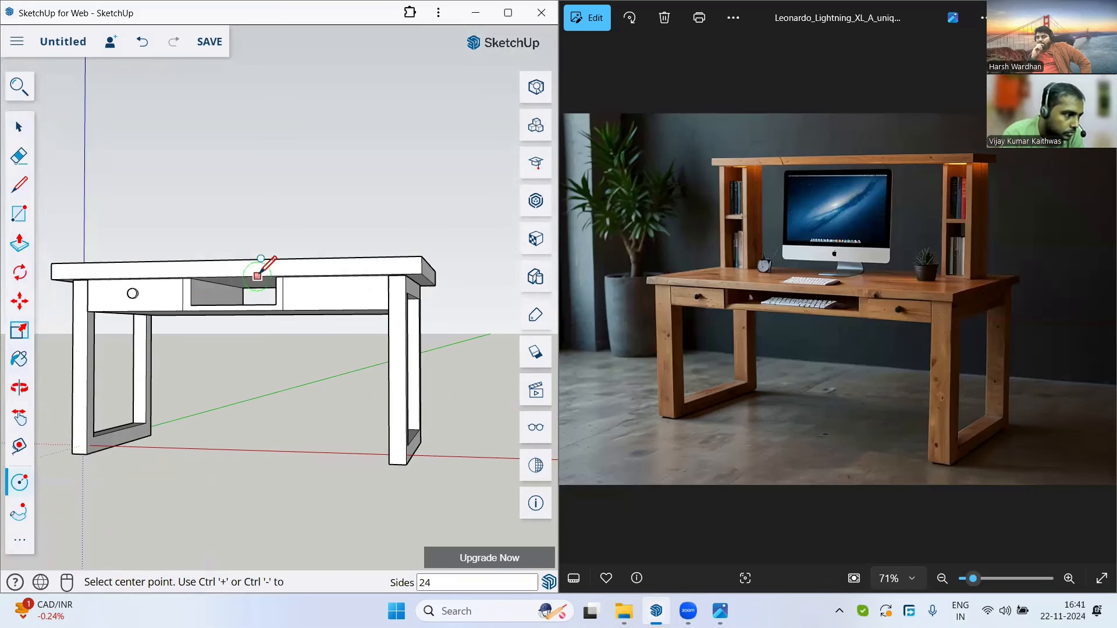
scroll(256, 273, "up", 2)
scroll(381, 290, "up", 1)
scroll(340, 279, "down", 3)
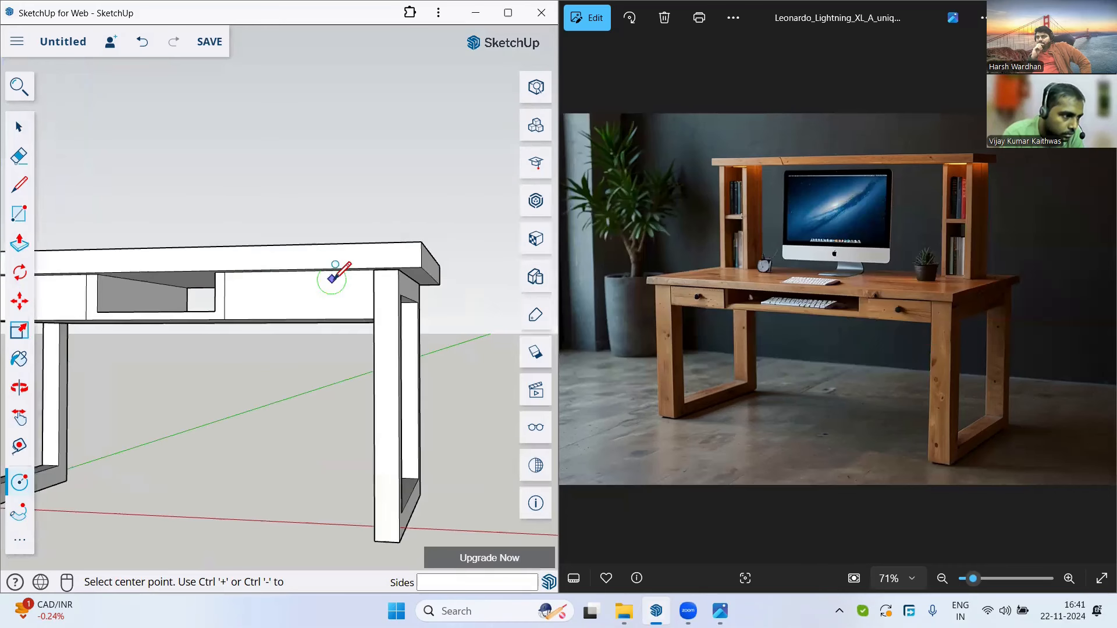
scroll(303, 282, "up", 3)
left_click(288, 293)
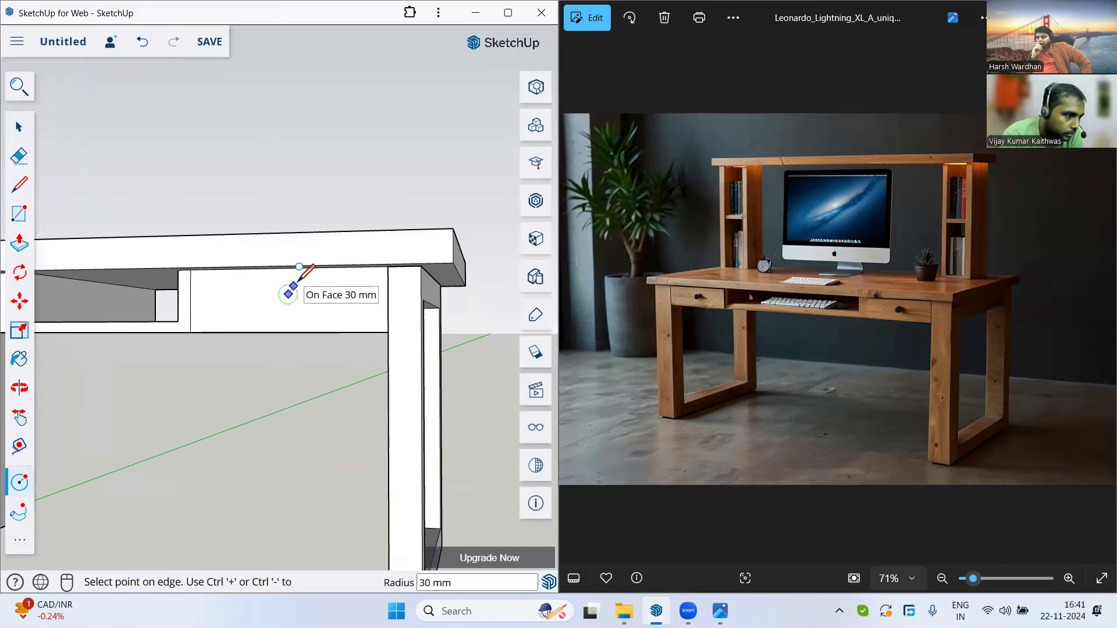
left_click(293, 285)
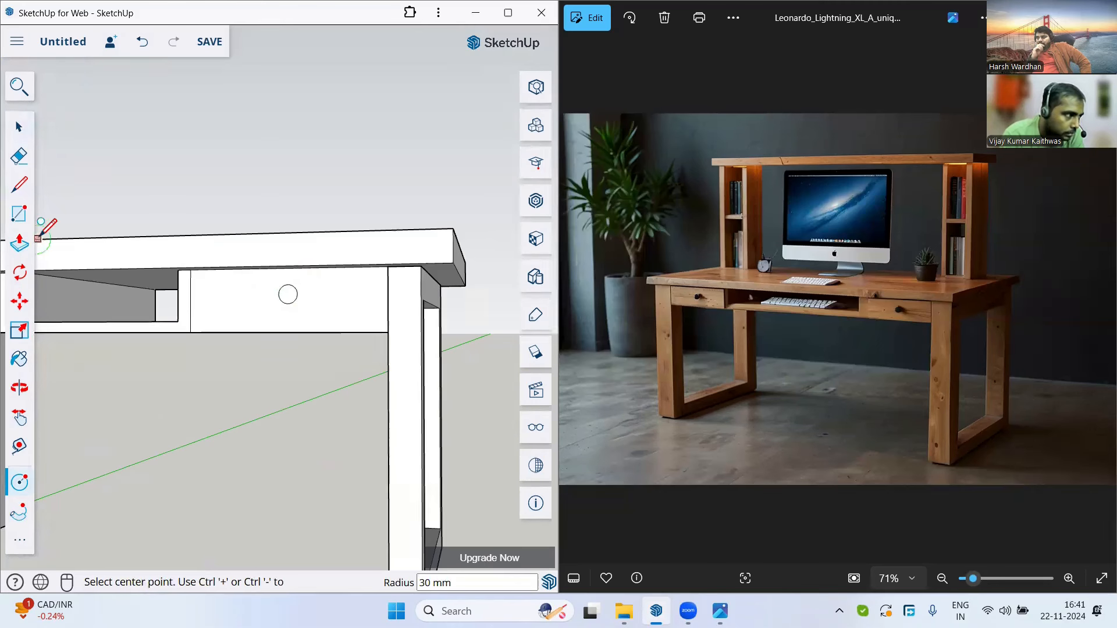
Extrude the right drawer's circle 30 mm outward to form the second knob.
left_click(20, 244)
left_click(281, 297)
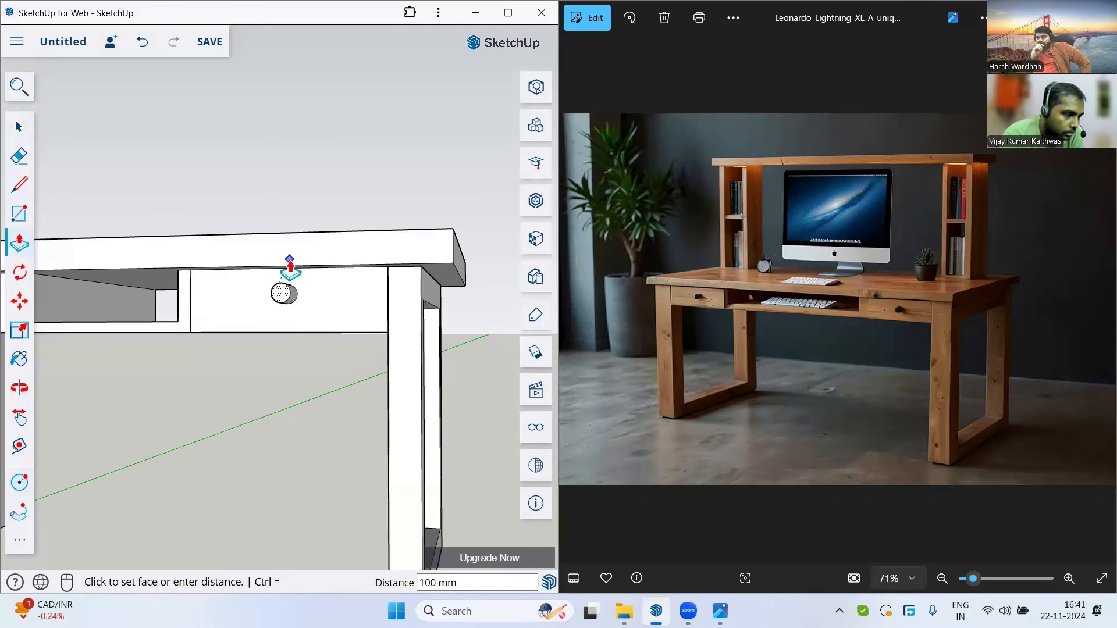
type("30")
key("Return")
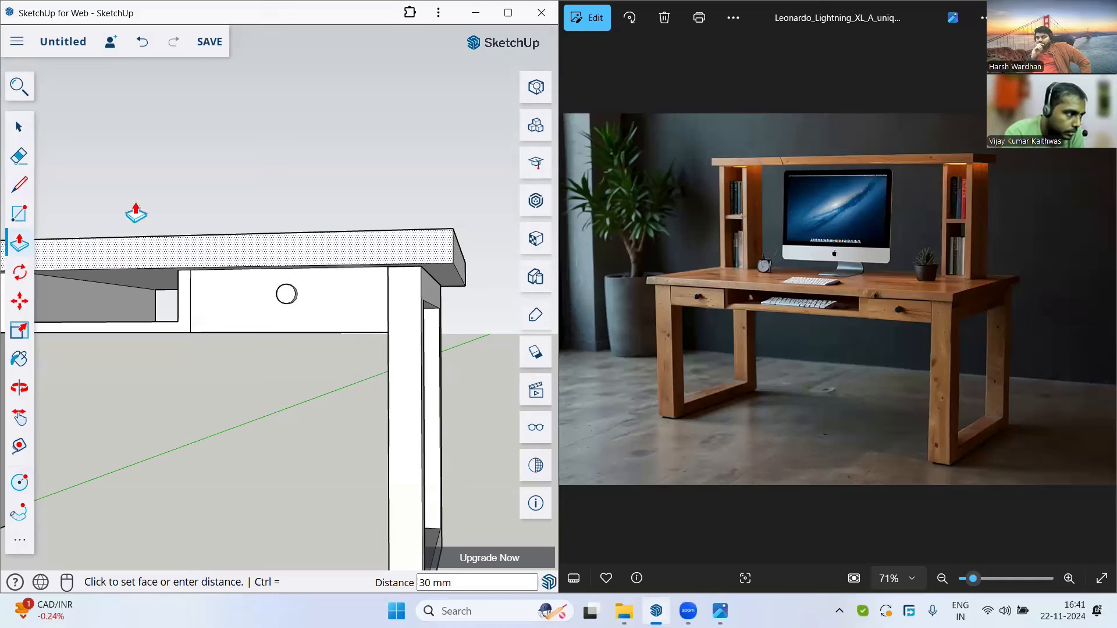
left_click(19, 128)
Review the desk with both knobs and the tabletop from above, comparing it with the raised shelf unit in the reference image.
scroll(369, 219, "down", 3)
mouse_move(368, 219)
middle_mouse_down()
mouse_move(382, 230)
mouse_move(357, 331)
middle_mouse_up()
scroll(360, 310, "down", 3)
scroll(205, 241, "up", 3)
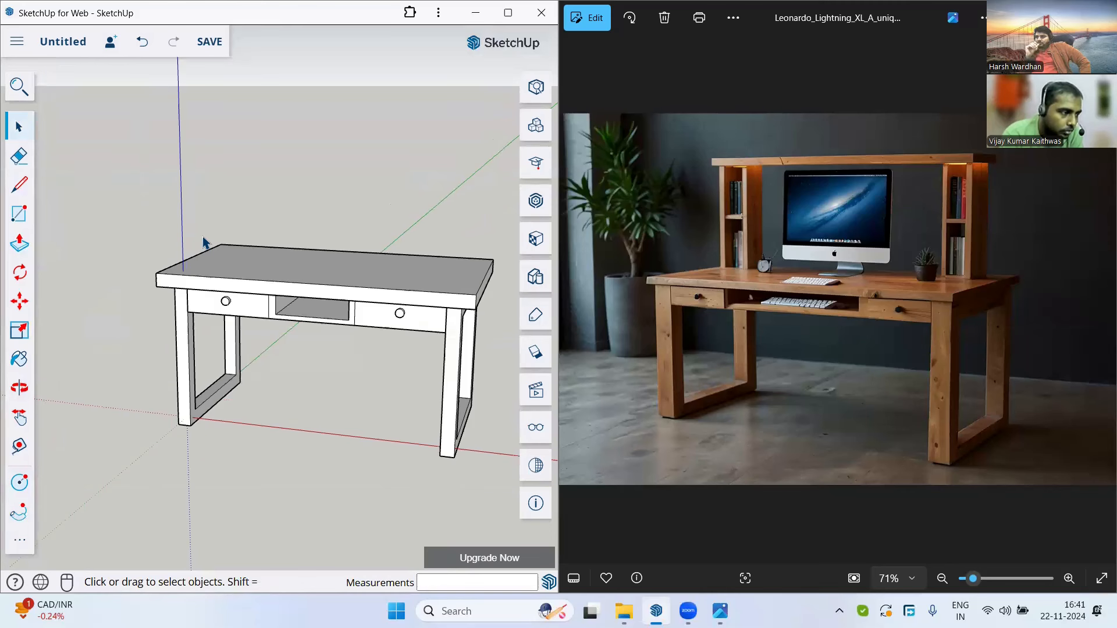
left_click(801, 247)
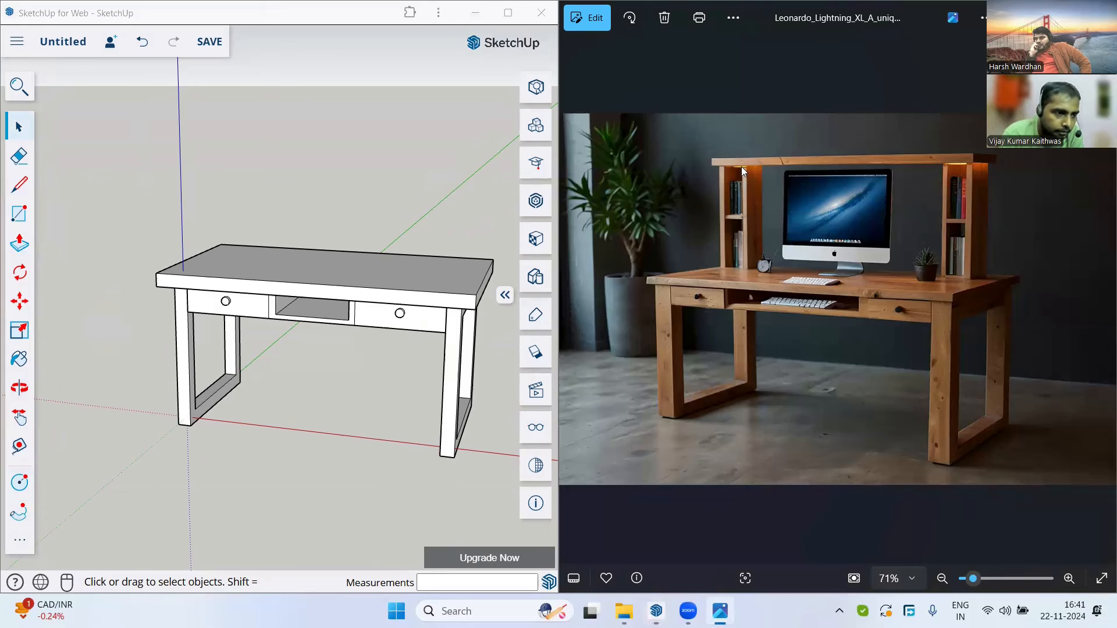
left_click(235, 297)
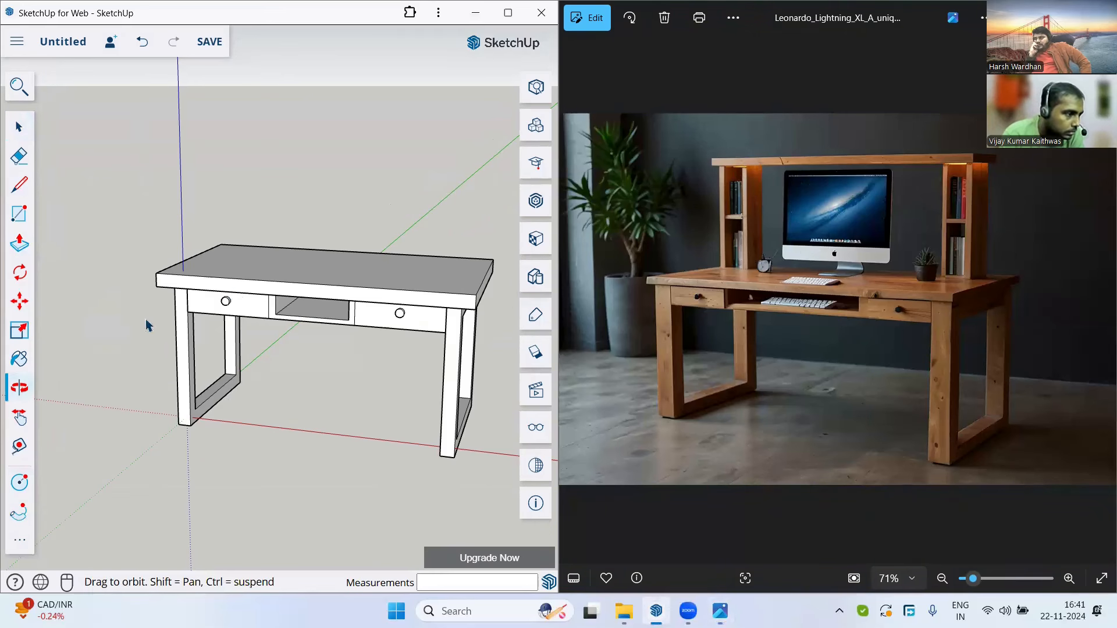
mouse_move(144, 324)
middle_mouse_down()
mouse_move(261, 367)
mouse_move(256, 400)
middle_mouse_up()
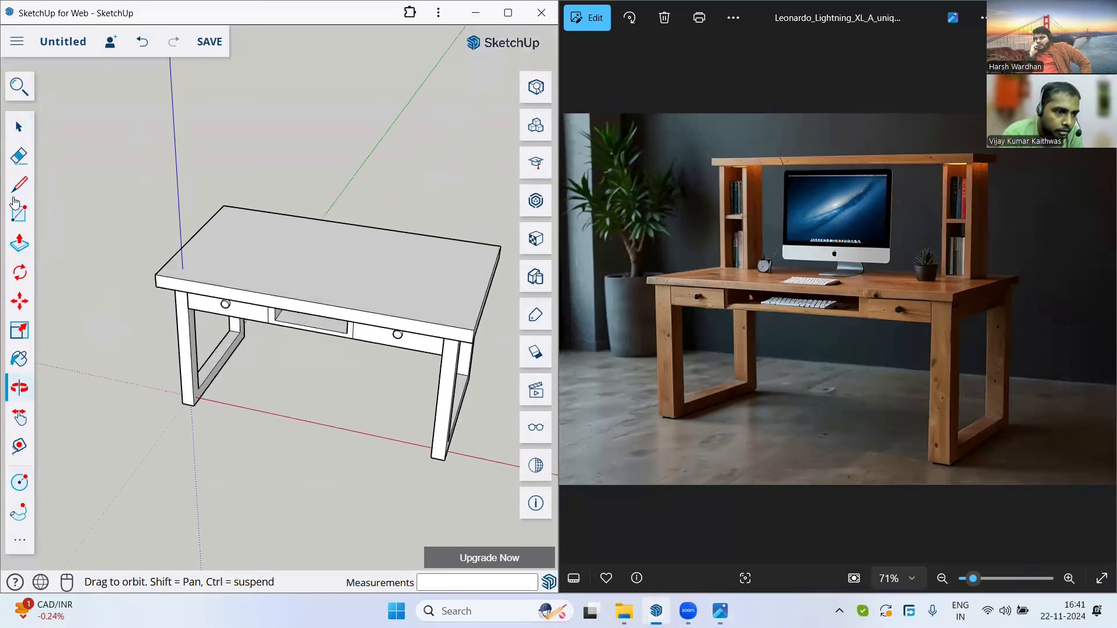
scroll(321, 294, "down", 2)
scroll(226, 219, "up", 2)
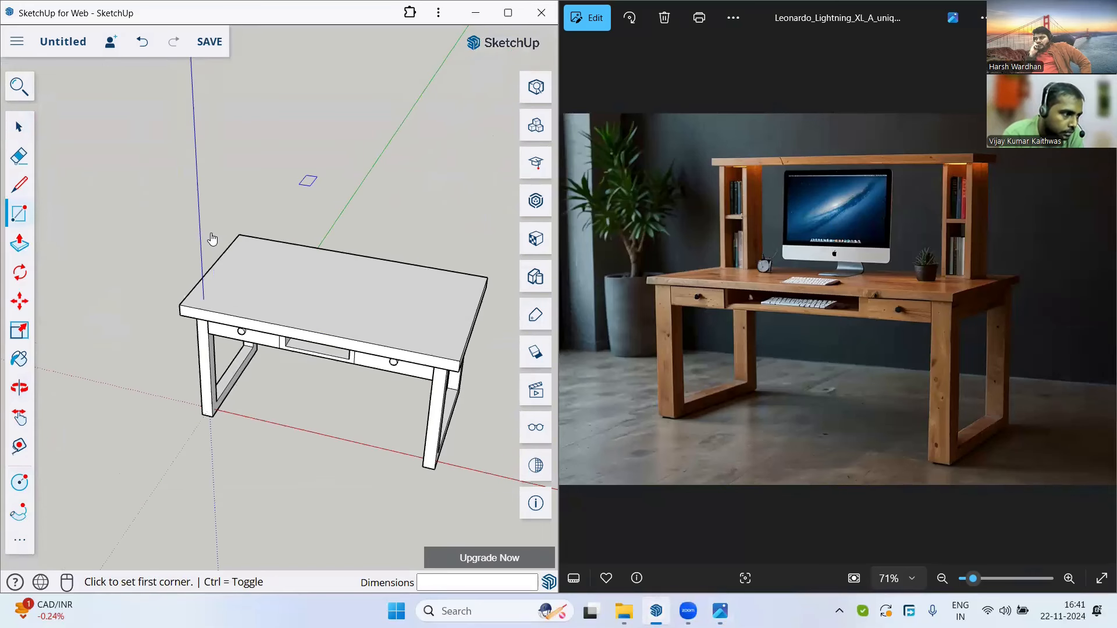
Draw a 300 × 300 mm square on the tabletop at its back-left corner.
scroll(248, 269, "up", 2)
scroll(253, 274, "up", 1)
left_click(227, 249)
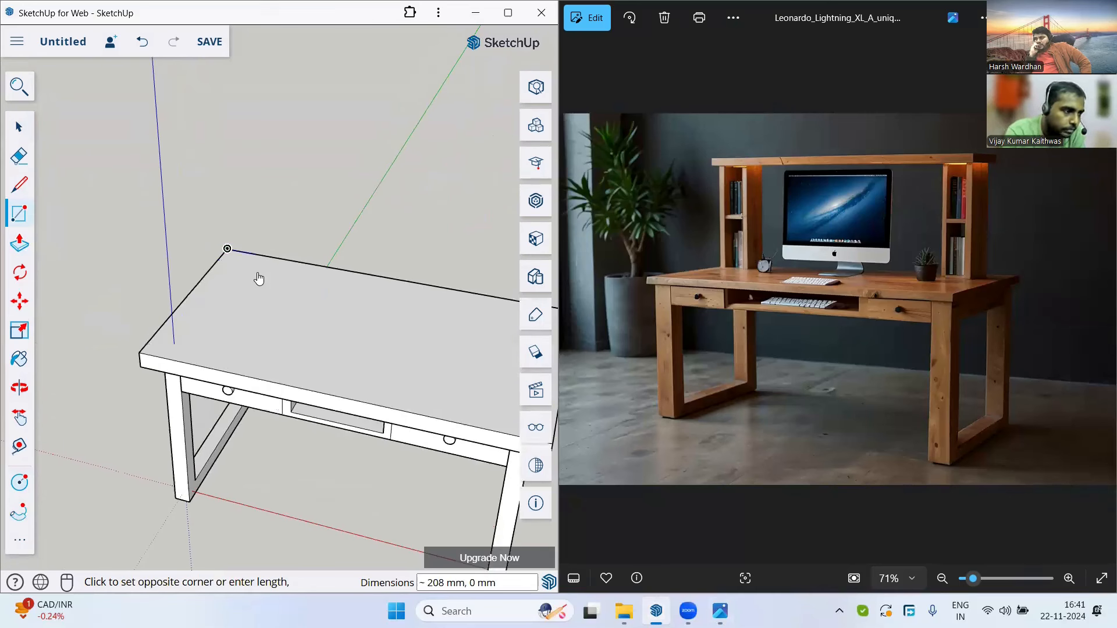
type("300,300")
key("Return")
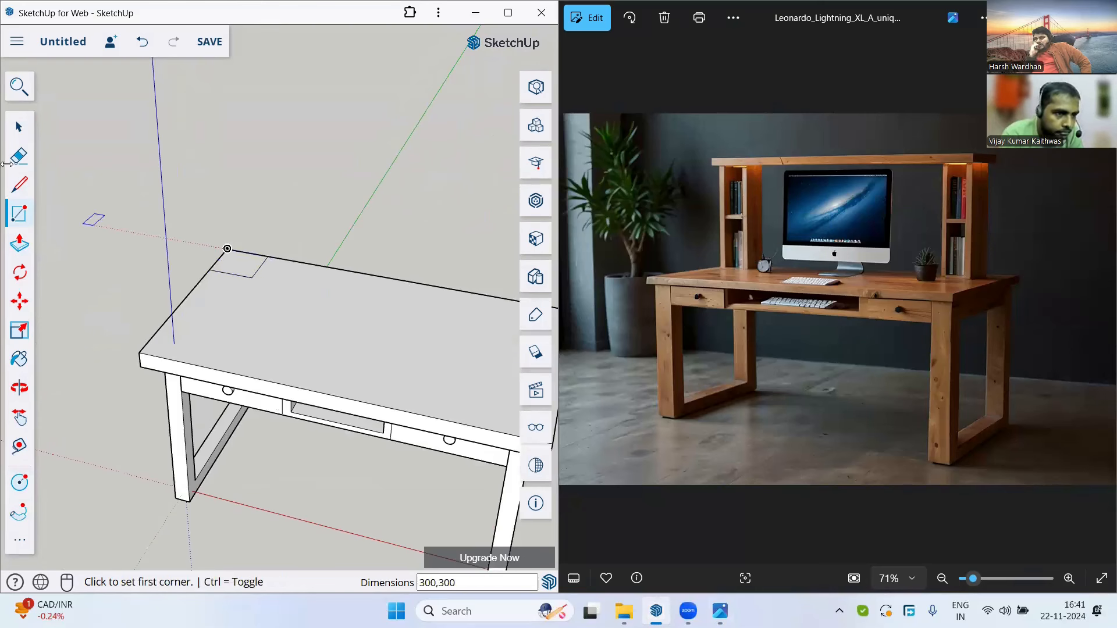
key("space")
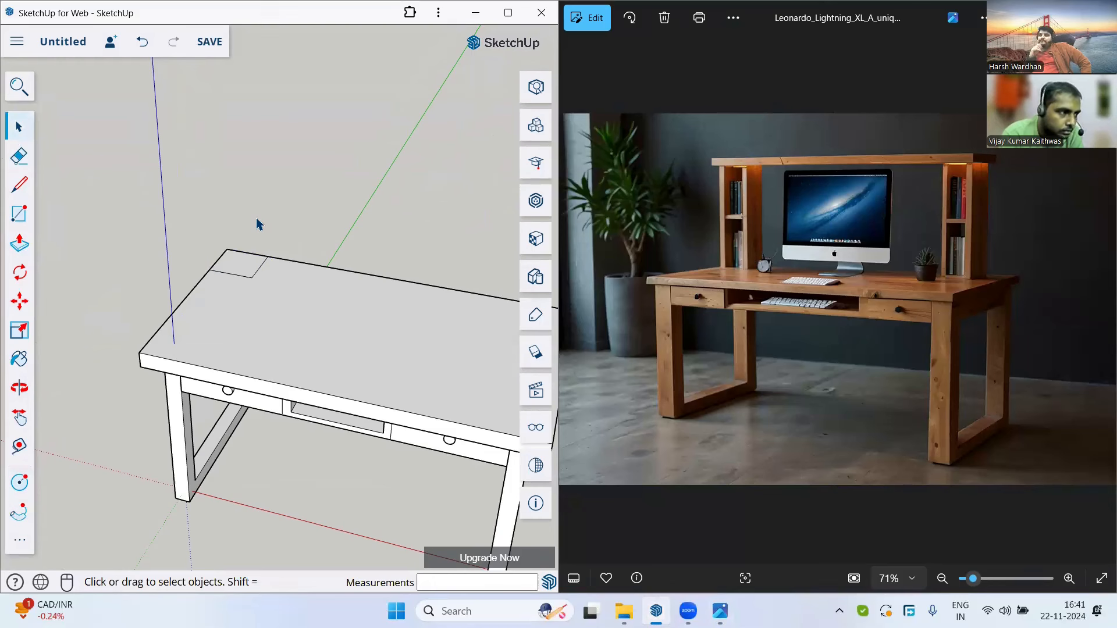
Extrude the corner square 1000 mm upward to form the left shelf tower.
scroll(256, 218, "down", 2)
middle_click_drag(353, 339, 232, 142)
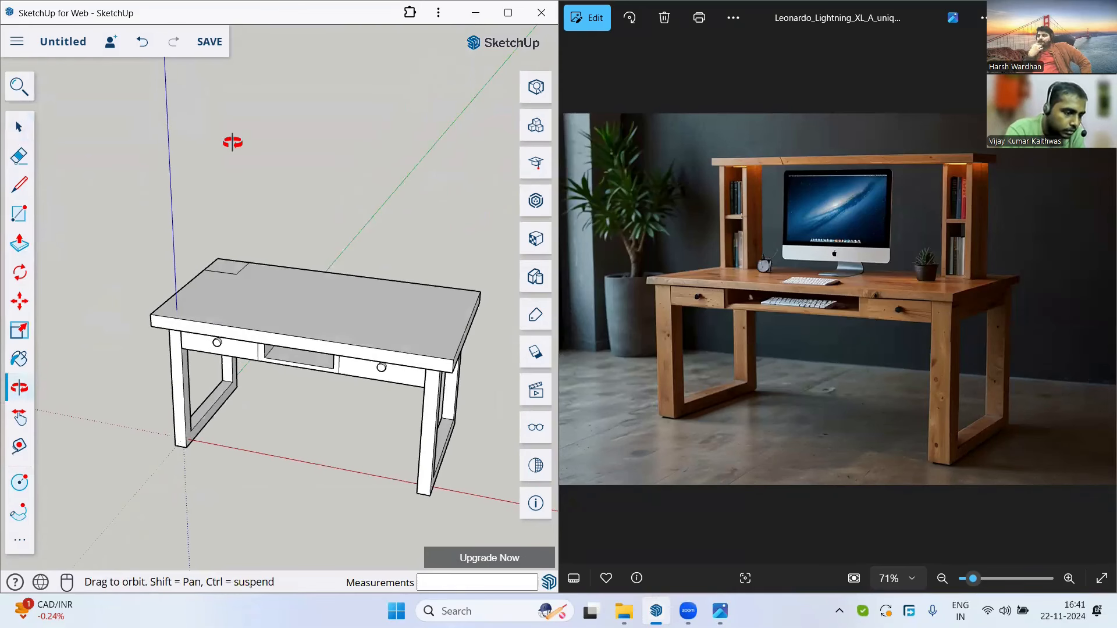
type("1000")
key("Return")
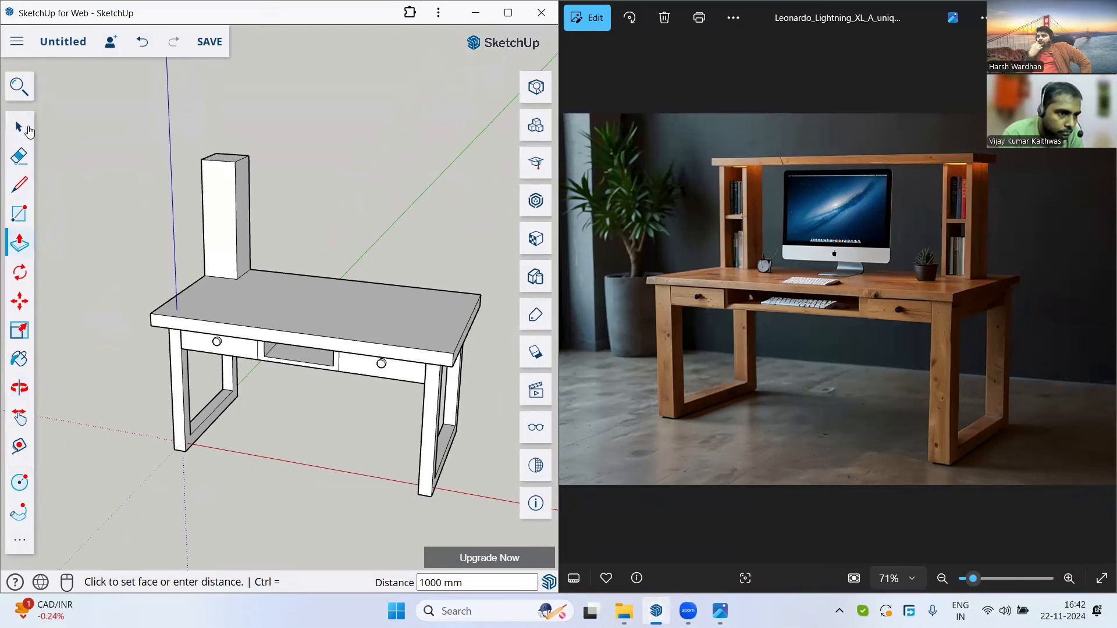
Offset the outline of the left tower's front face inward, repeating the previous offset distance, to form a thin border.
key("o")
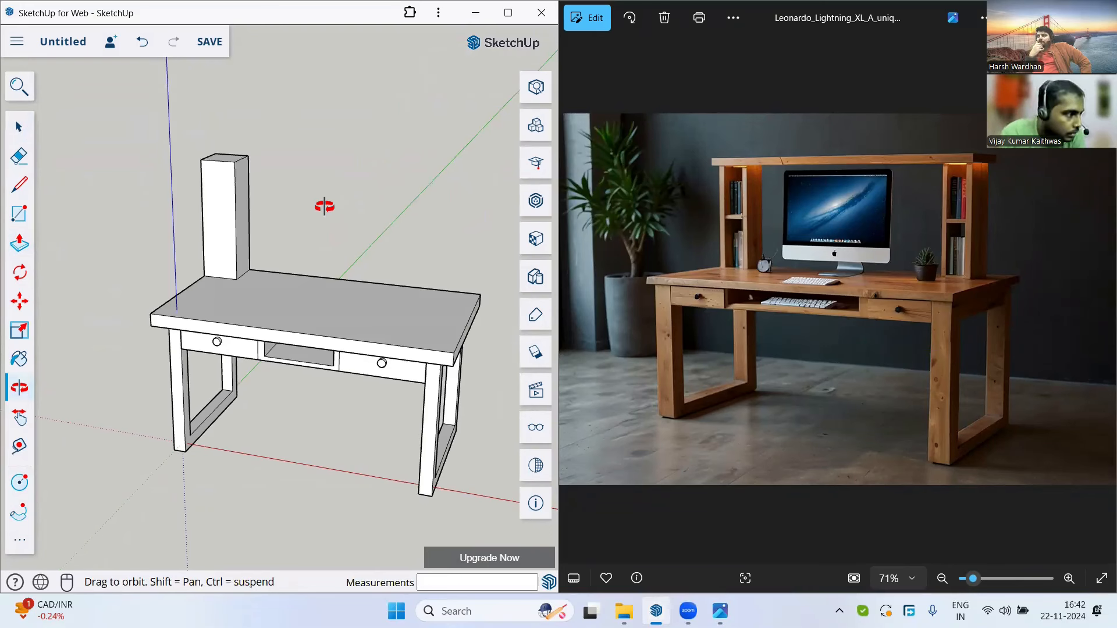
left_click_drag(324, 207, 340, 219)
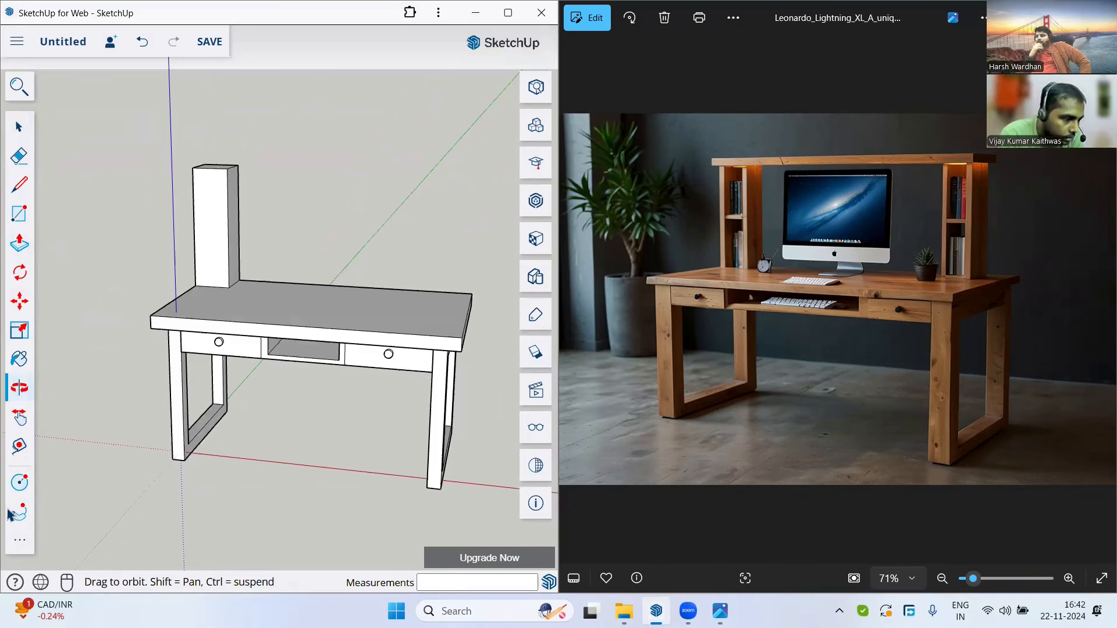
key("space")
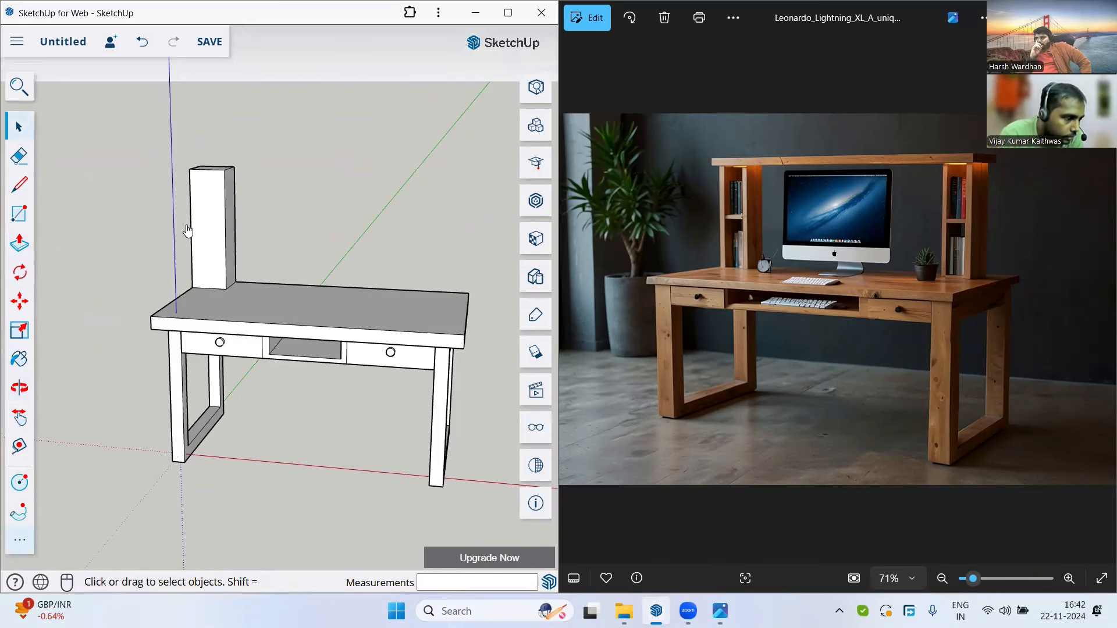
key("f")
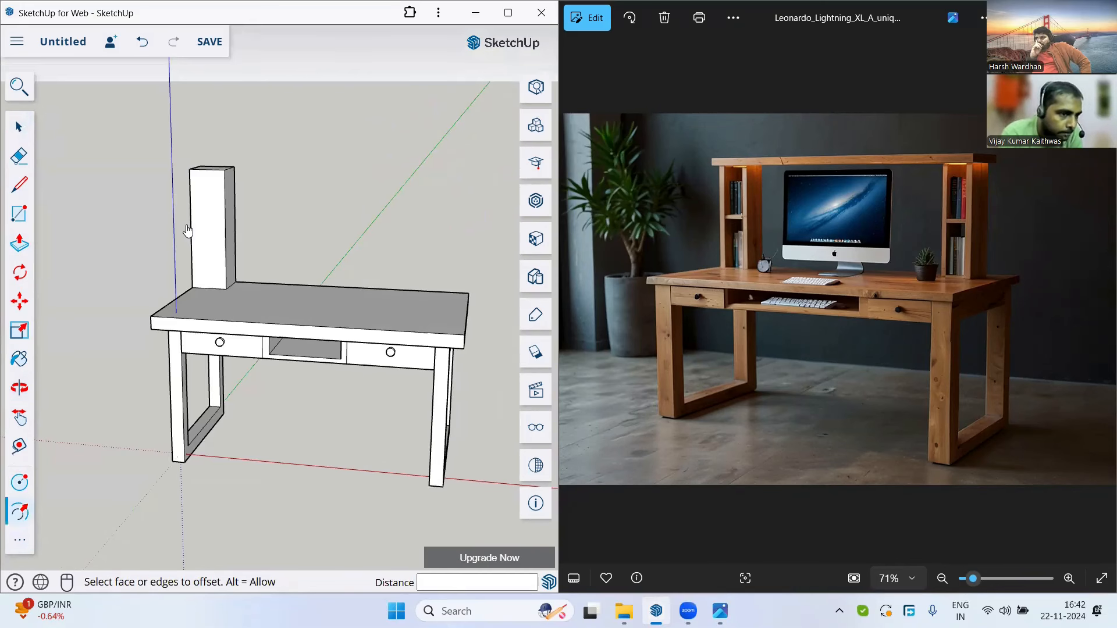
middle_click_drag(187, 231, 174, 267, "shift")
scroll(170, 239, "up", 3)
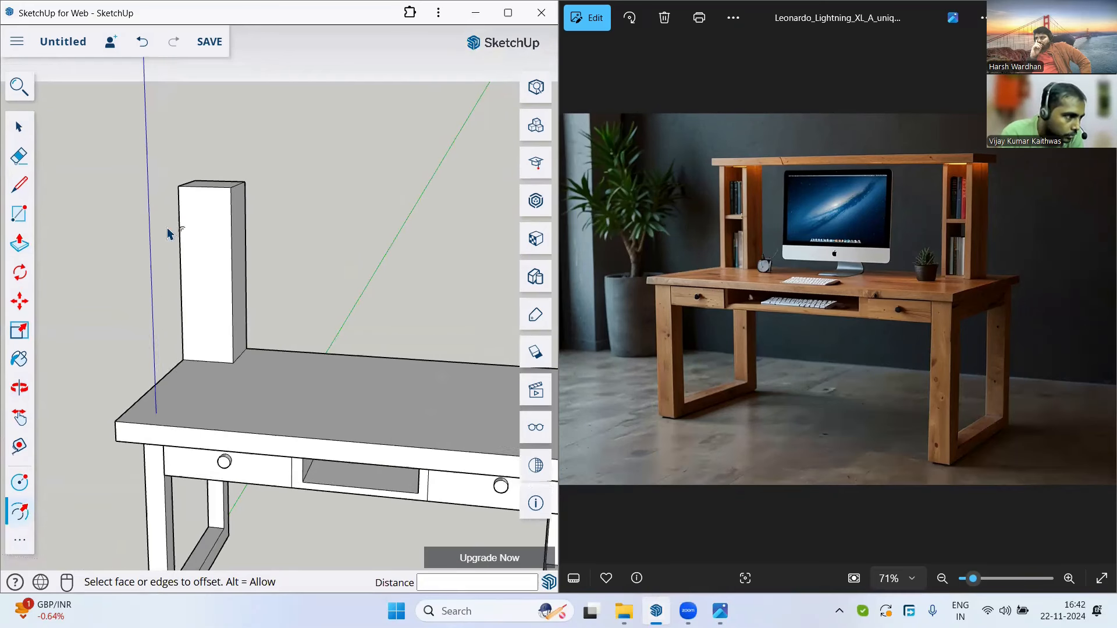
double_click(187, 283)
key("space")
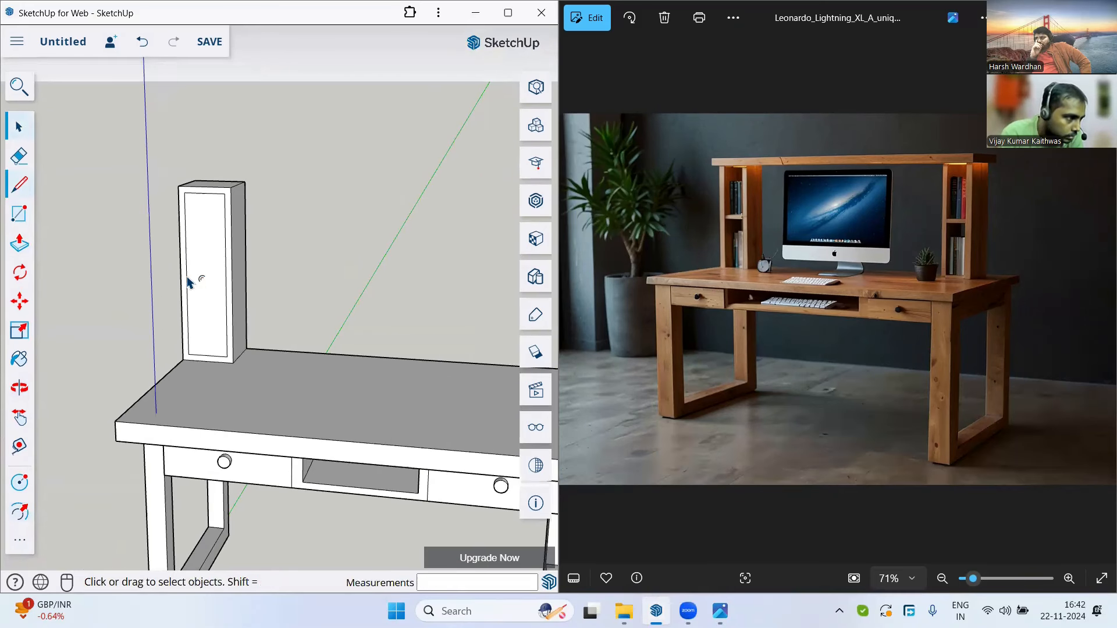
Draw two closely spaced horizontal lines across the middle of the tower's inset panel to outline a shelf.
key("l")
left_click(186, 274)
left_click(226, 277)
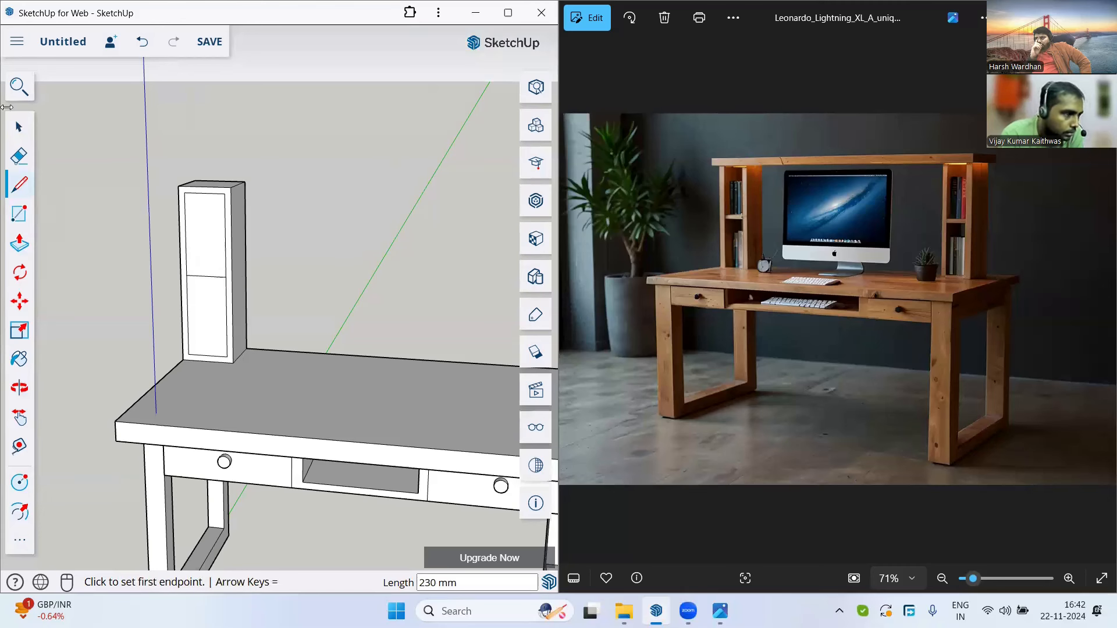
key("space")
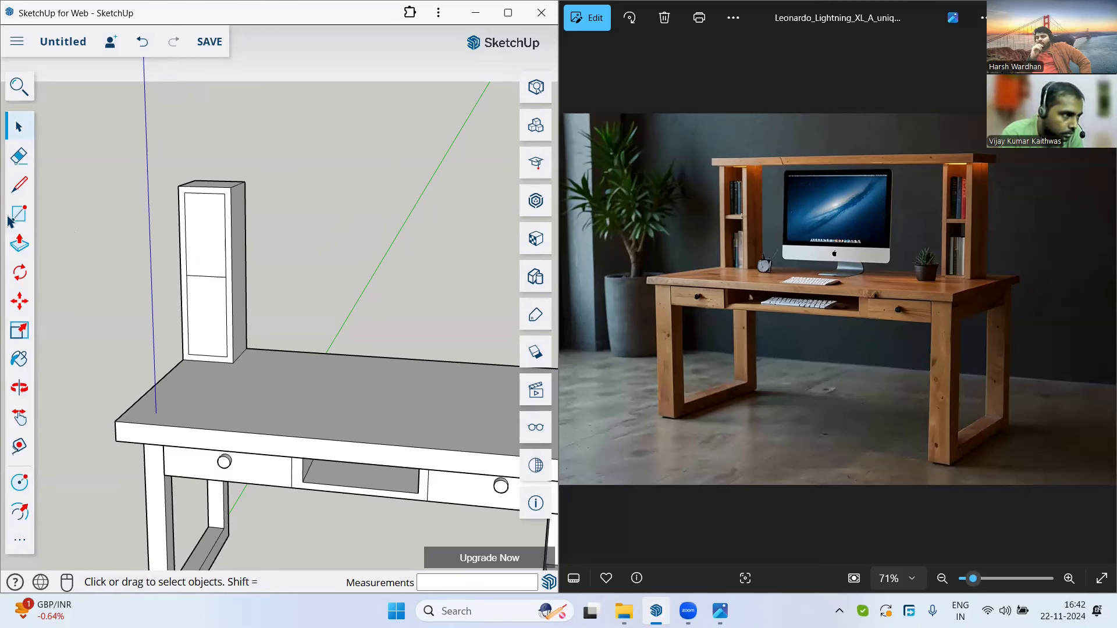
left_click(19, 184)
scroll(224, 279, "up", 2)
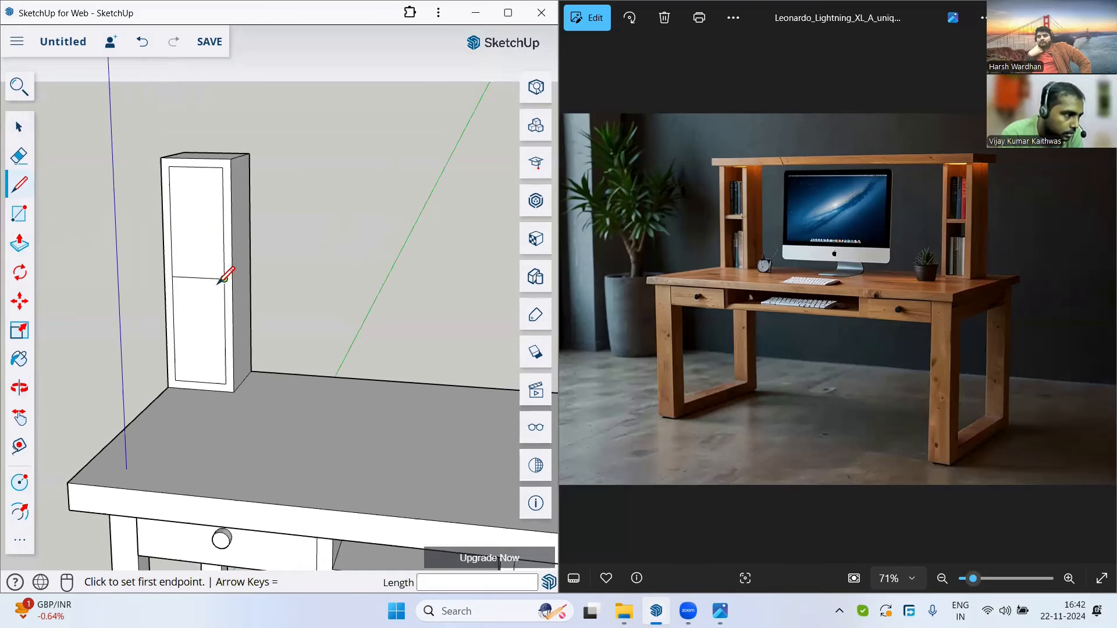
scroll(213, 265, "up", 2)
Push the upper and lower panels through to the tower's back, leaving two open compartments separated by the shelf.
key("p")
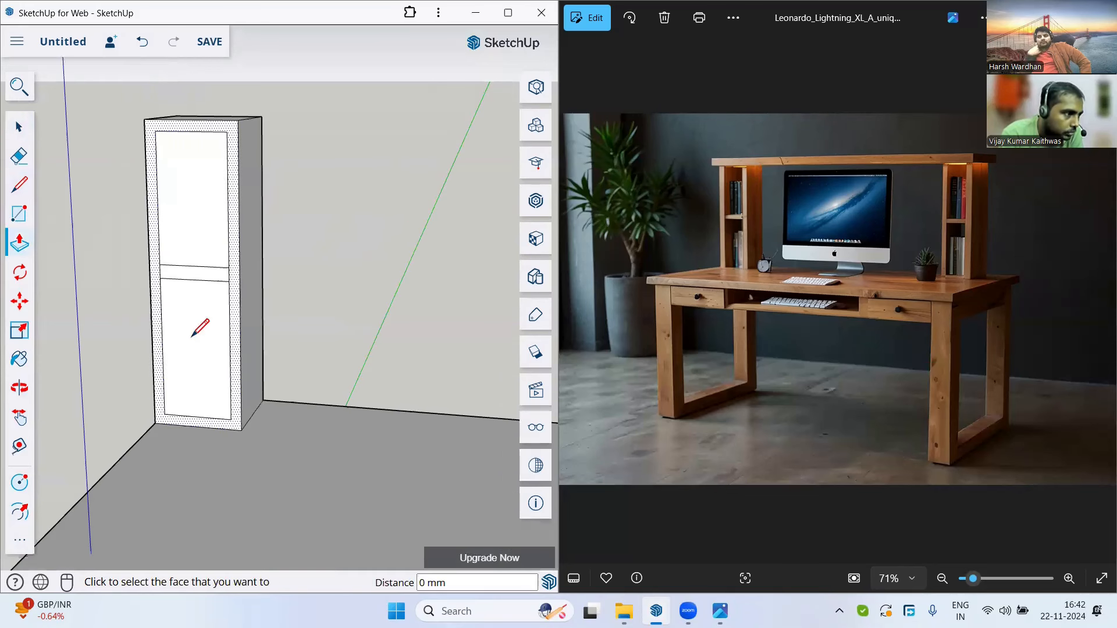
left_click(195, 224)
left_click(262, 117)
double_click(201, 334)
key("space")
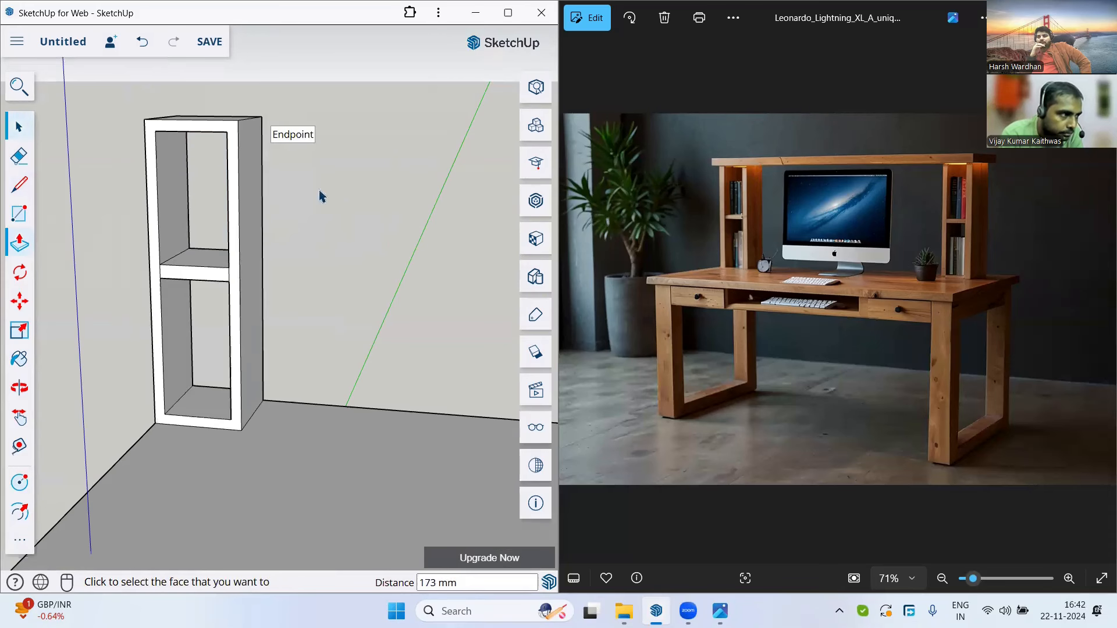
Copy the complete left shelf tower to the back-right corner of the tabletop.
scroll(195, 239, "down", 3)
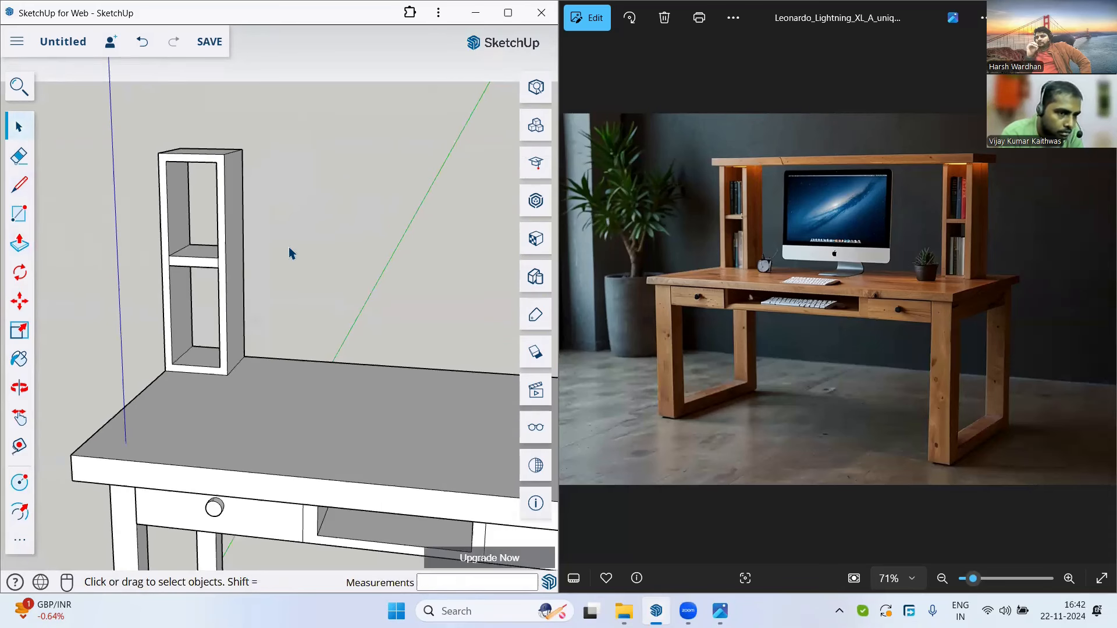
scroll(291, 253, "down", 2)
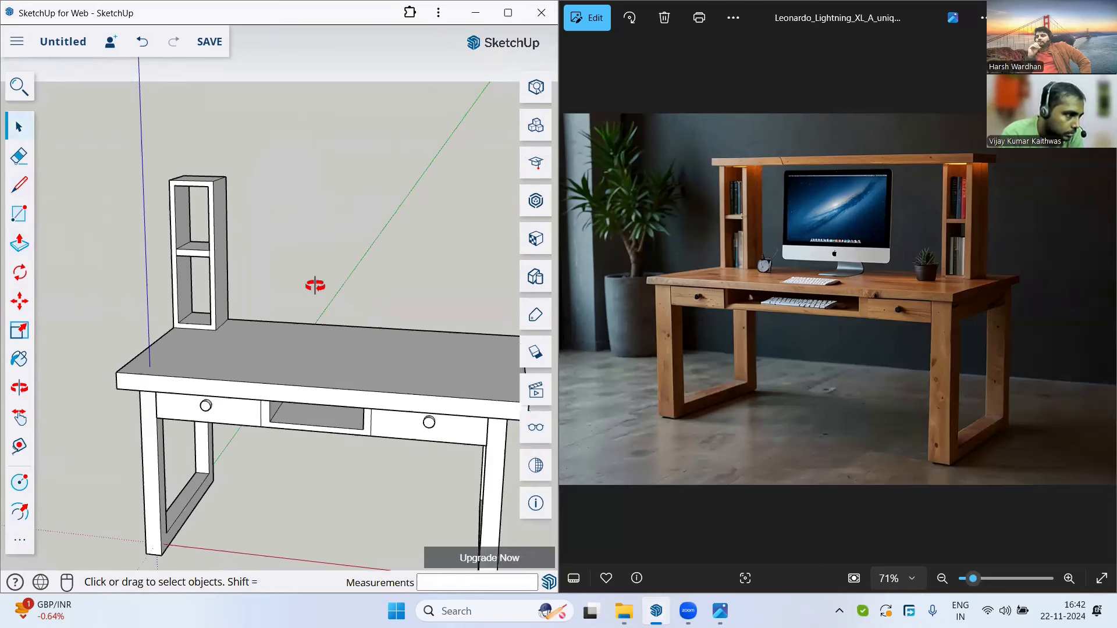
scroll(147, 193, "down", 2)
key("o")
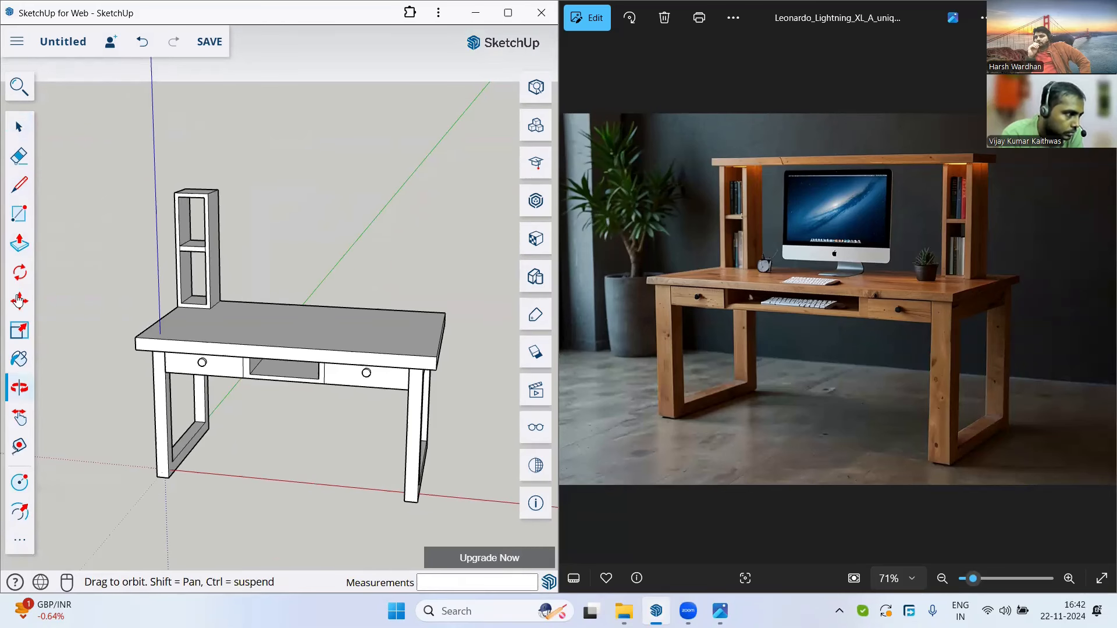
left_click_drag(454, 317, 407, 306)
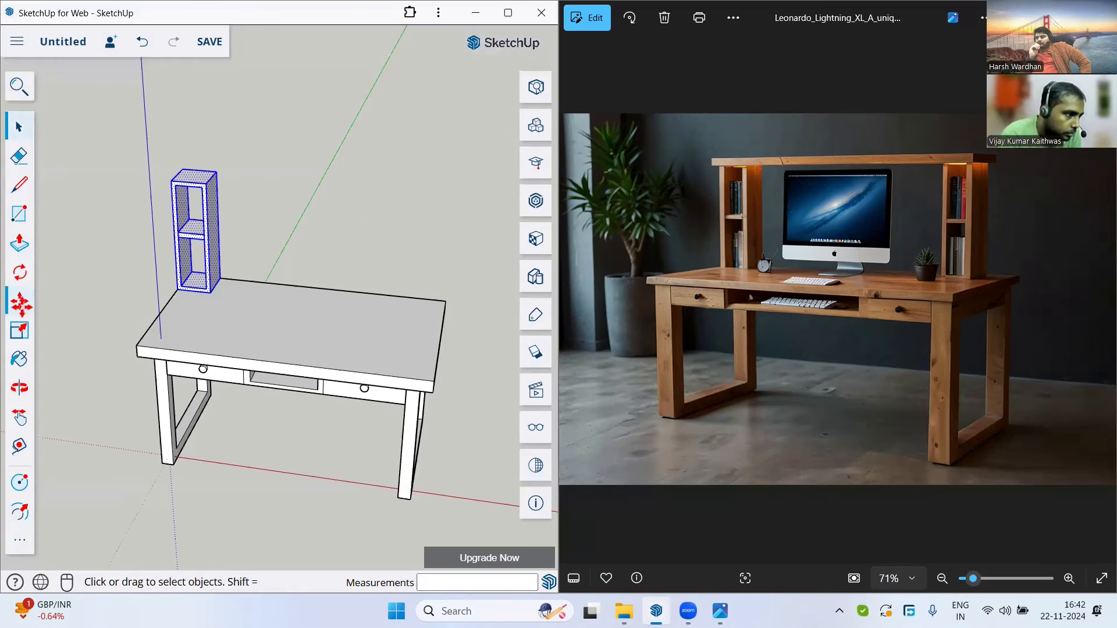
left_click(21, 305)
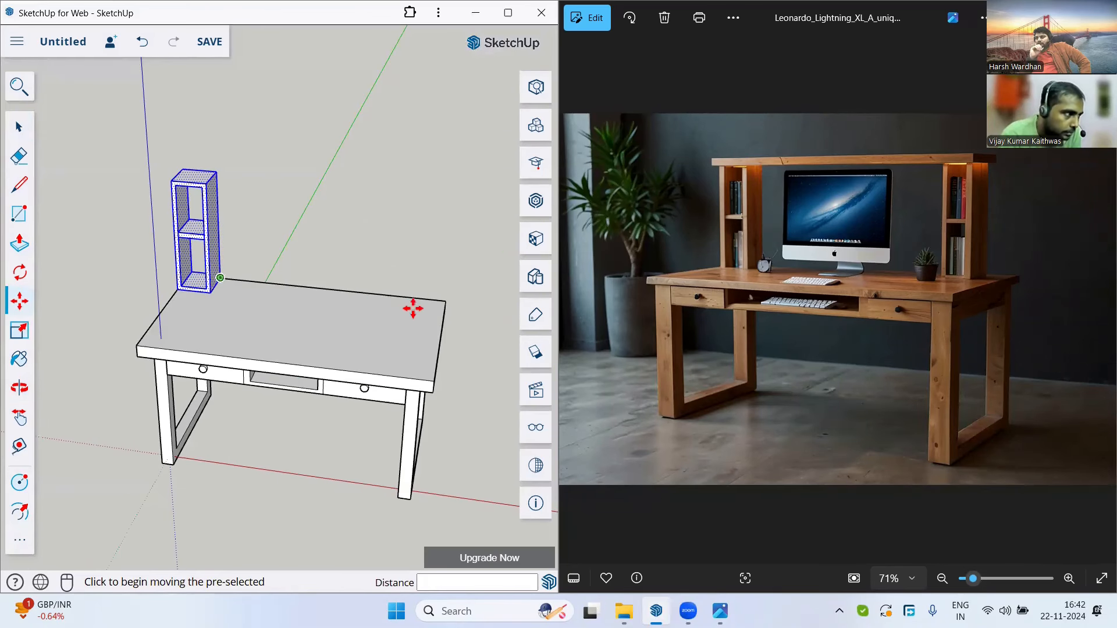
left_click(439, 302)
key("ctrl")
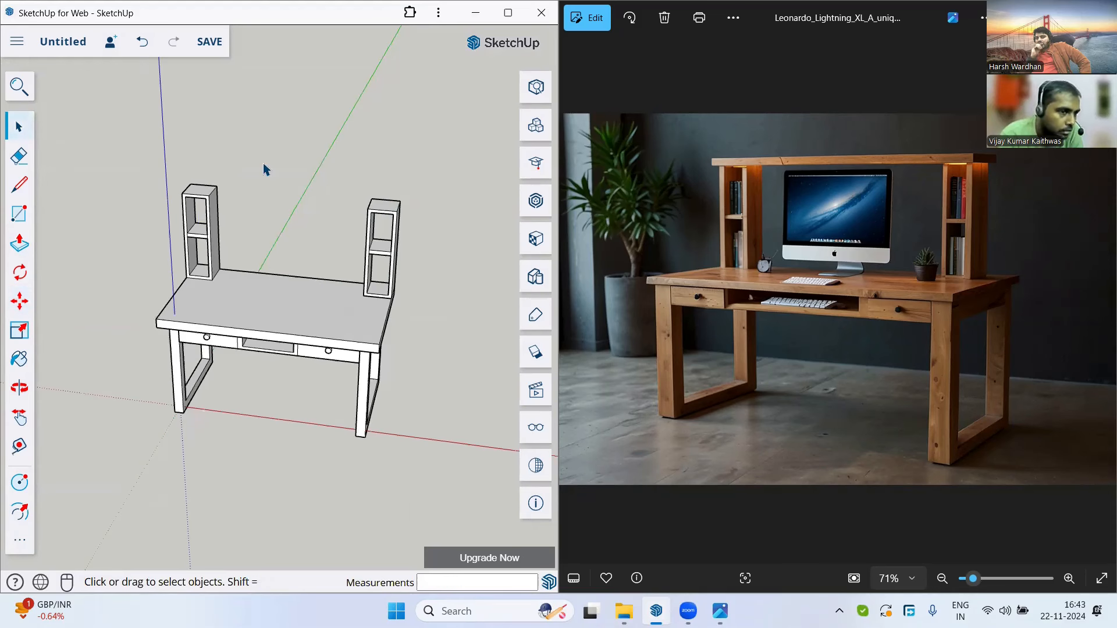
Draw a 2300 × 300 mm rectangle across the tops of both towers, spanning the gap between them.
middle_click_drag(321, 226, 279, 195)
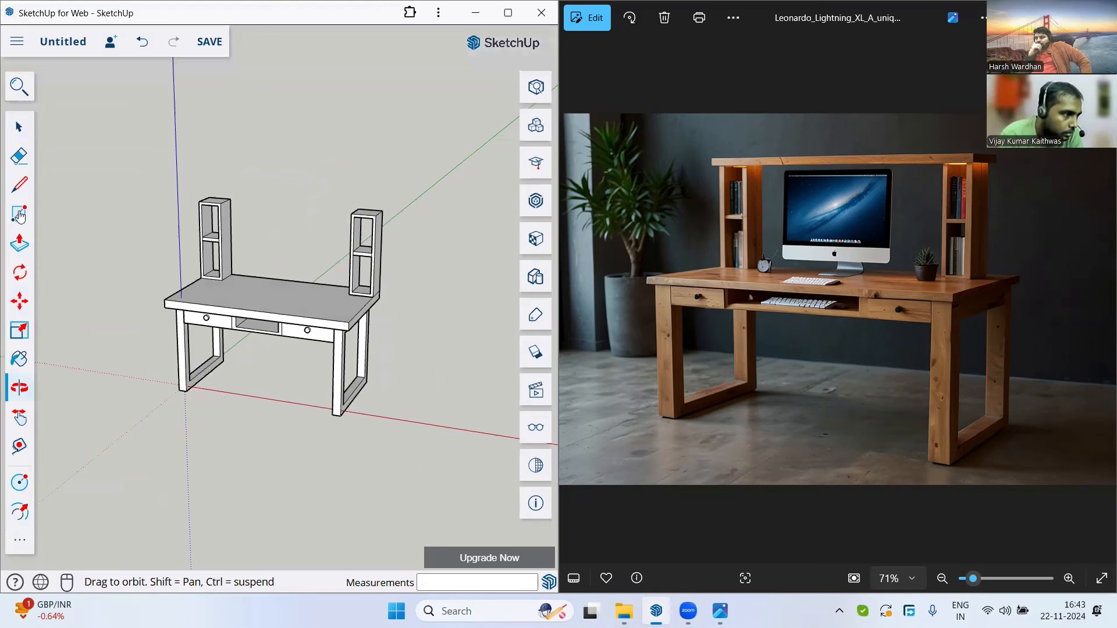
left_click(20, 216)
scroll(263, 163, "up", 3)
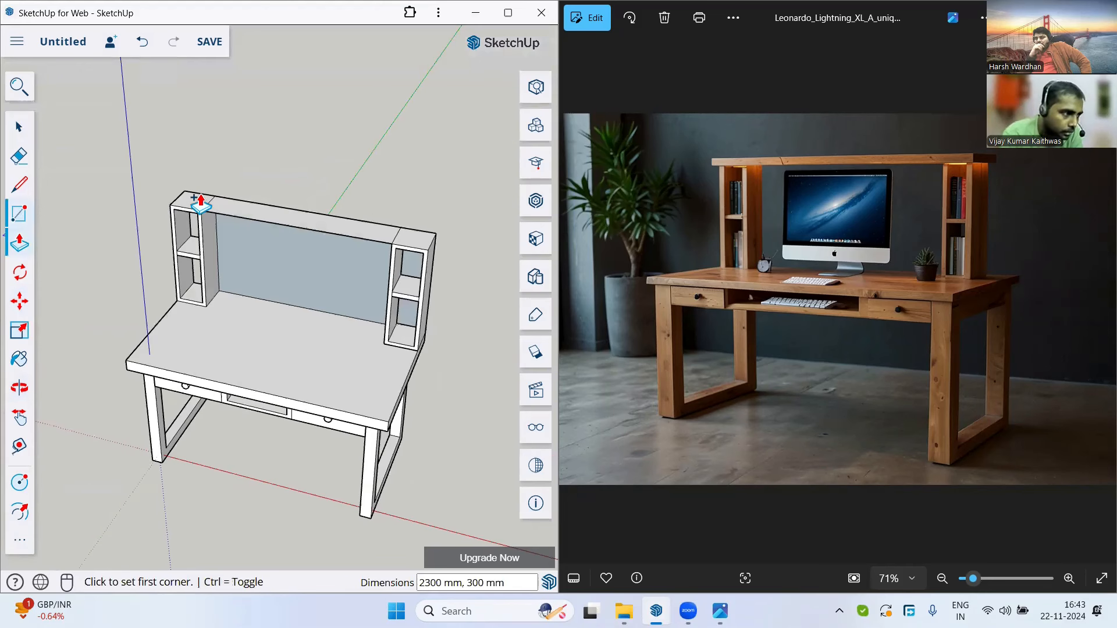
Extrude the tower tops and the connecting strip 50 mm upward to form a continuous top board.
scroll(200, 202, "up", 2)
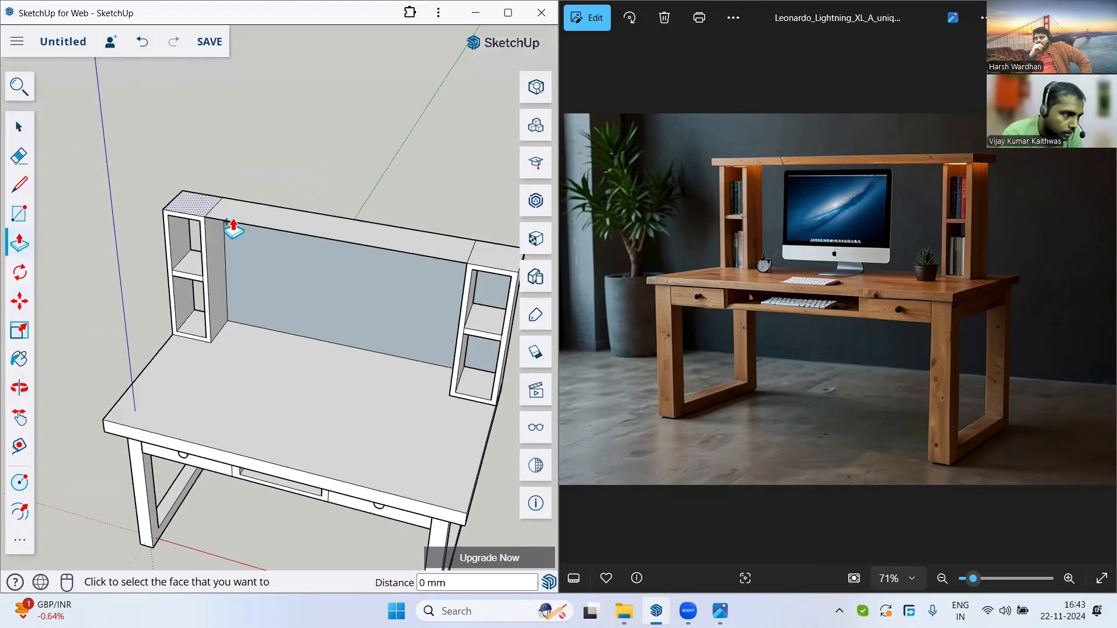
left_click(234, 229)
scroll(235, 229, "up", 2)
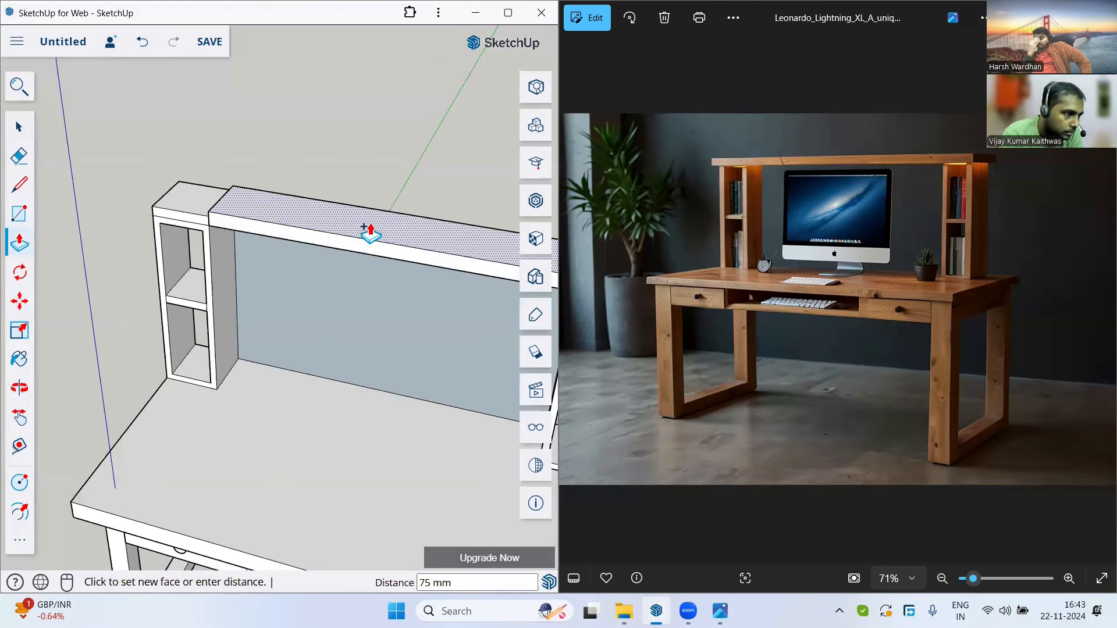
left_click(316, 214)
scroll(314, 241, "down", 2)
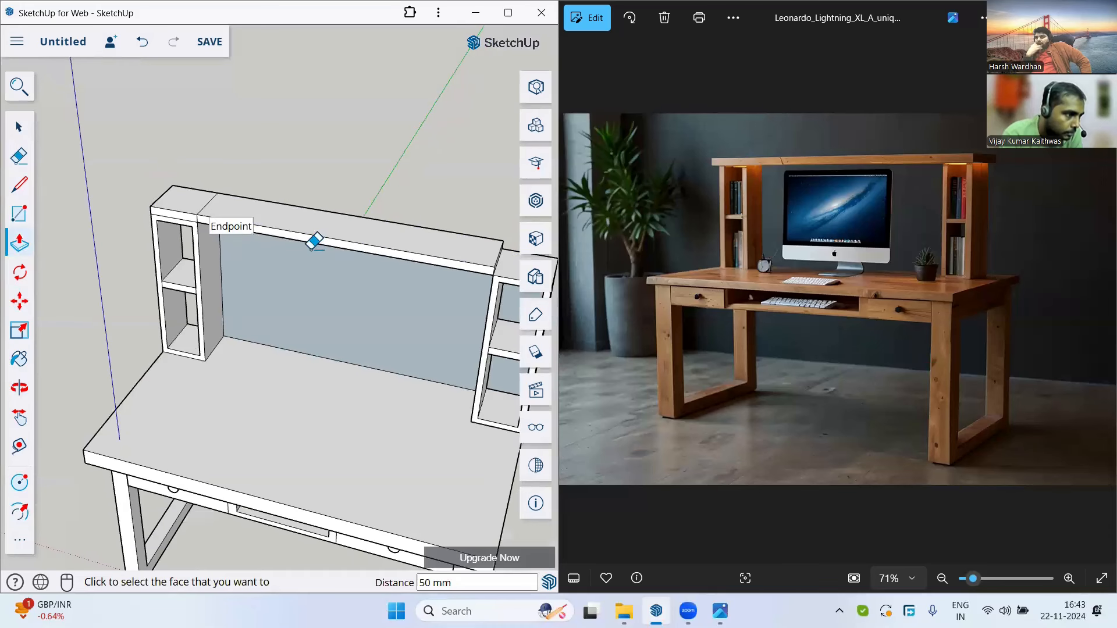
Erase the leftover seam lines on the top board where it meets the right tower.
key("e")
left_click_drag(311, 249, 296, 244)
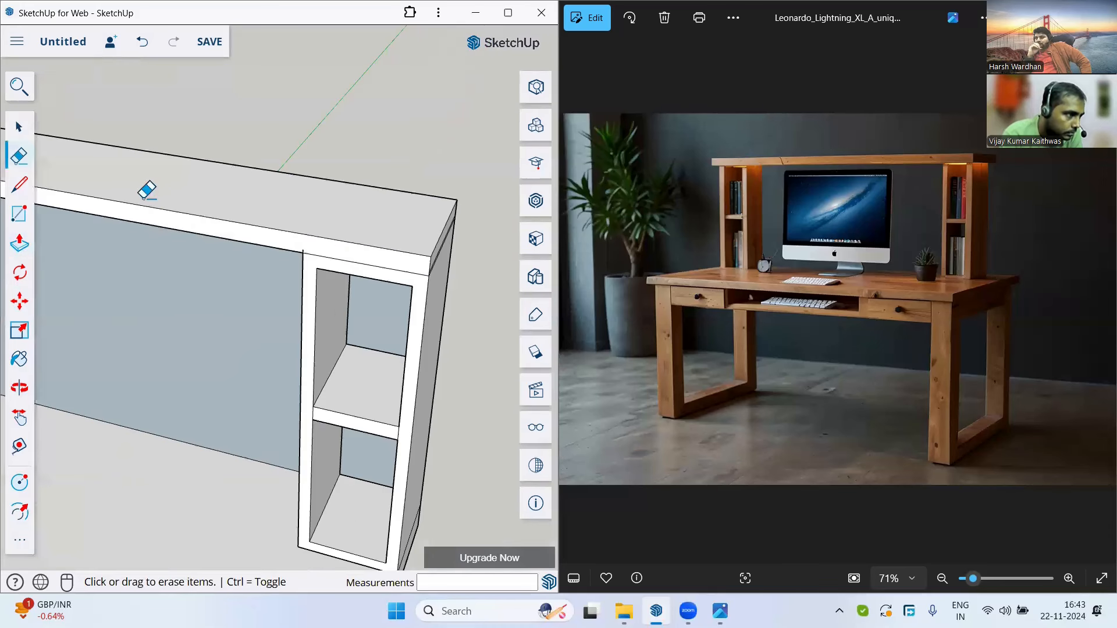
scroll(147, 188, "up", 3)
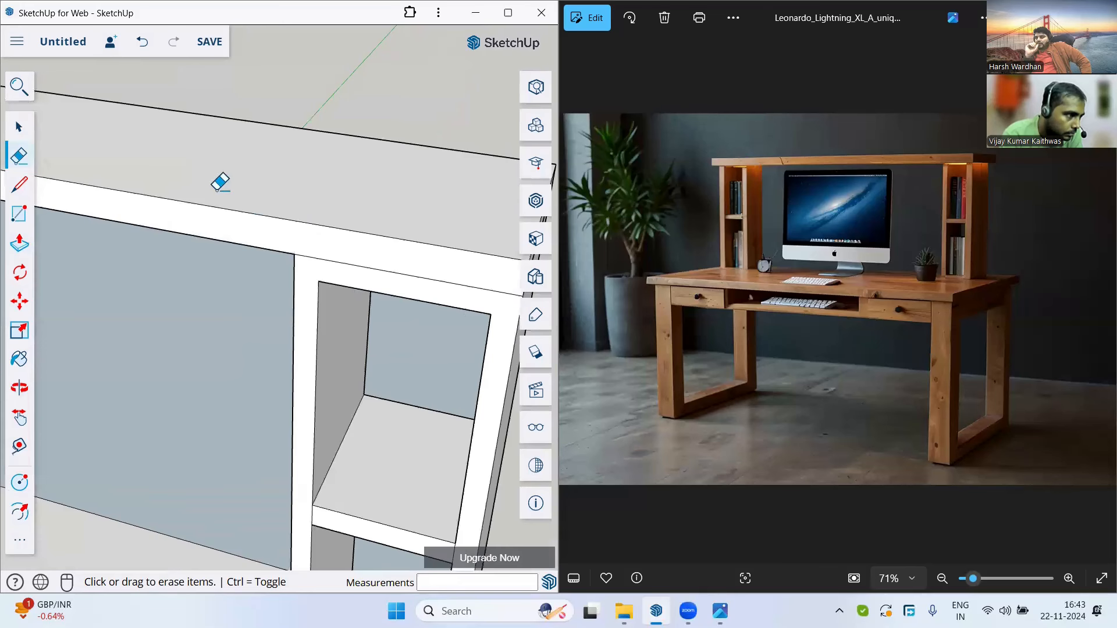
scroll(215, 186, "down", 3)
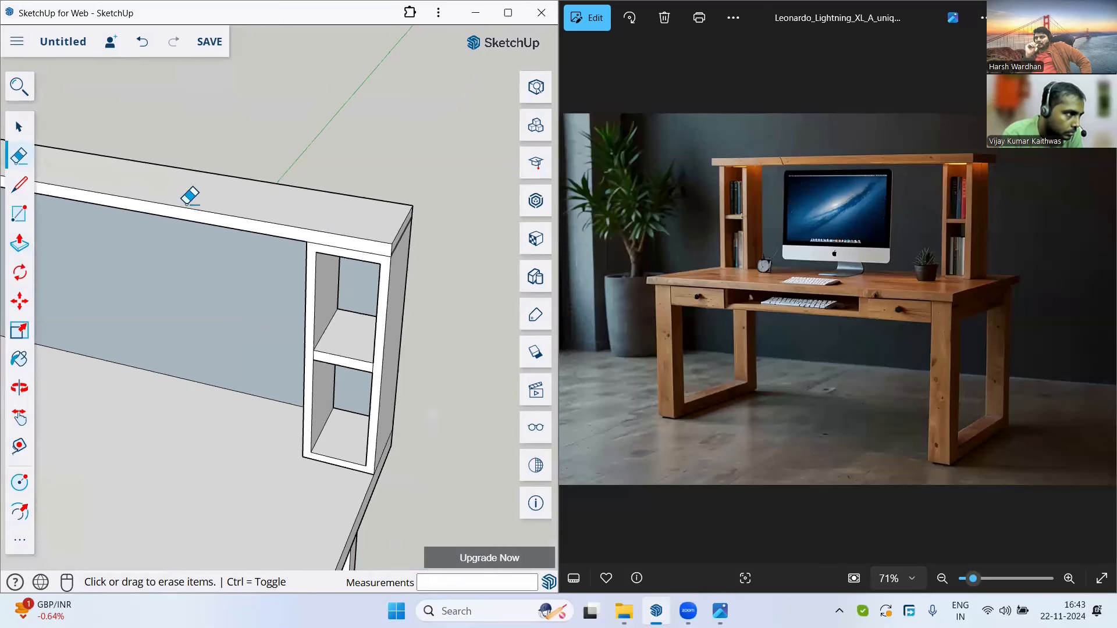
scroll(186, 204, "down", 5)
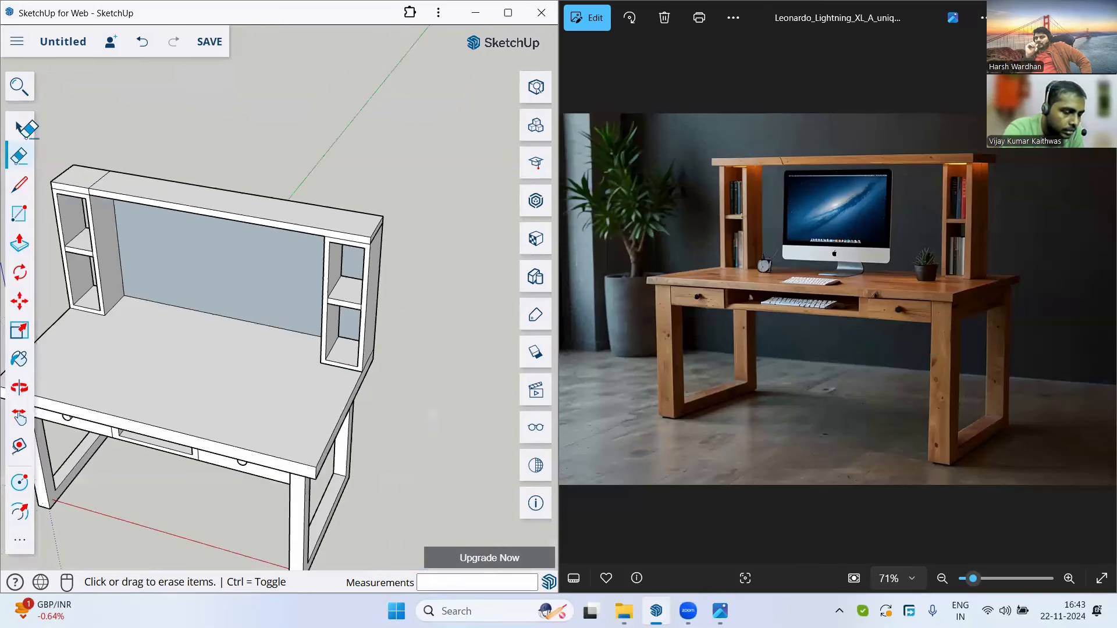
Delete the unwanted back face between the two towers to leave the space under the top board open.
left_click(24, 133)
scroll(272, 271, "down", 2)
left_click(272, 271)
key("Delete")
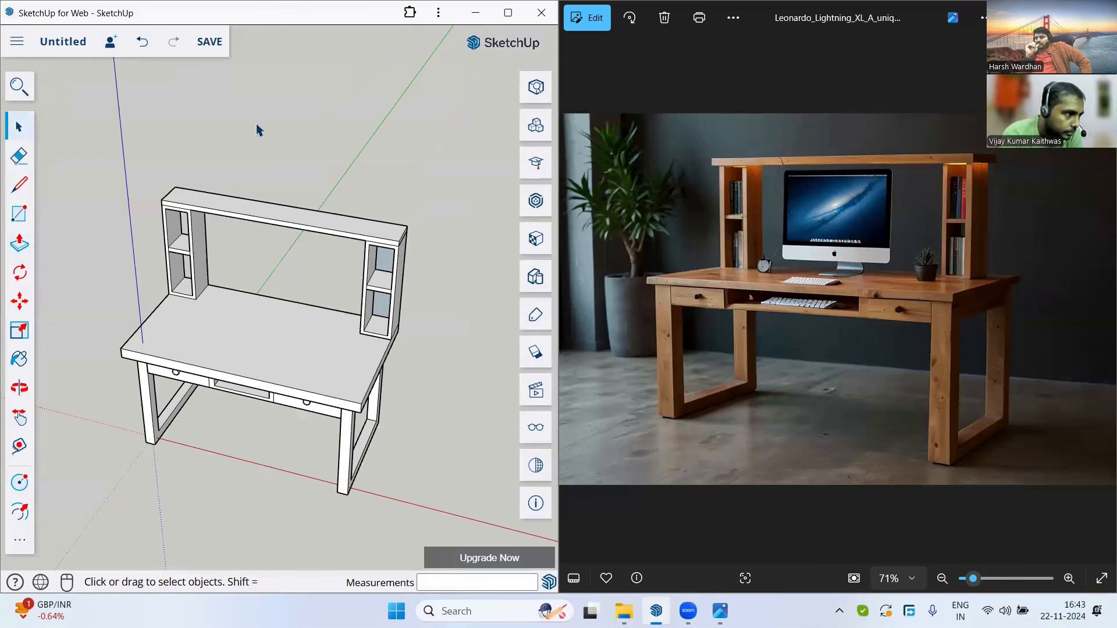
Pull the top board's front face slightly forward to overhang the towers, and check its right end.
middle_click_drag(344, 173, 343, 173)
left_click_drag(343, 174, 247, 200)
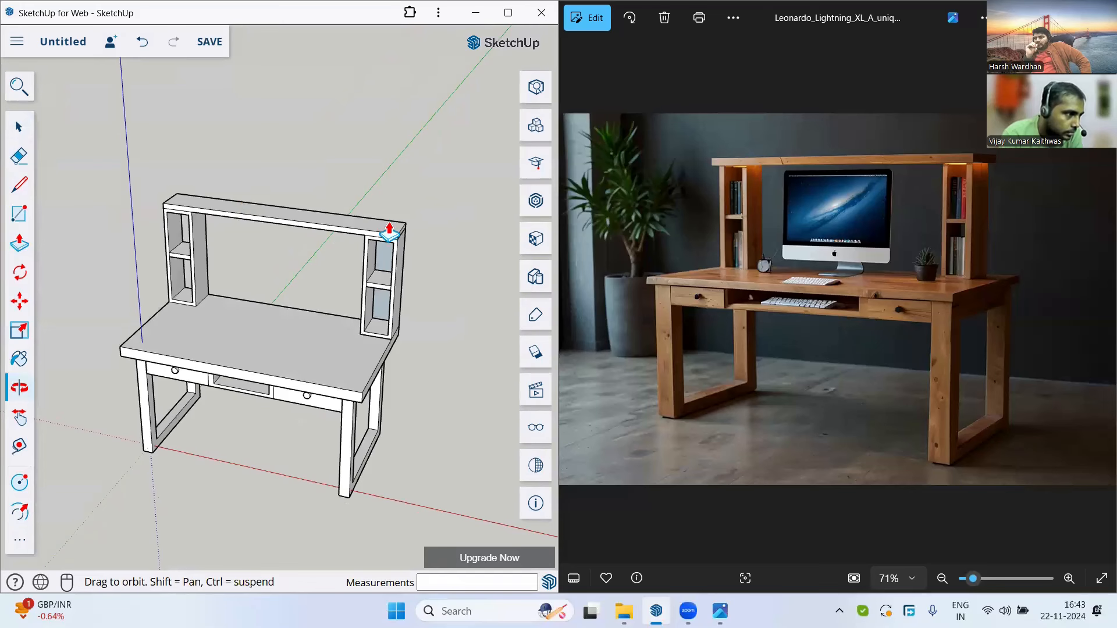
left_click_drag(389, 231, 349, 249)
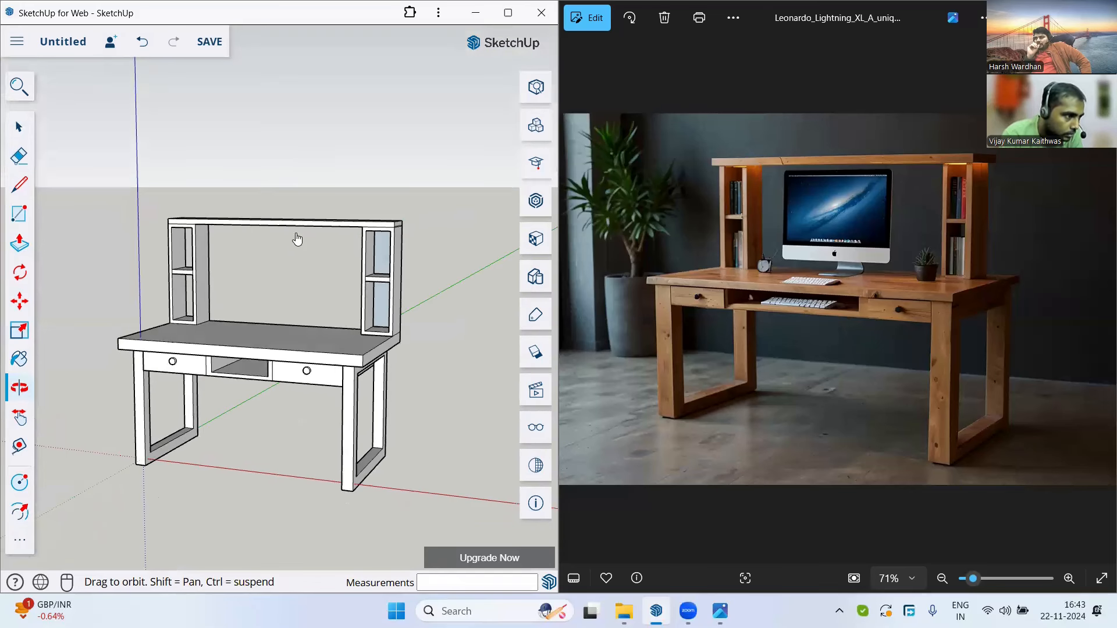
scroll(295, 277, "up", 5)
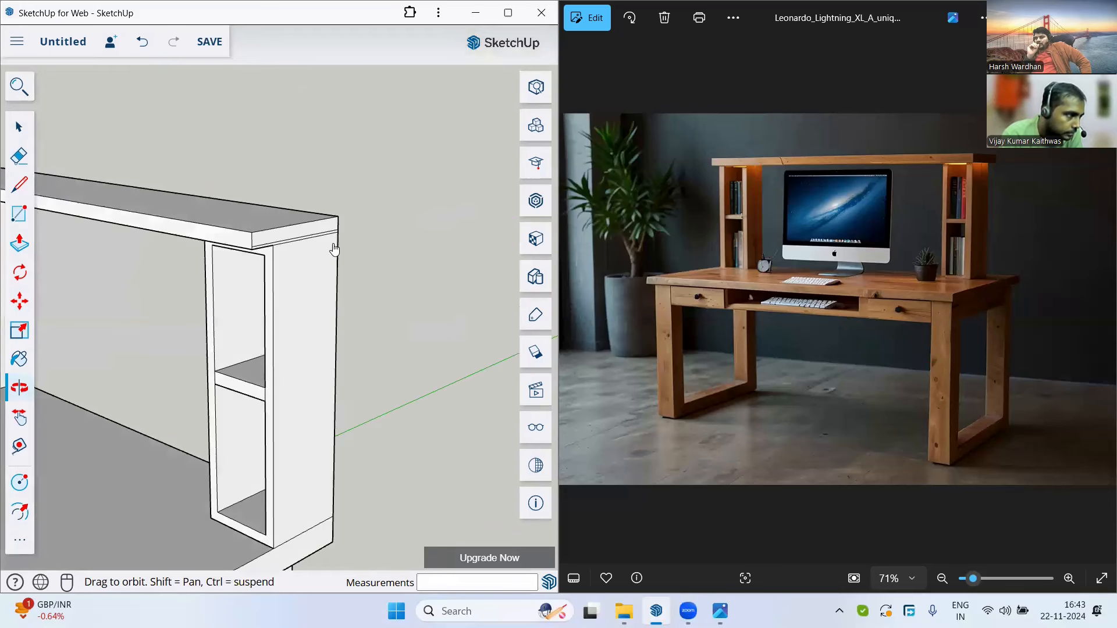
Erase the leftover seam lines between the top board's end faces and the side towers.
key("e")
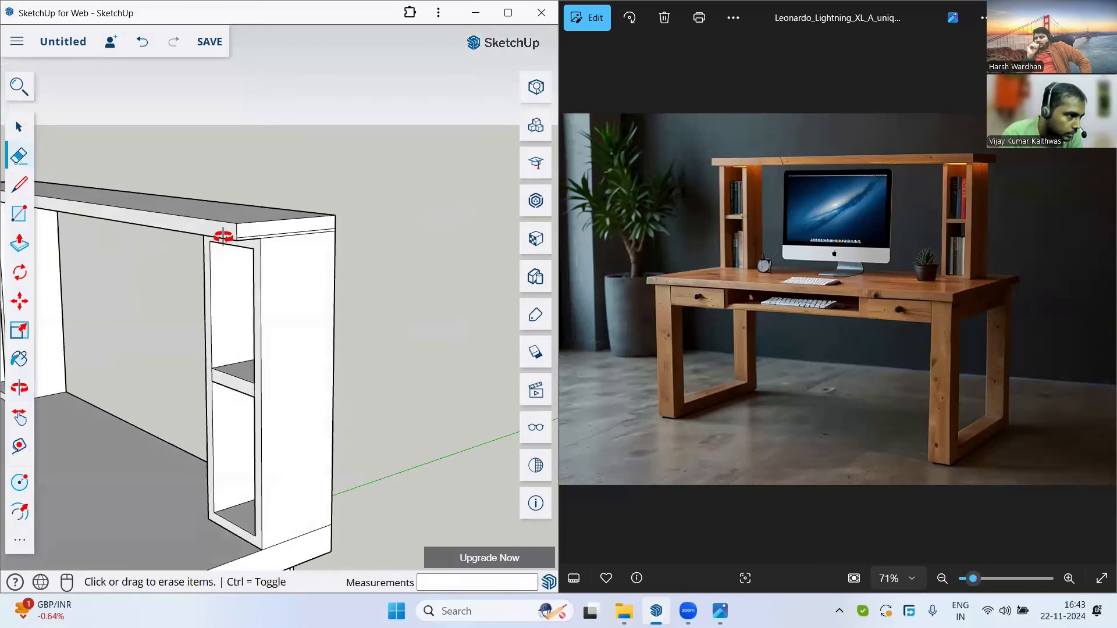
middle_click_drag(225, 232, 232, 227)
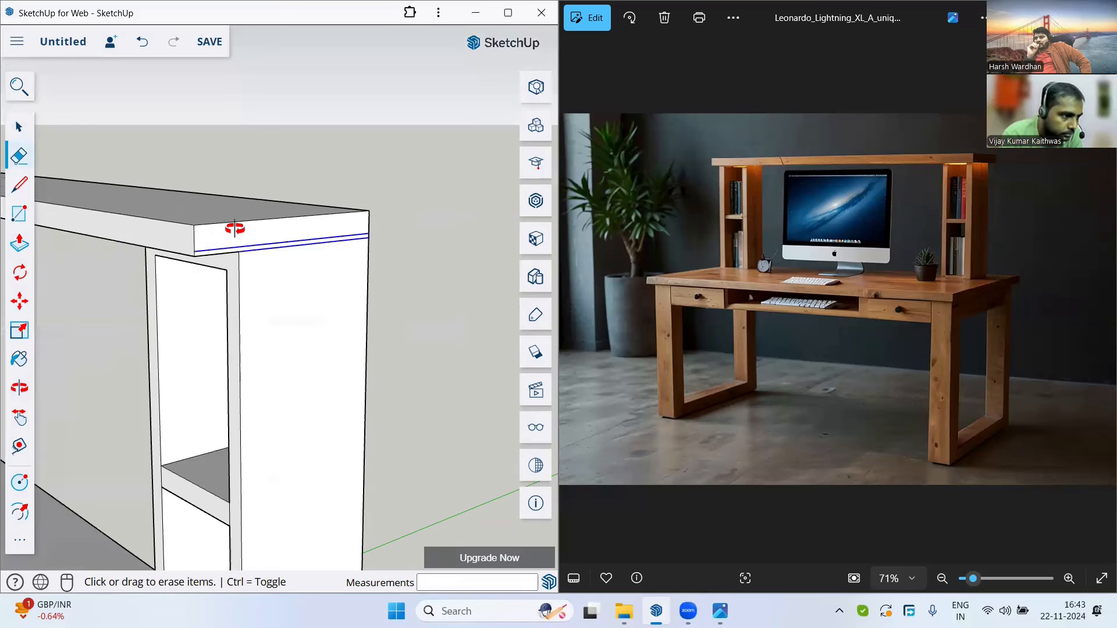
scroll(244, 228, "down", 5)
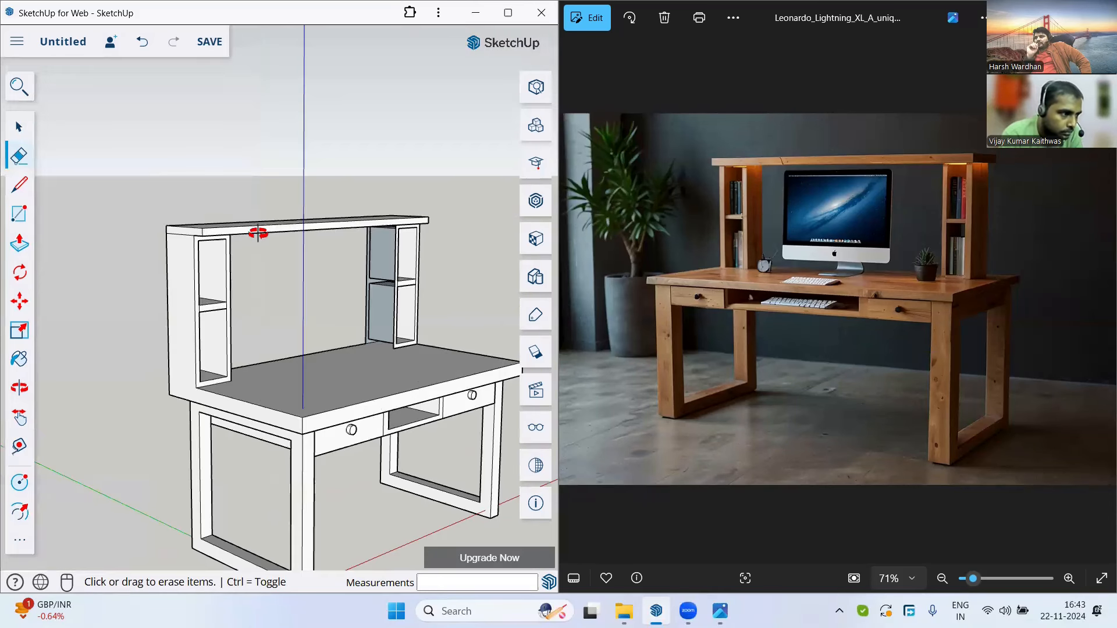
scroll(88, 232, "up", 1)
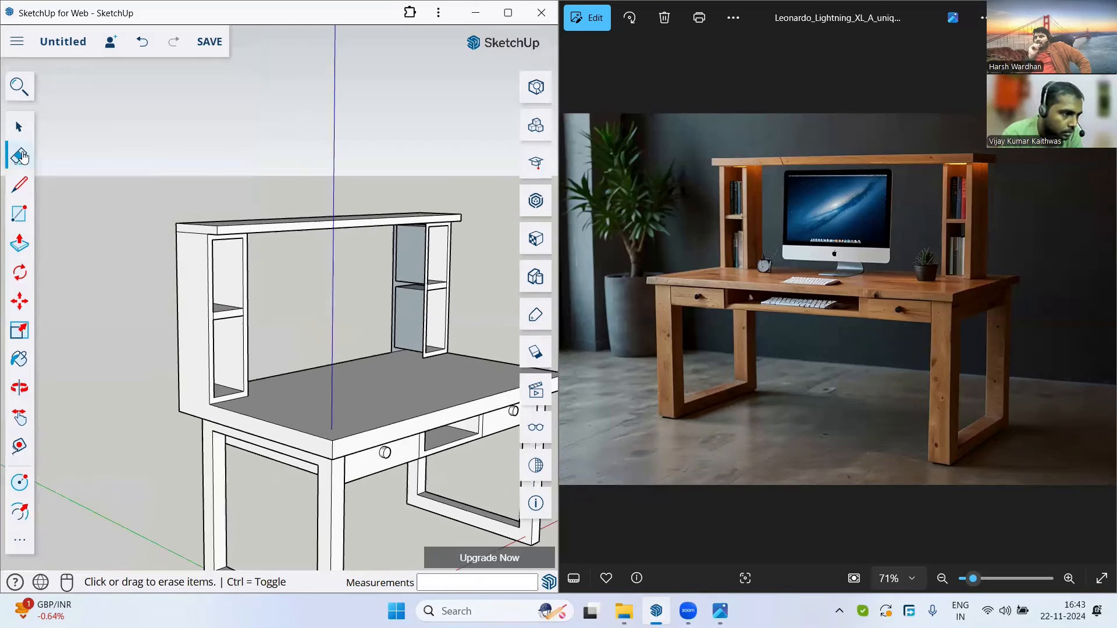
middle_click_drag(284, 138, 300, 168)
key("space")
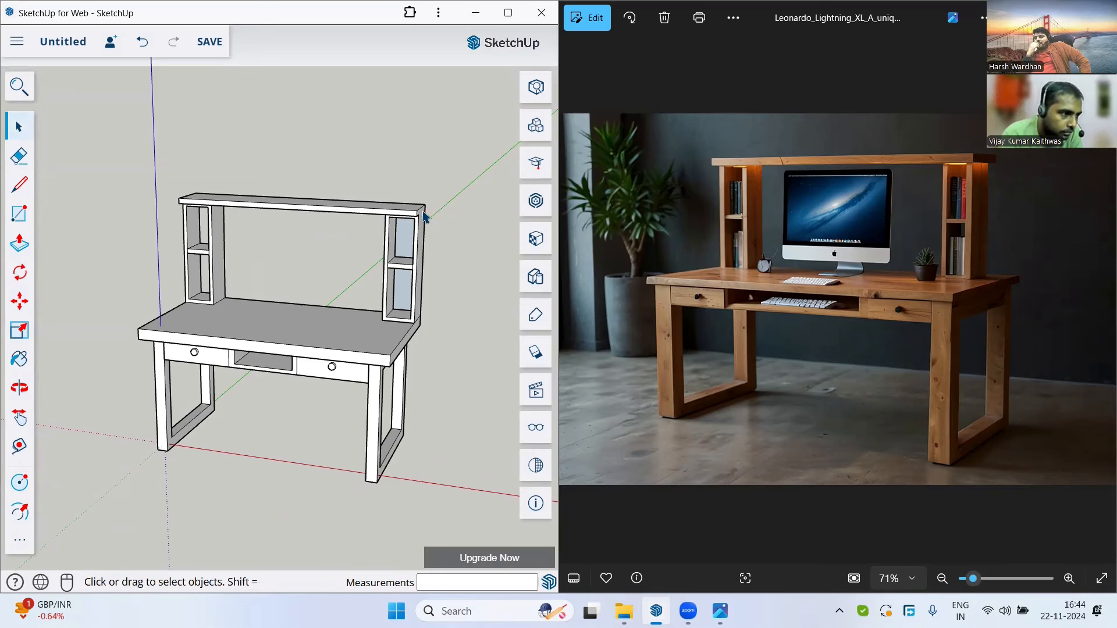
Pull the top board's right end face outward to overhang the right tower.
scroll(424, 217, "up", 3)
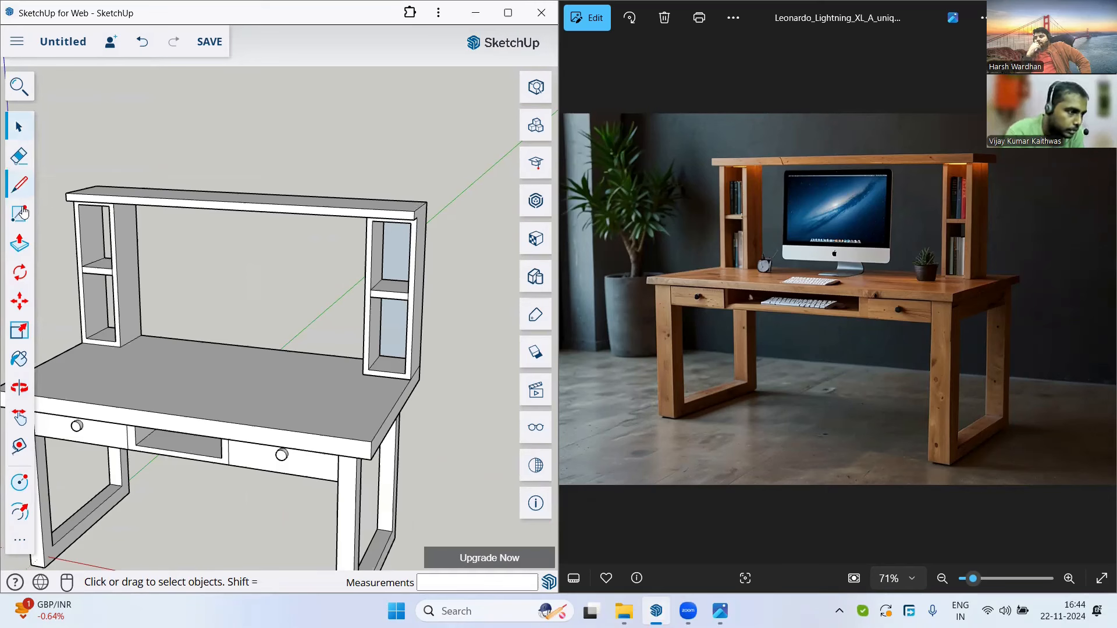
middle_click_drag(362, 217, 347, 236)
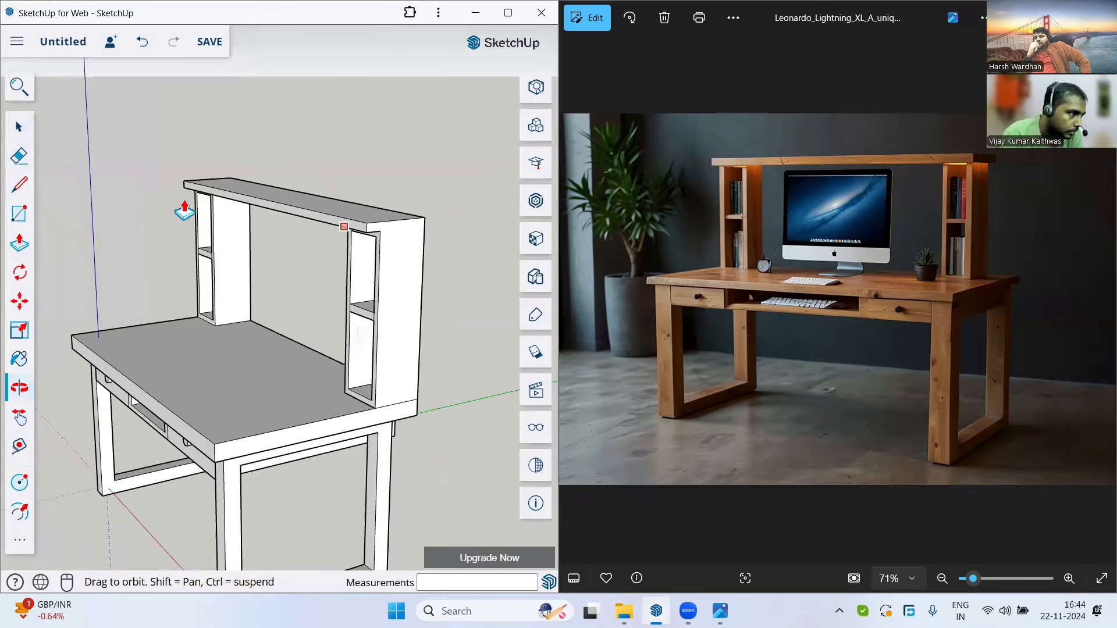
scroll(401, 225, "up", 3)
left_click(402, 226)
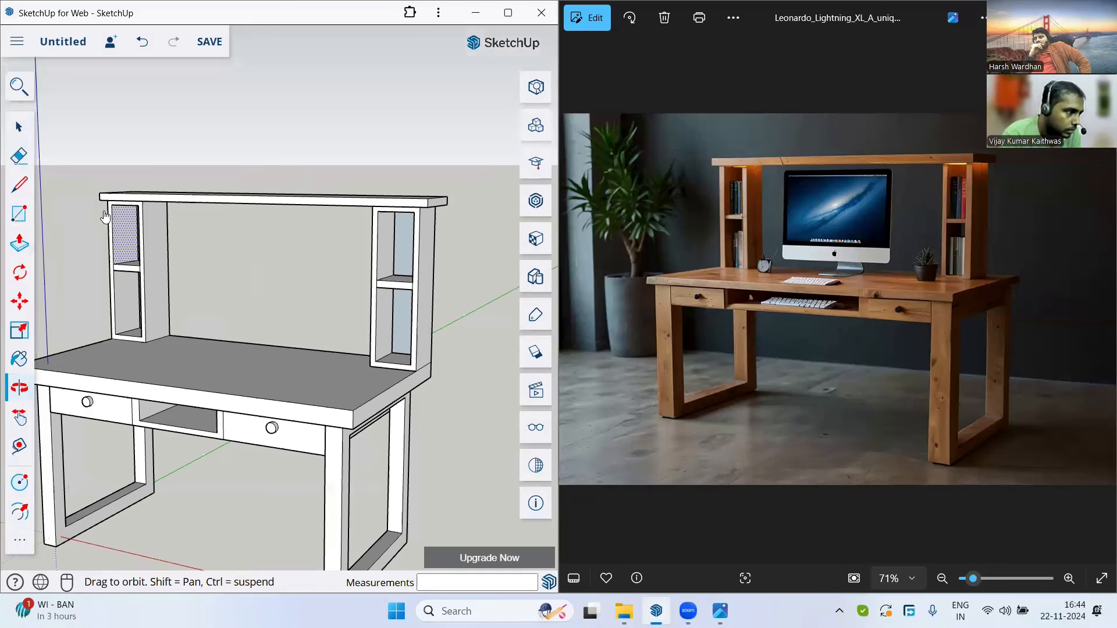
Extend the top board's left end face 75 mm outward past the left tower.
middle_click_drag(105, 217, 88, 217)
key("p")
double_click(90, 210)
key("ctrl+z")
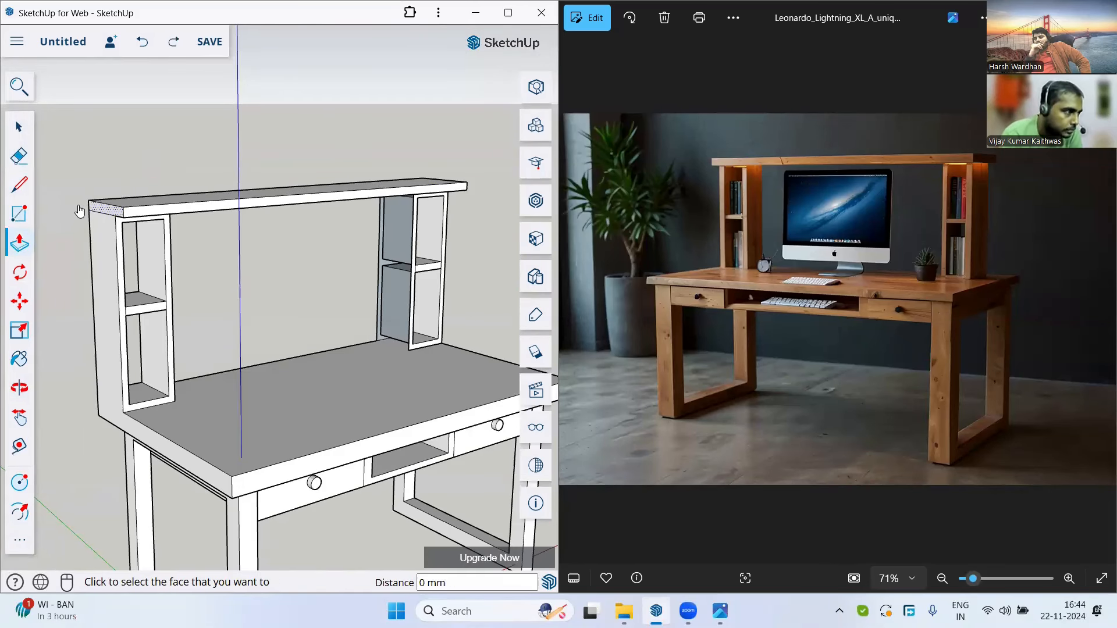
left_click(90, 210)
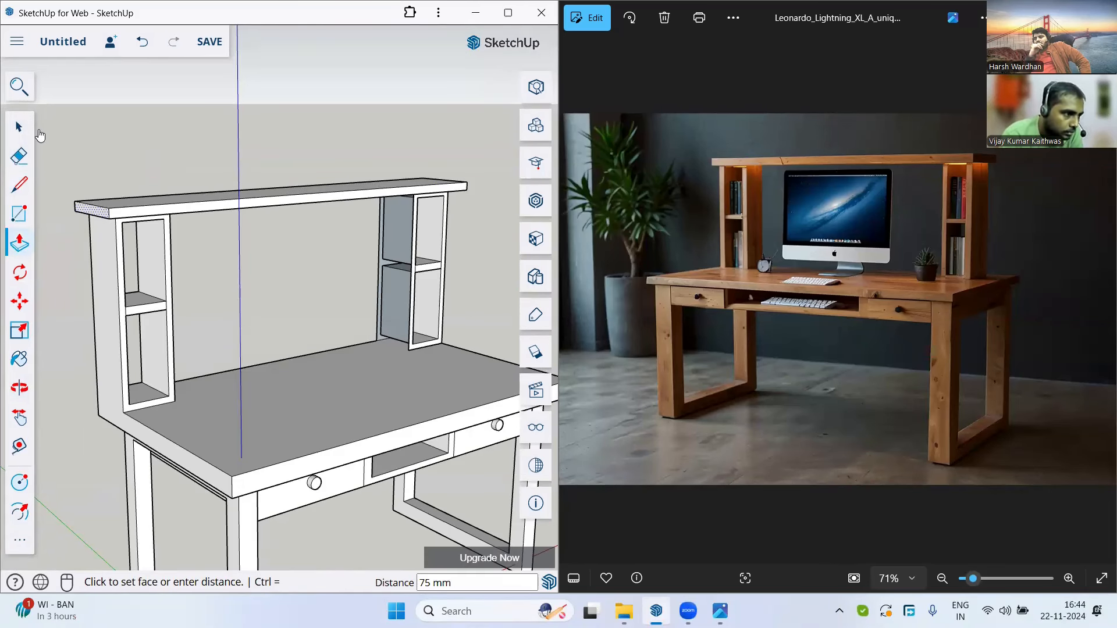
left_click(23, 128)
Try to close the open inner side of the right tower by tracing its rear vertical edge and its shelf edge.
scroll(417, 174, "down", 3)
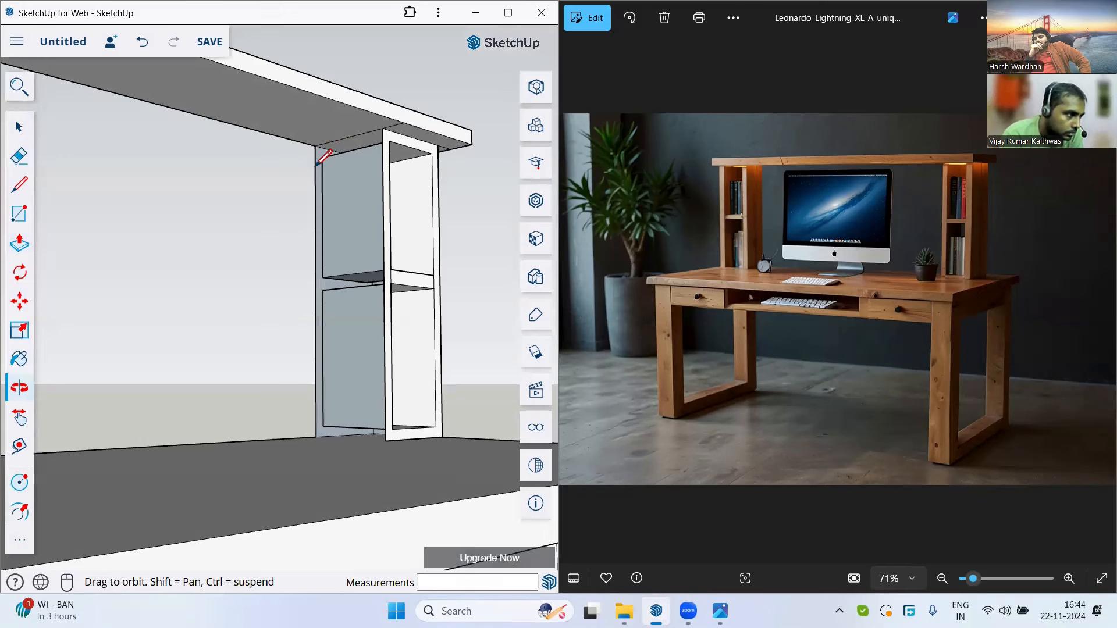
middle_click_drag(317, 408, 317, 425)
key("space")
left_click(15, 185)
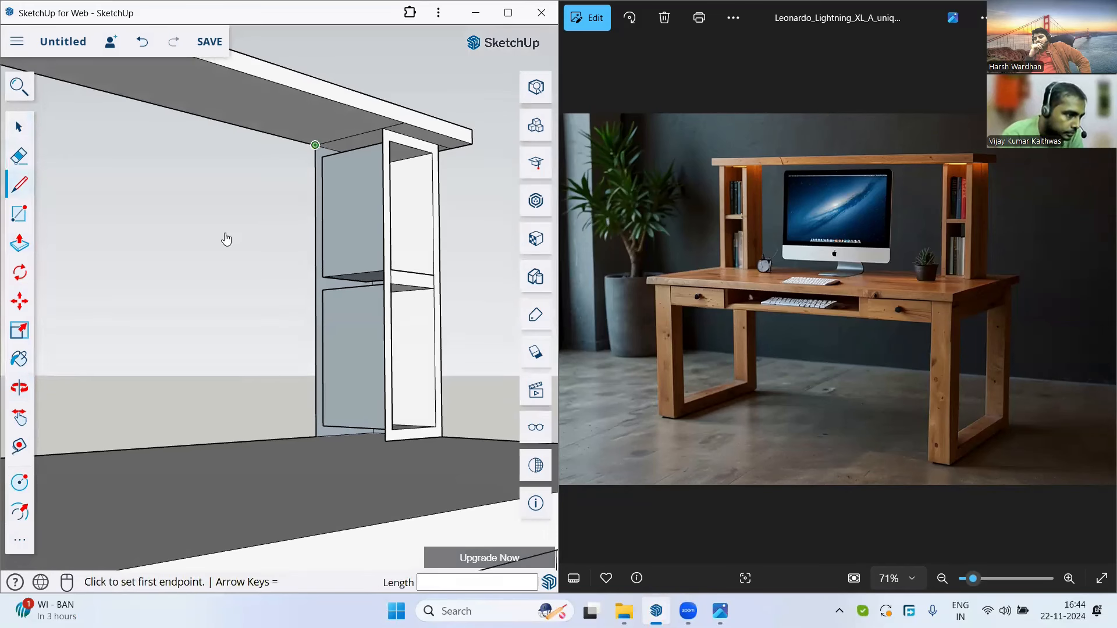
left_click(314, 145)
left_click(315, 435)
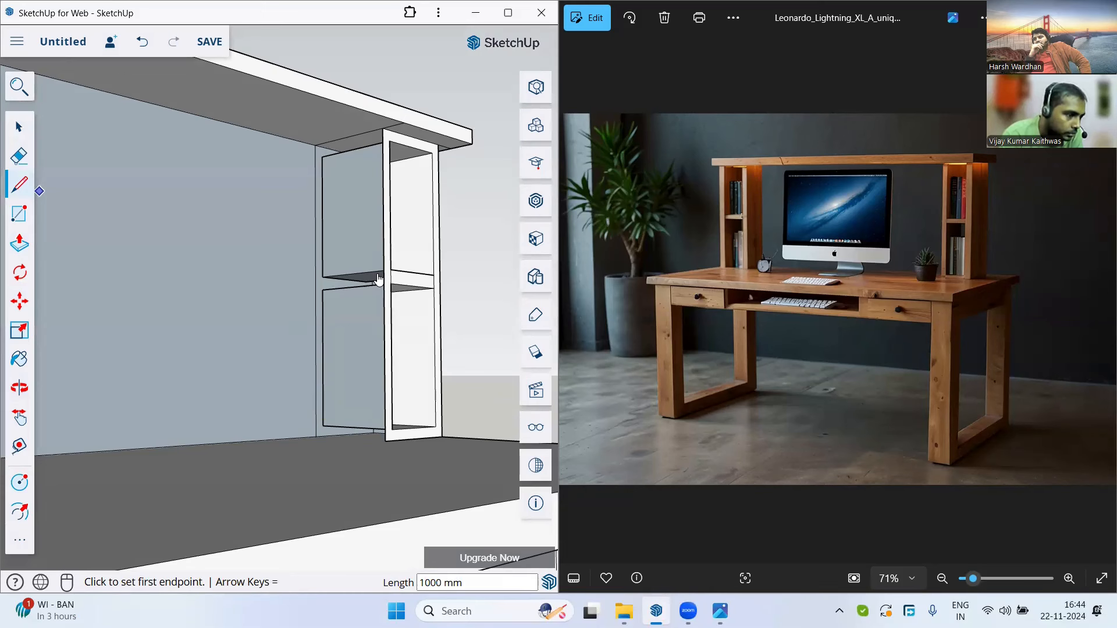
key("ctrl+z")
left_click(382, 271)
left_click(322, 277)
key("ctrl+z")
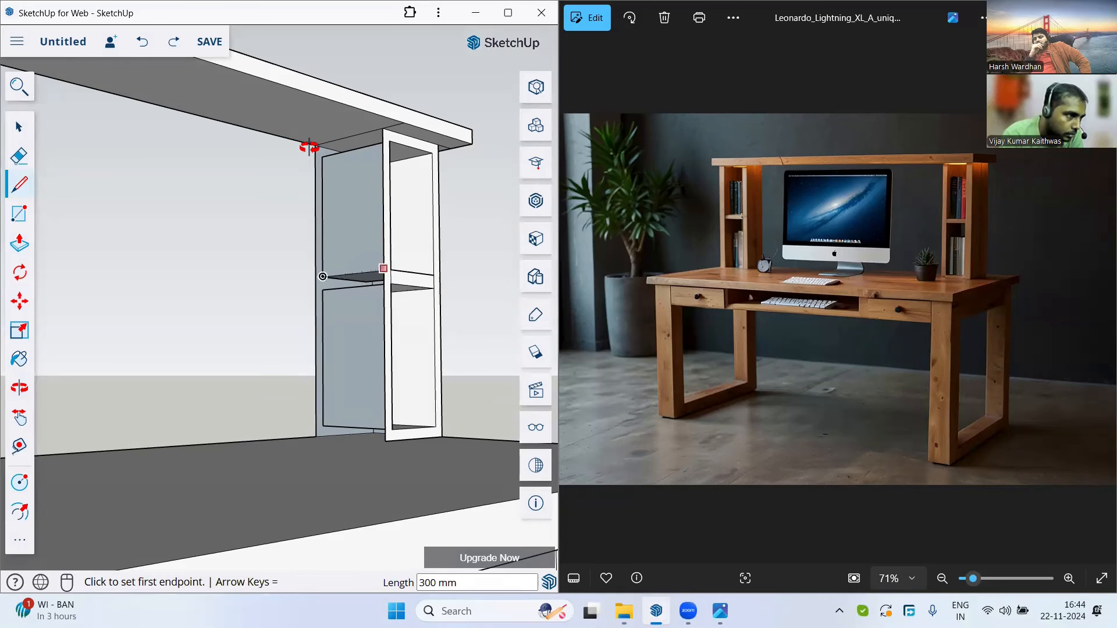
Close the open inner side of the right tower with a full-height face.
mouse_move(320, 277)
middle_mouse_down()
mouse_move(287, 146)
mouse_move(504, 295)
middle_mouse_up()
mouse_move(401, 330)
middle_mouse_down()
mouse_move(6, 119)
mouse_move(239, 173)
mouse_move(288, 123)
middle_mouse_up()
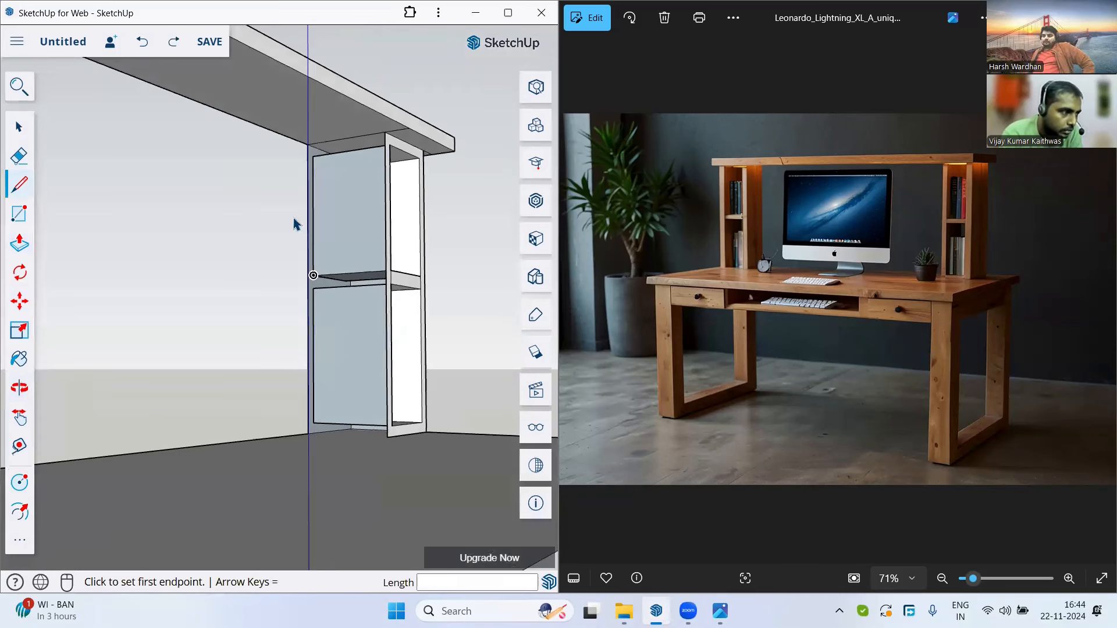
key("ctrl+y")
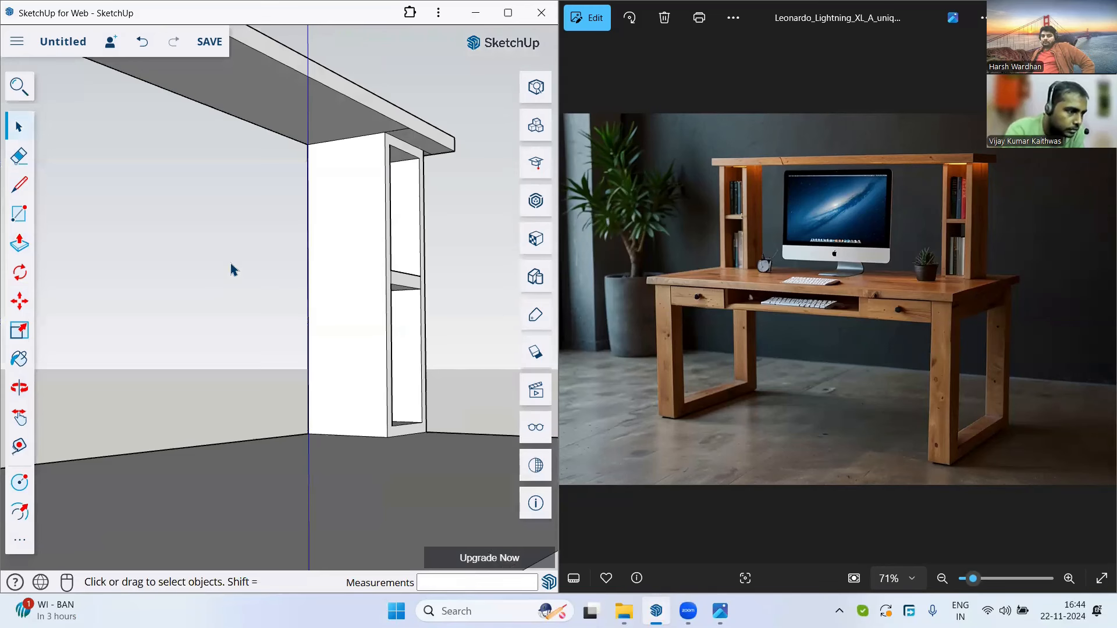
Delete the back faces of the right tower's two compartments to leave them open through to the rear.
scroll(233, 270, "down", 5)
middle_click_drag(233, 270, 380, 172)
scroll(380, 173, "down", 3)
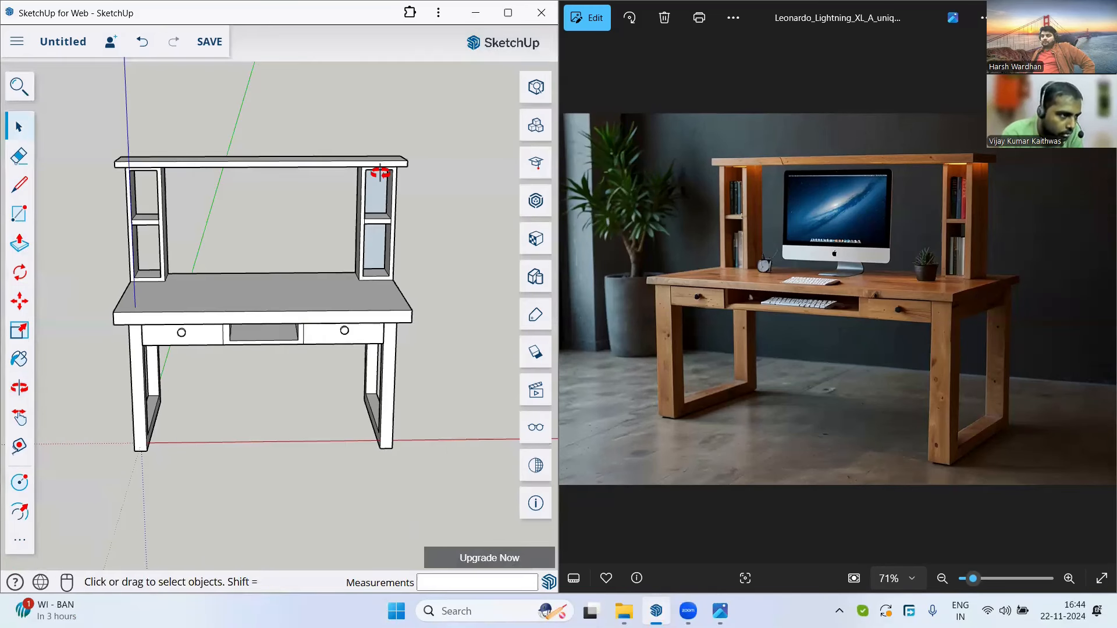
middle_click_drag(380, 173, 331, 107)
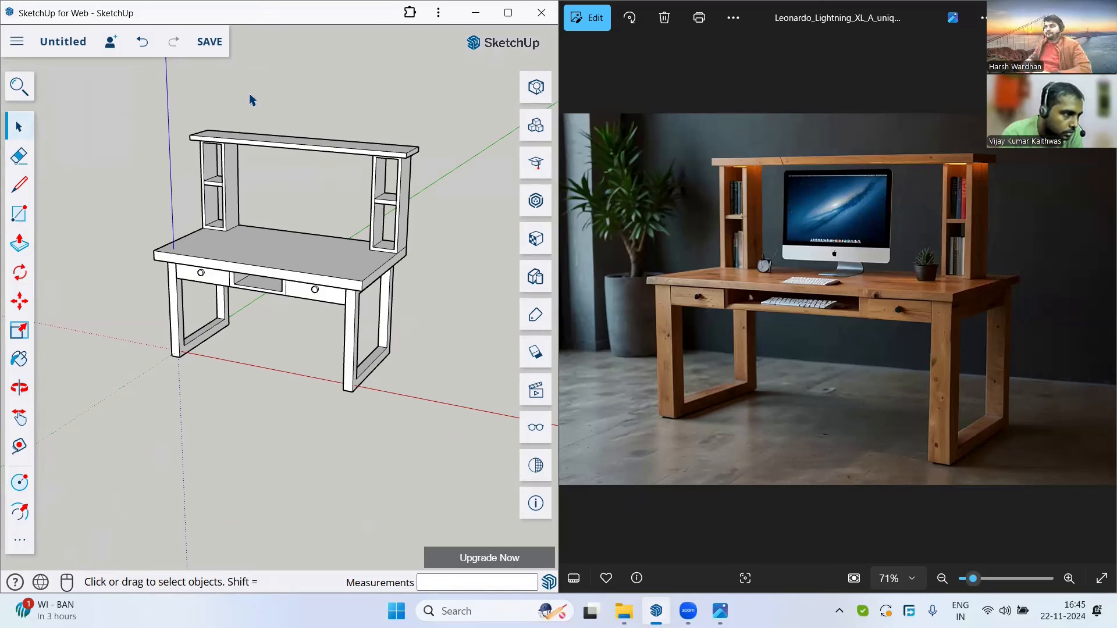
scroll(303, 157, "down", 3)
scroll(303, 157, "up", 3)
Maximize the modeling window and paint the entire desk with the Wood Floor Light material.
left_click_drag(162, 126, 375, 108)
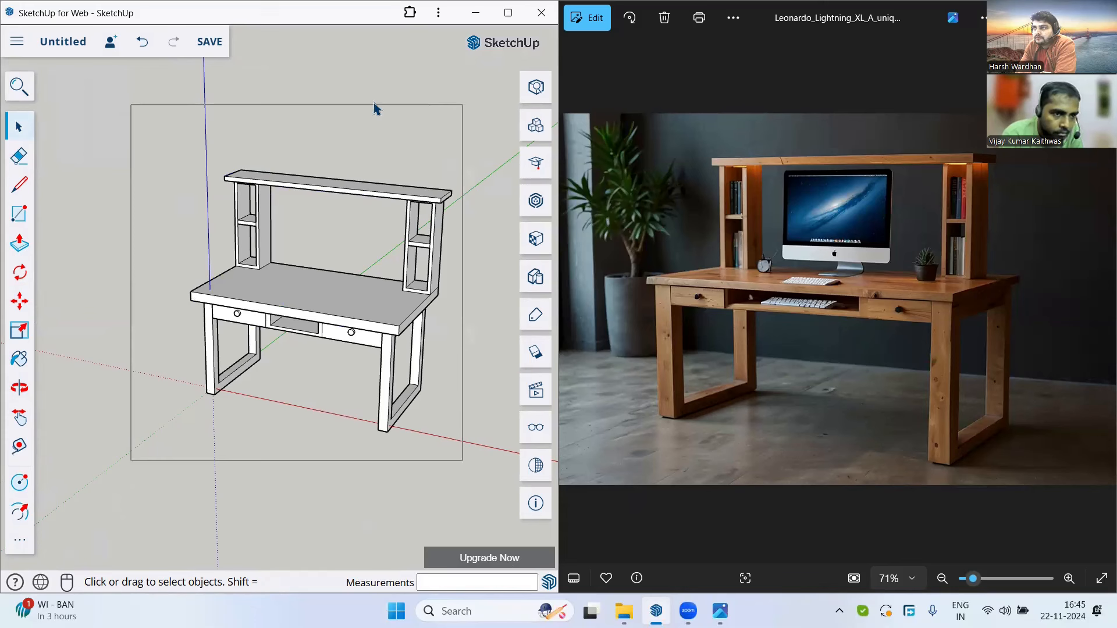
left_click(376, 108)
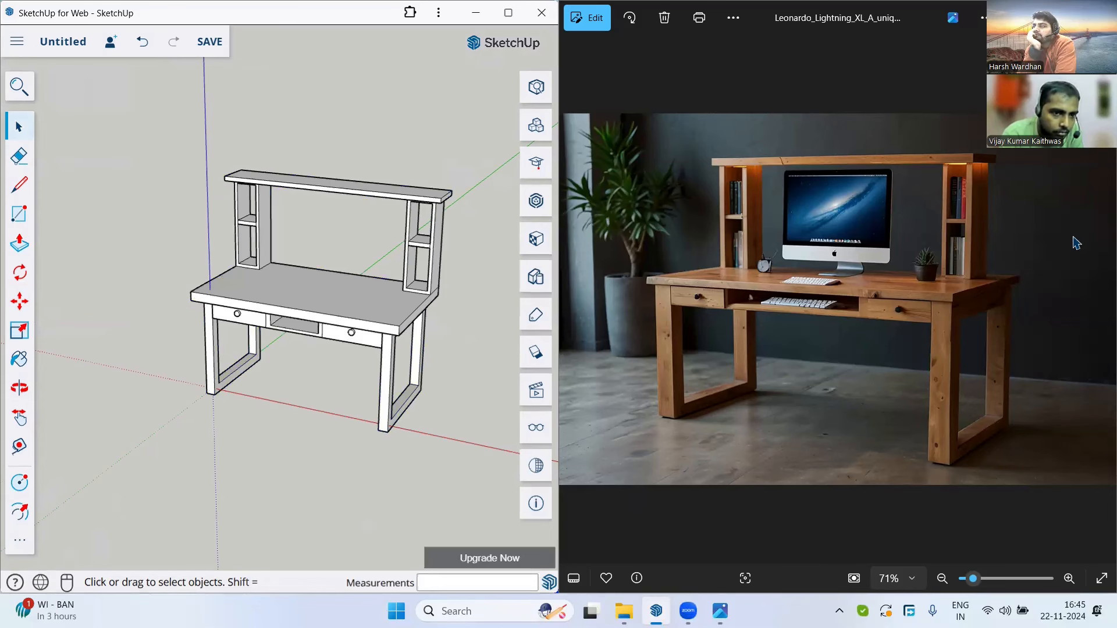
key("super+Right")
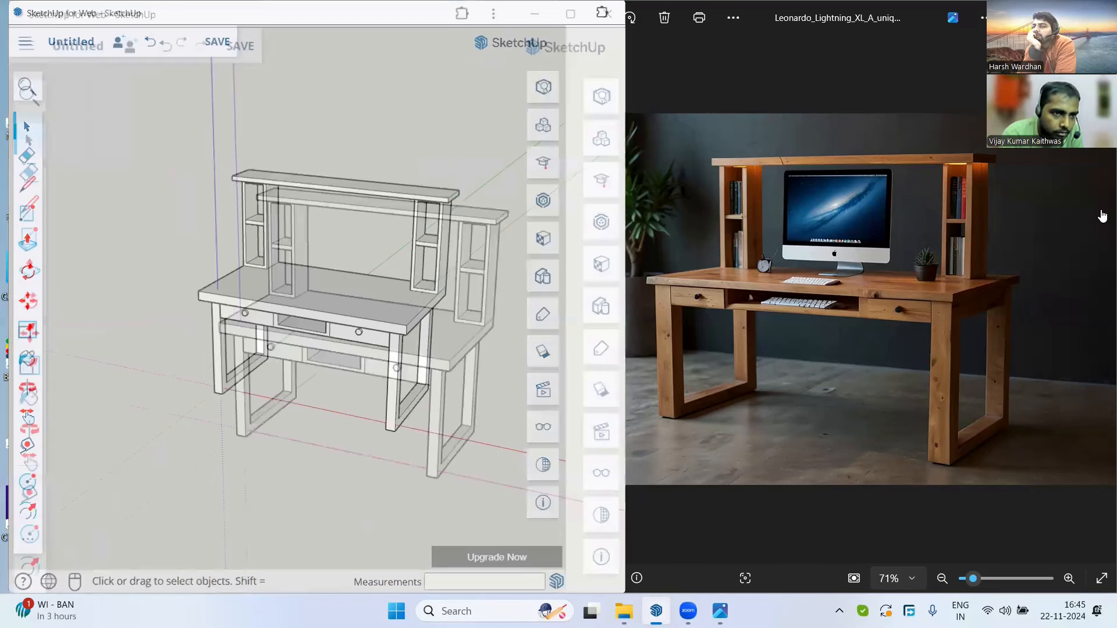
key("super+Up")
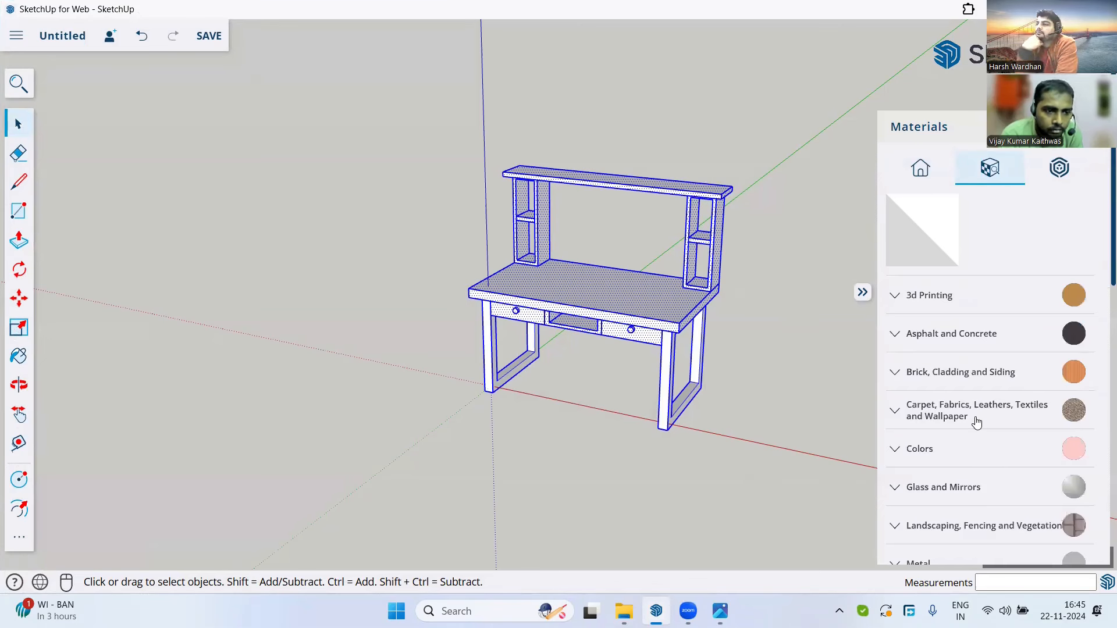
scroll(974, 425, "down", 5)
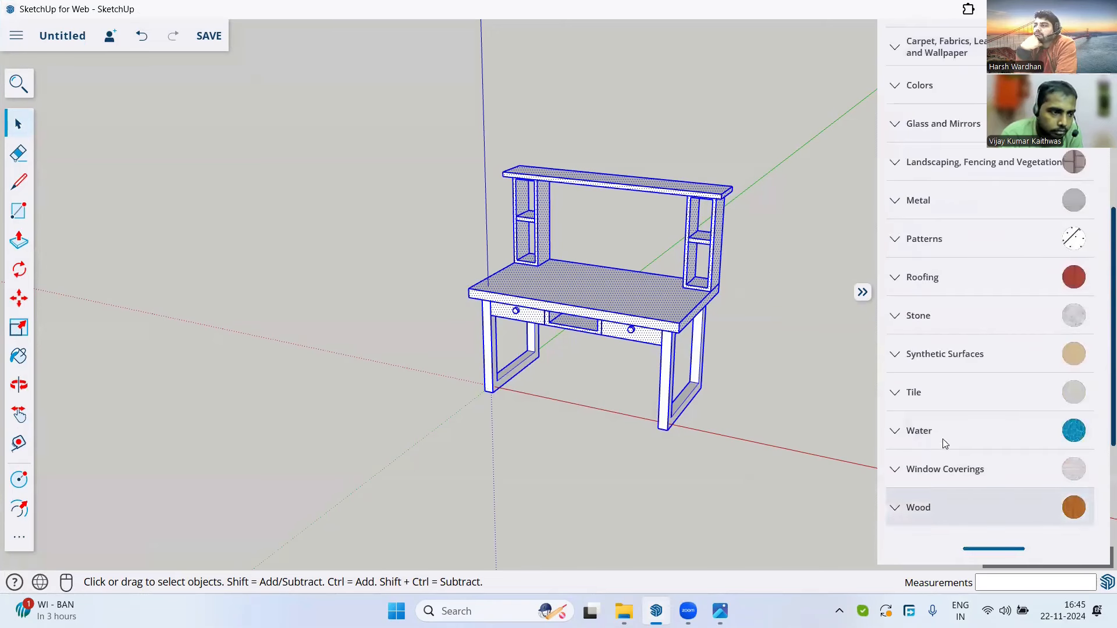
left_click(924, 506)
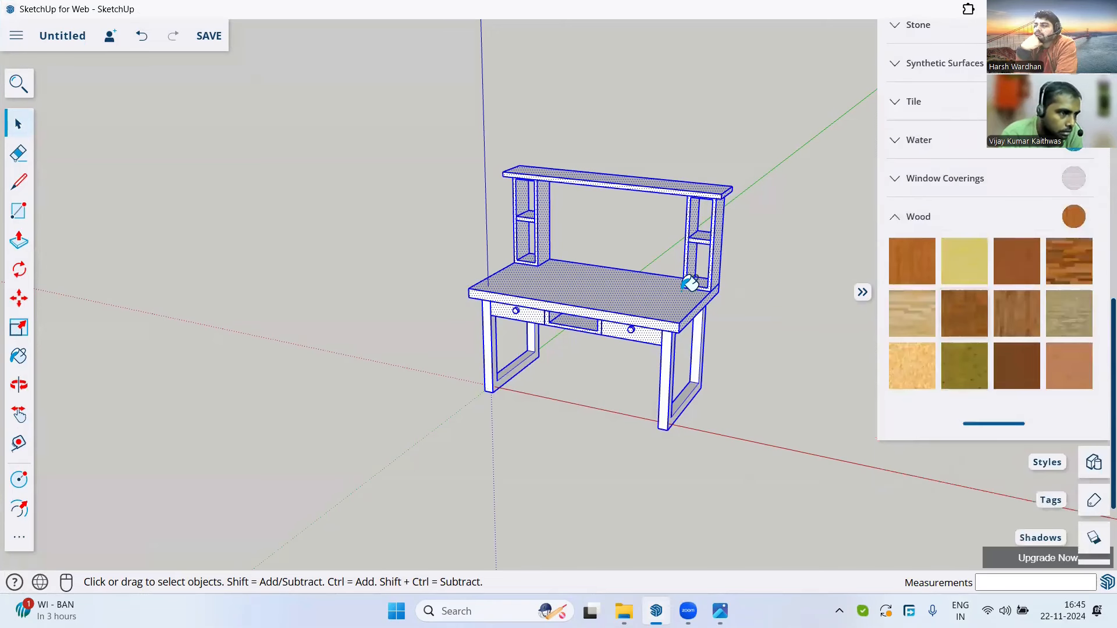
left_click(912, 314)
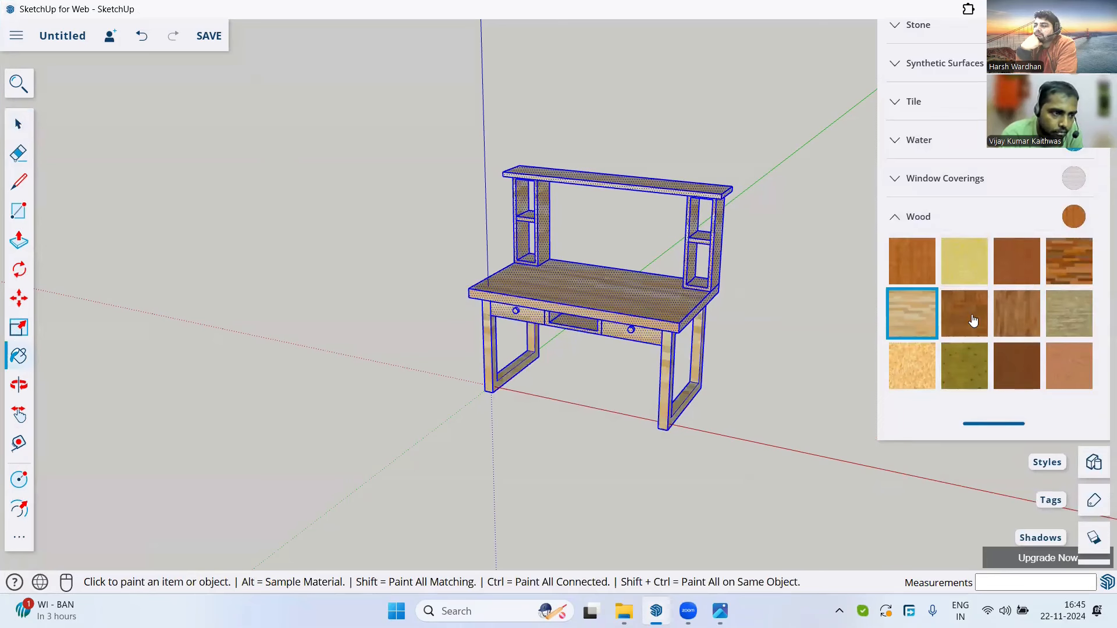
key("space")
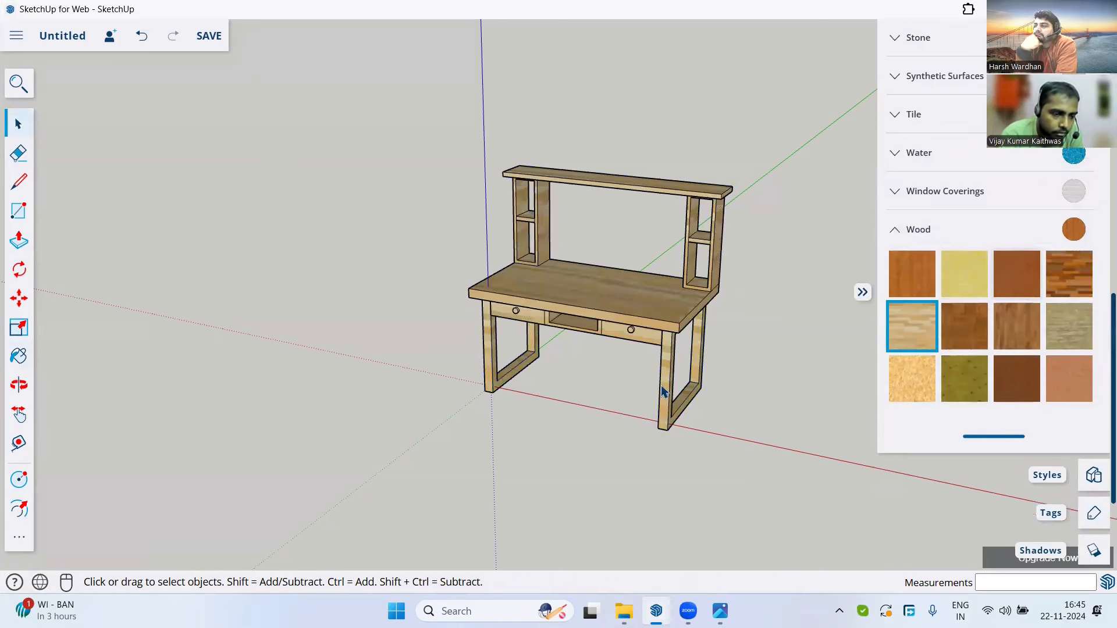
Paint both leg frames with the plain dark brown material from the Wood collection.
scroll(924, 389, "up", 1)
scroll(924, 389, "up", 10)
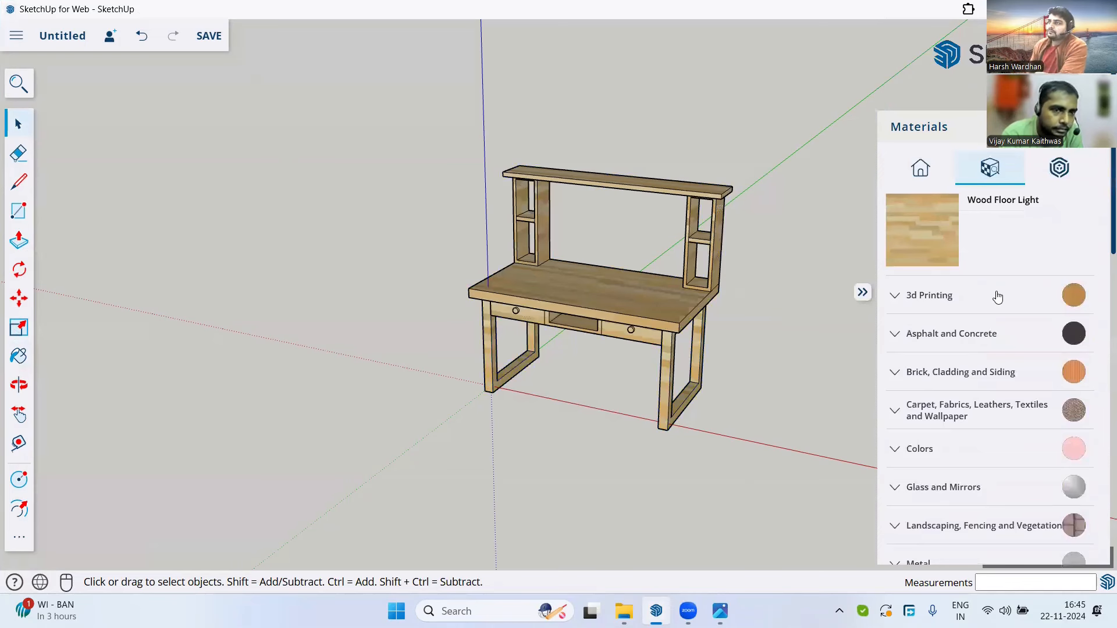
scroll(997, 295, "down", 2)
scroll(997, 291, "down", 4)
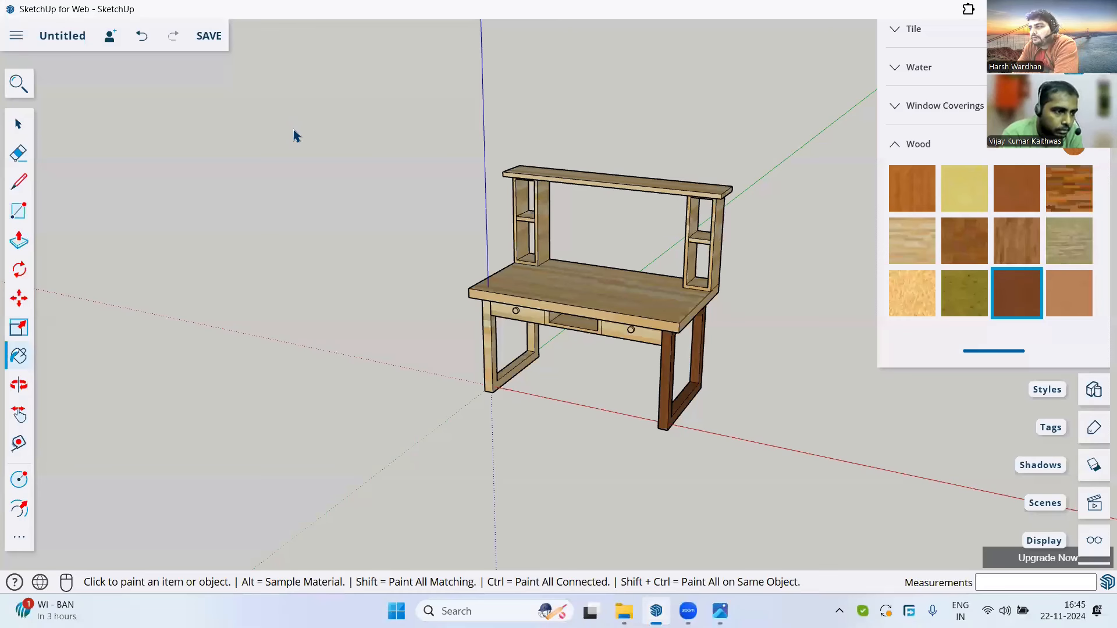
left_click(493, 355)
key("space")
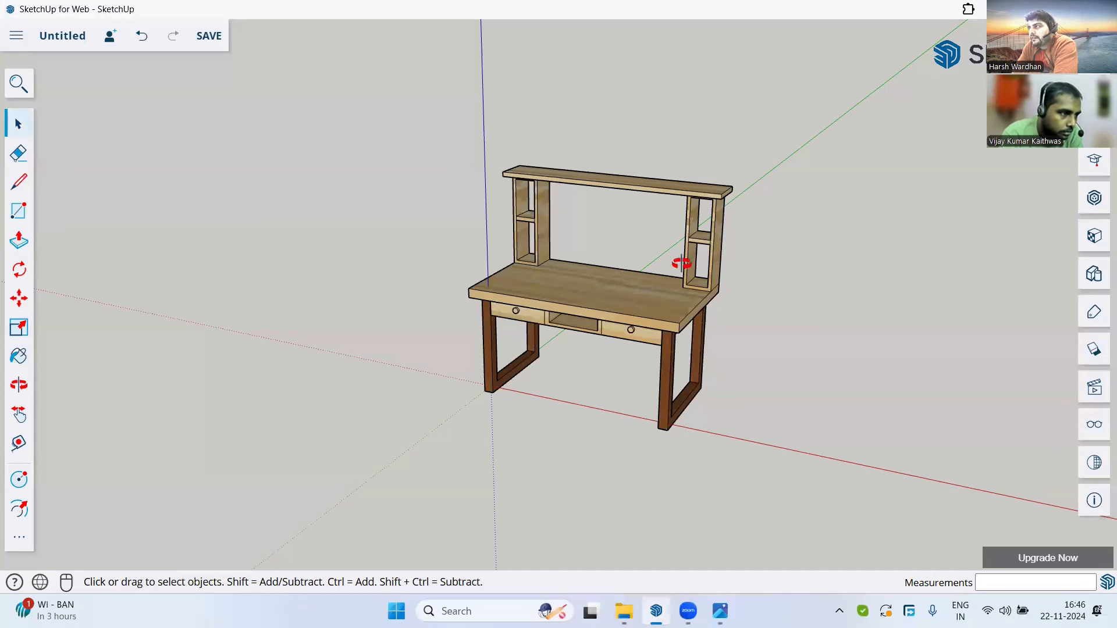
Try to cover the open back frame of the right tower with a rectangle.
scroll(581, 258, "down", 2)
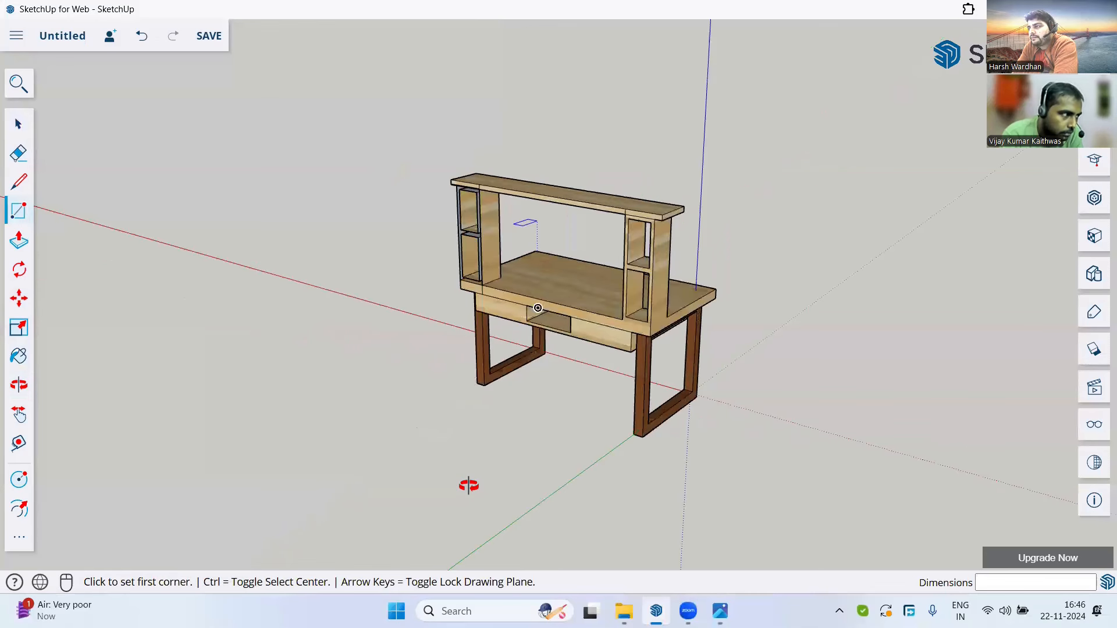
middle_click_drag(469, 486, 469, 470)
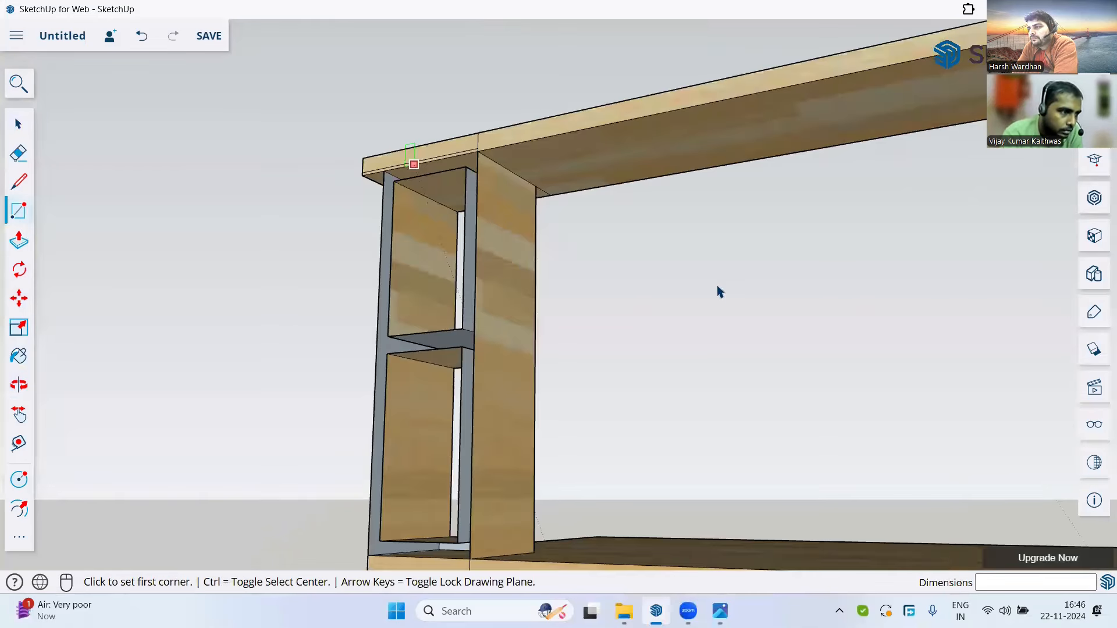
left_click(395, 182)
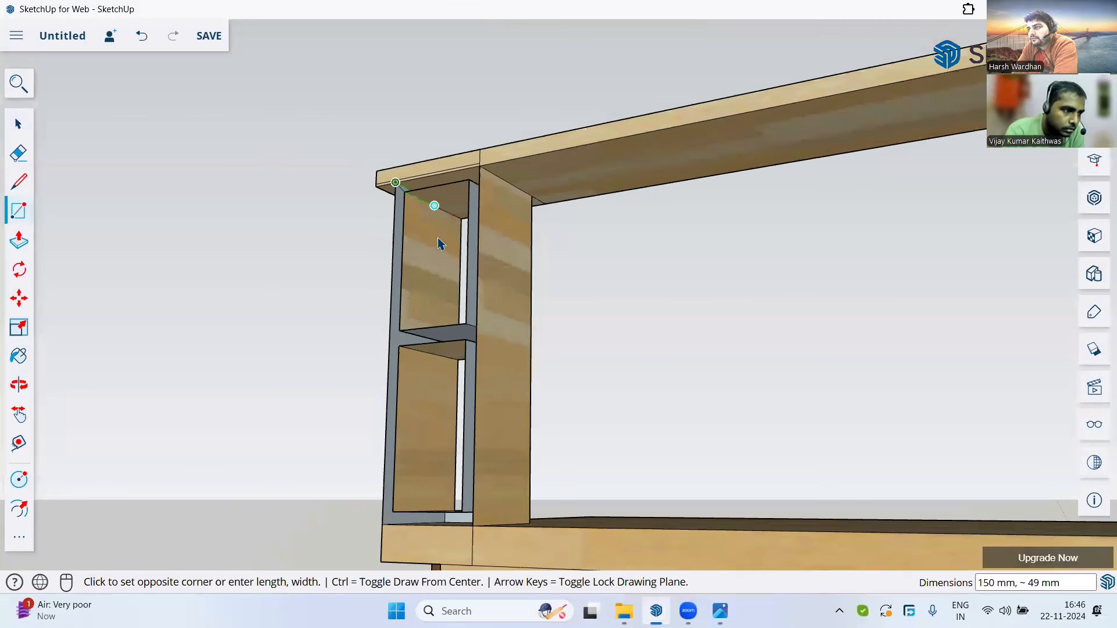
scroll(440, 243, "down", 1)
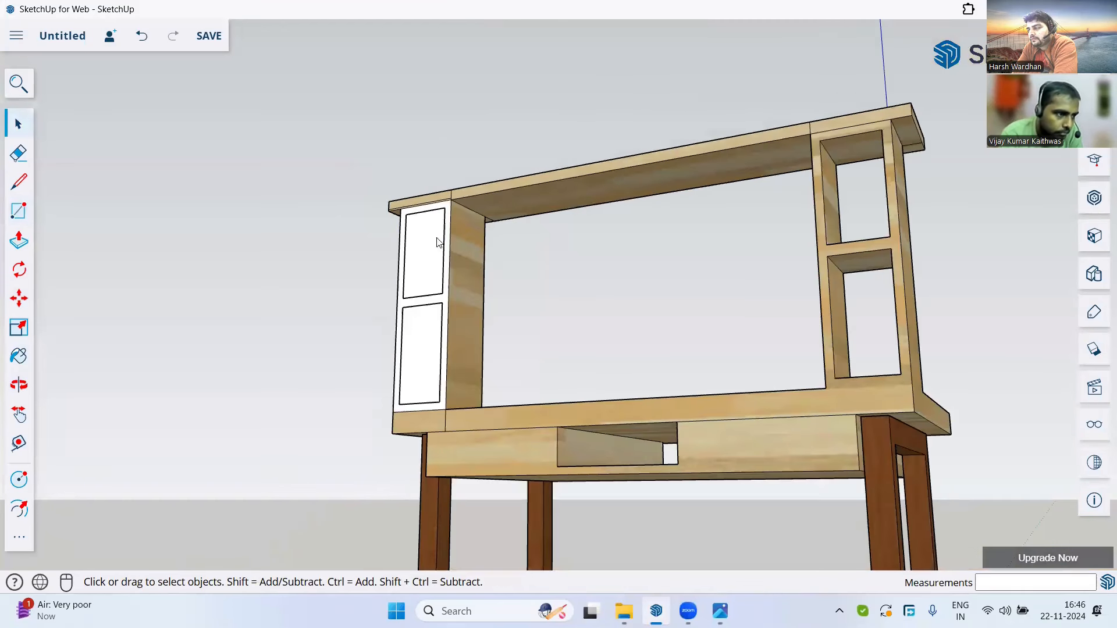
key("ctrl+z")
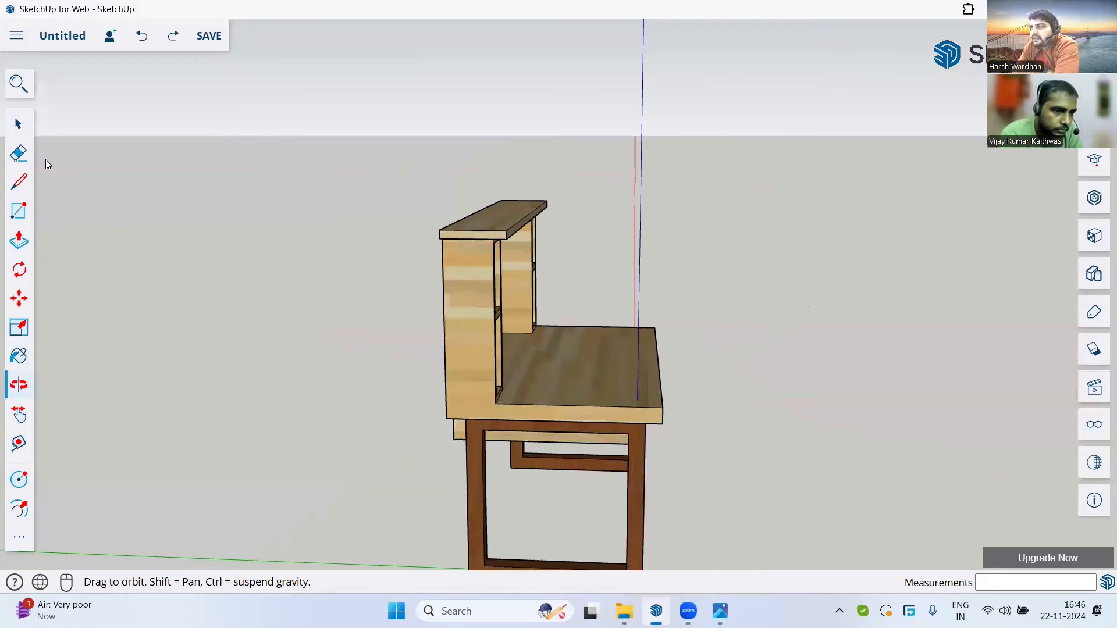
left_click(19, 182)
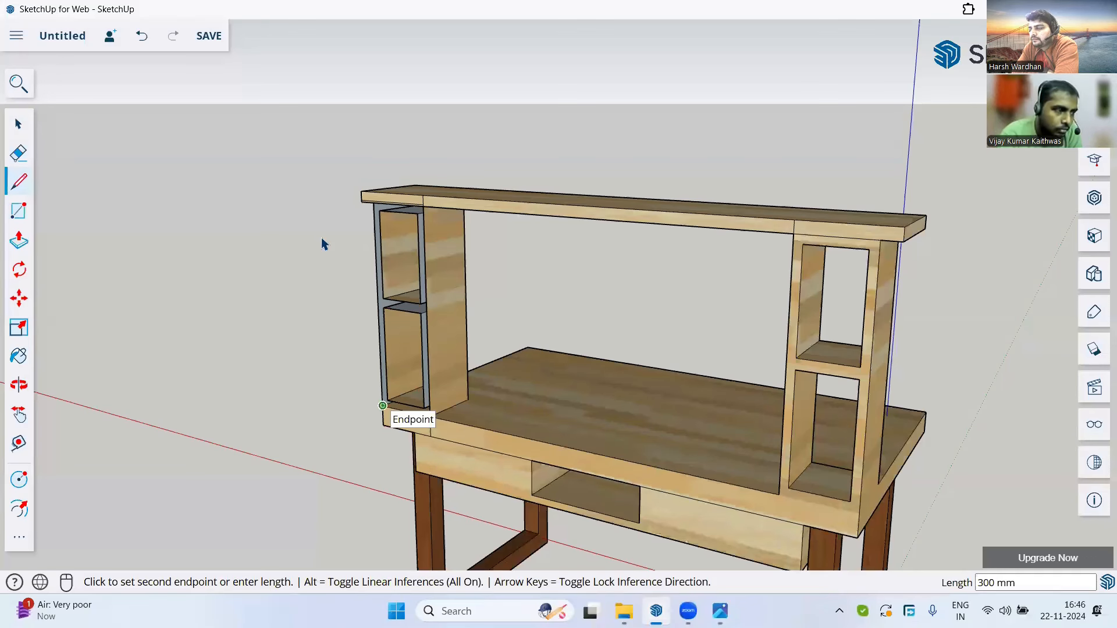
left_click(382, 405)
key("ctrl+z")
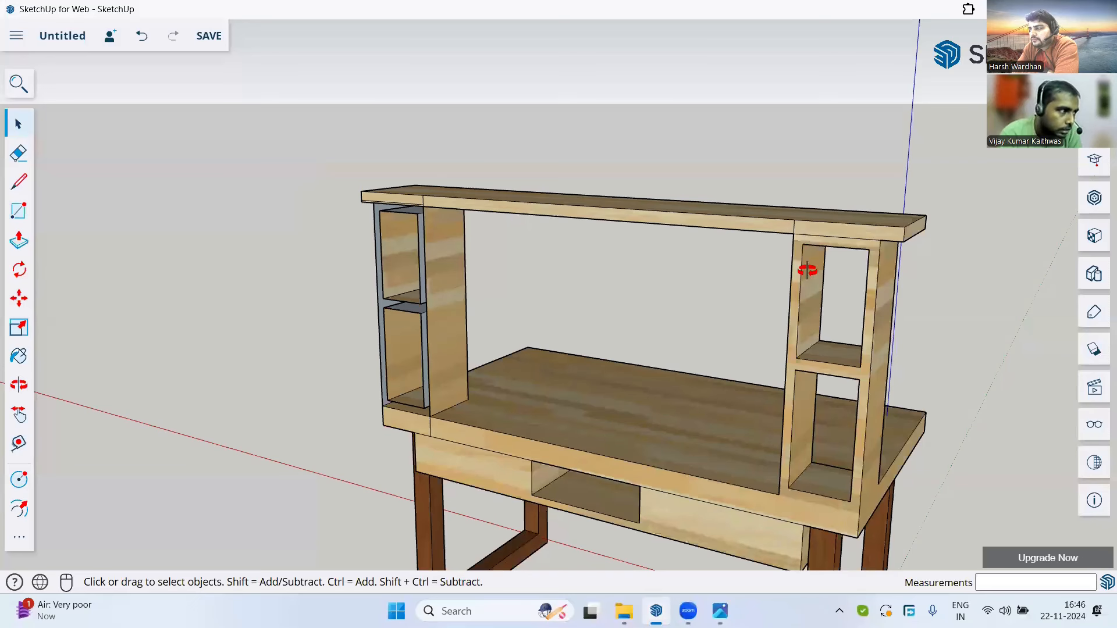
middle_click_drag(807, 271, 807, 264)
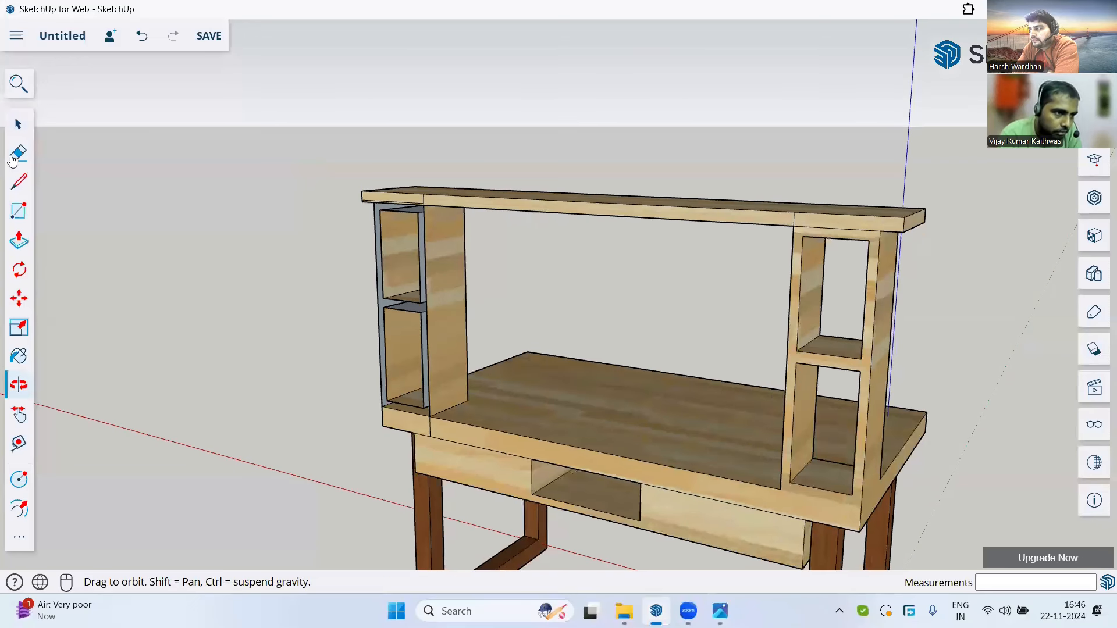
Cover the open back frame of the right tower with a rectangular face.
left_click(19, 182)
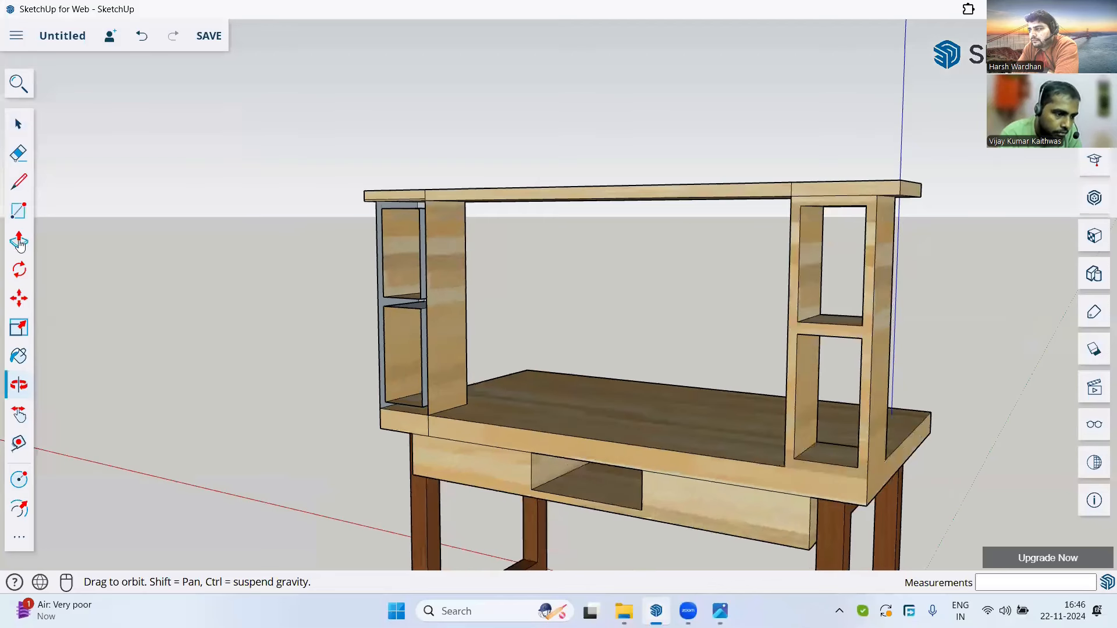
key("ctrl+z")
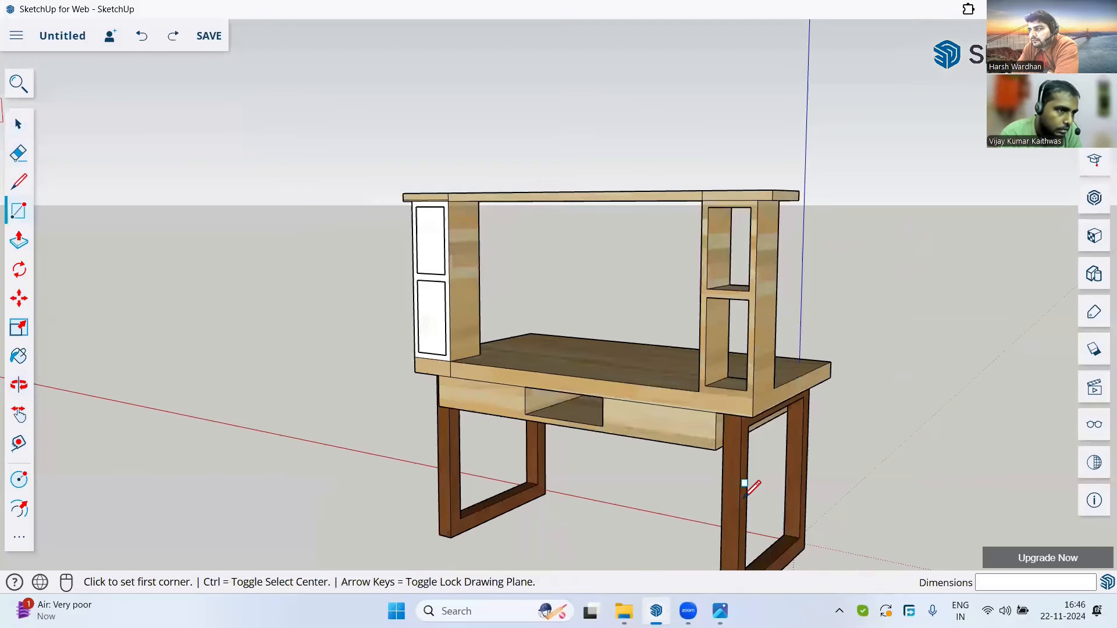
scroll(764, 261, "up", 1)
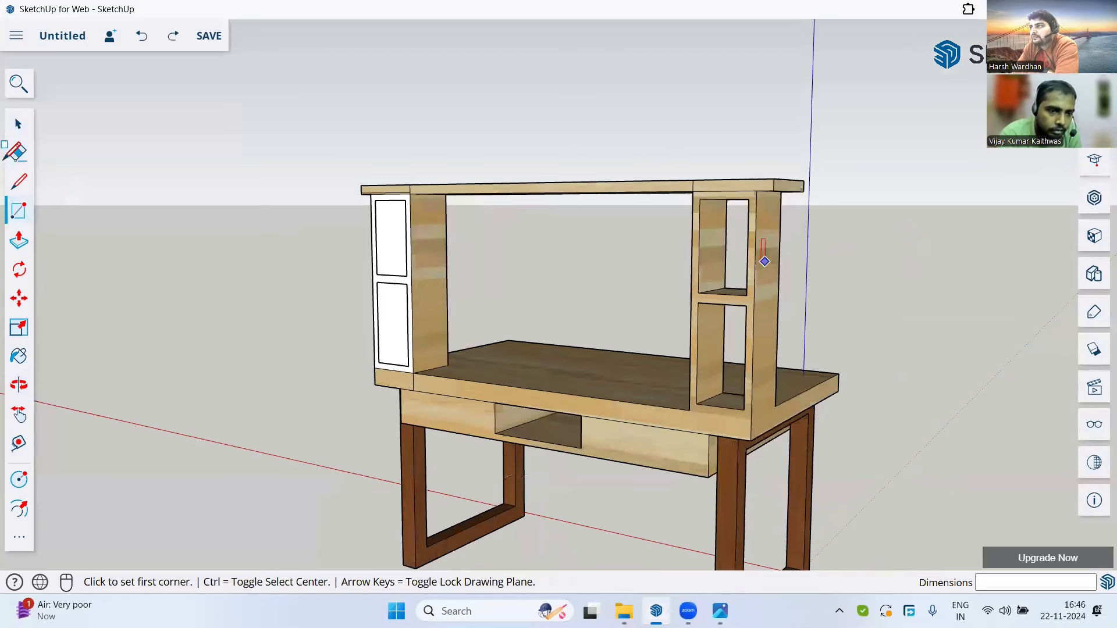
Paint the new white back faces of the right tower with the Wood Floor Light material.
left_click(1096, 236)
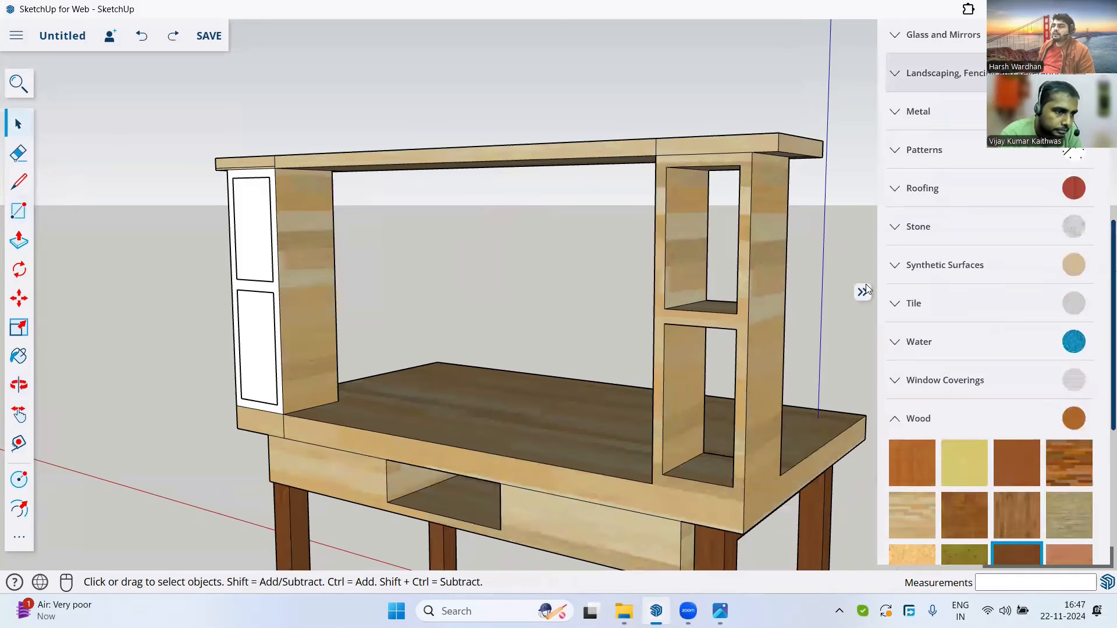
left_click(912, 294)
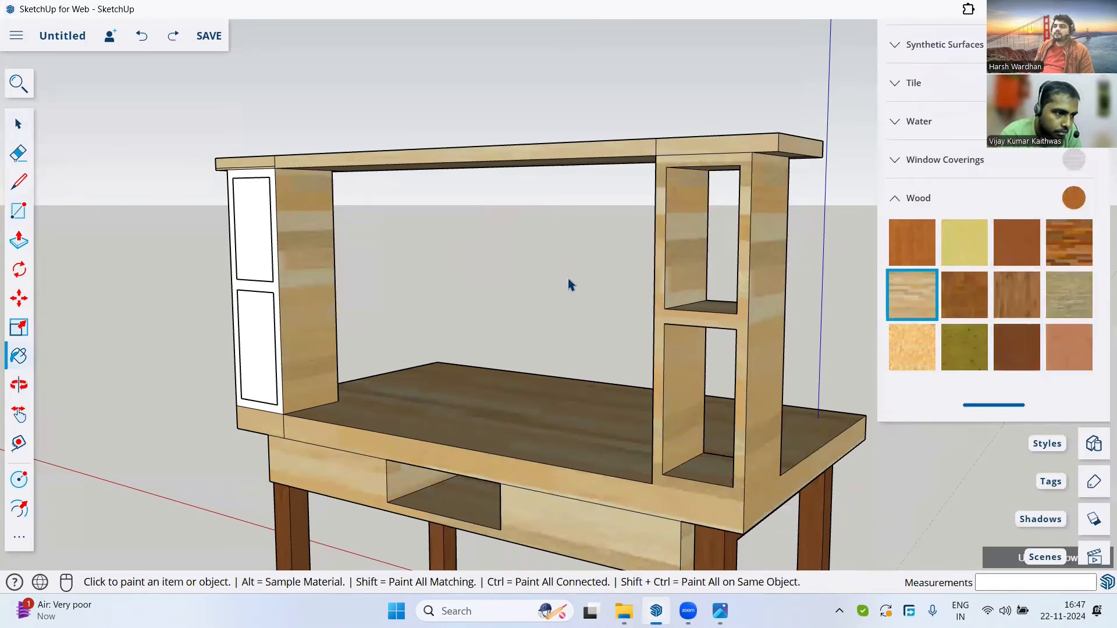
left_click(256, 287)
Place the modeling window beside the reference image and compare the painted desk with it from a matching front angle.
middle_click_drag(648, 268, 527, 256)
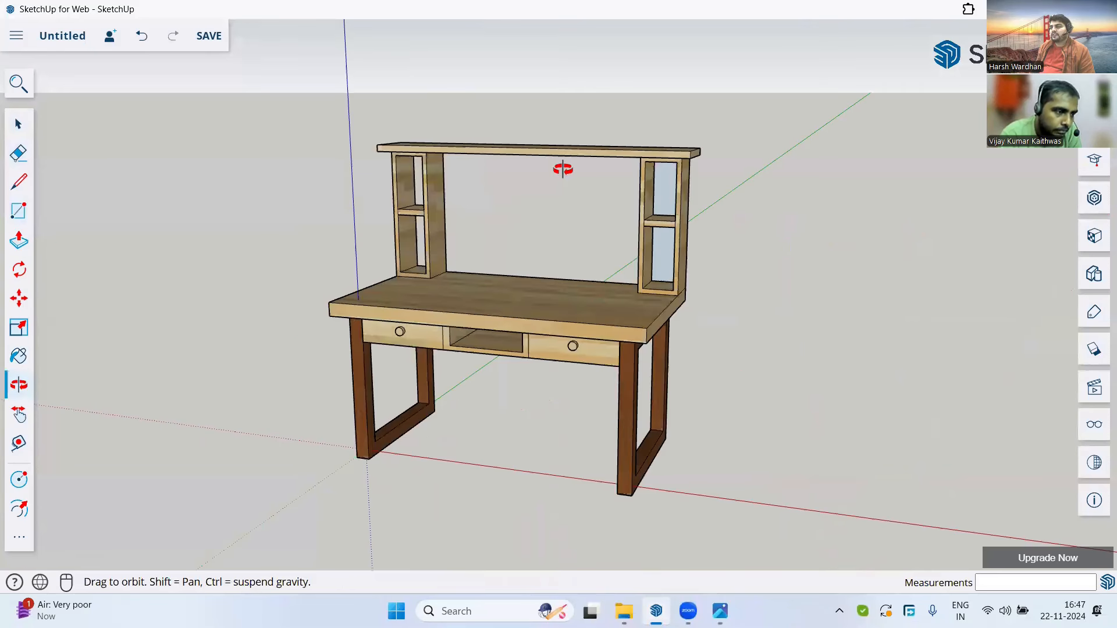
middle_click_drag(563, 169, 683, 469)
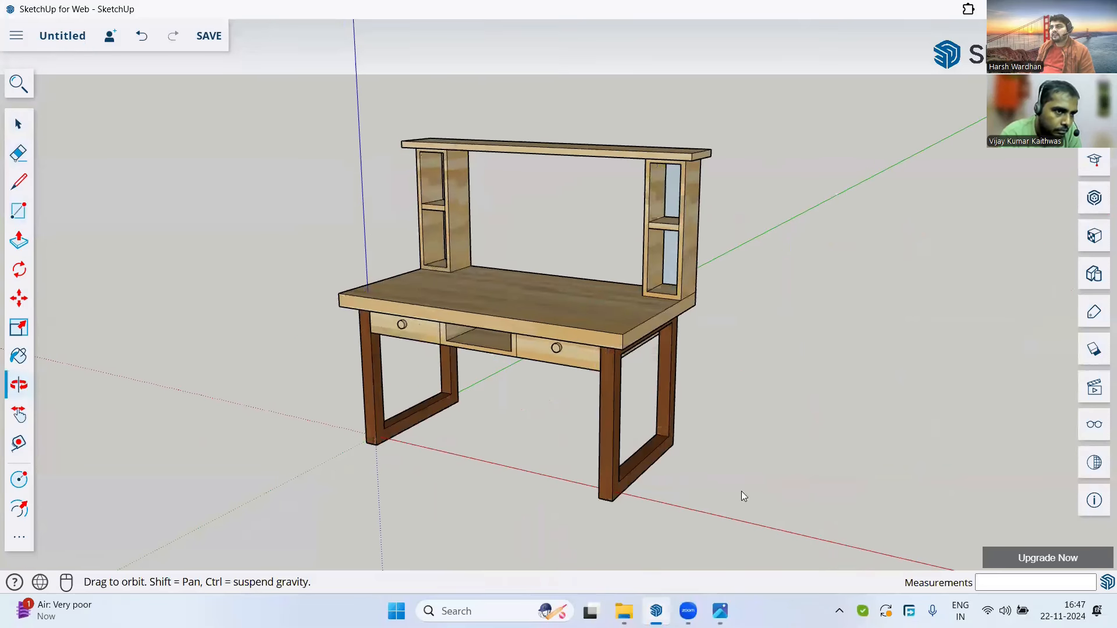
left_click_drag(741, 491, 389, 43)
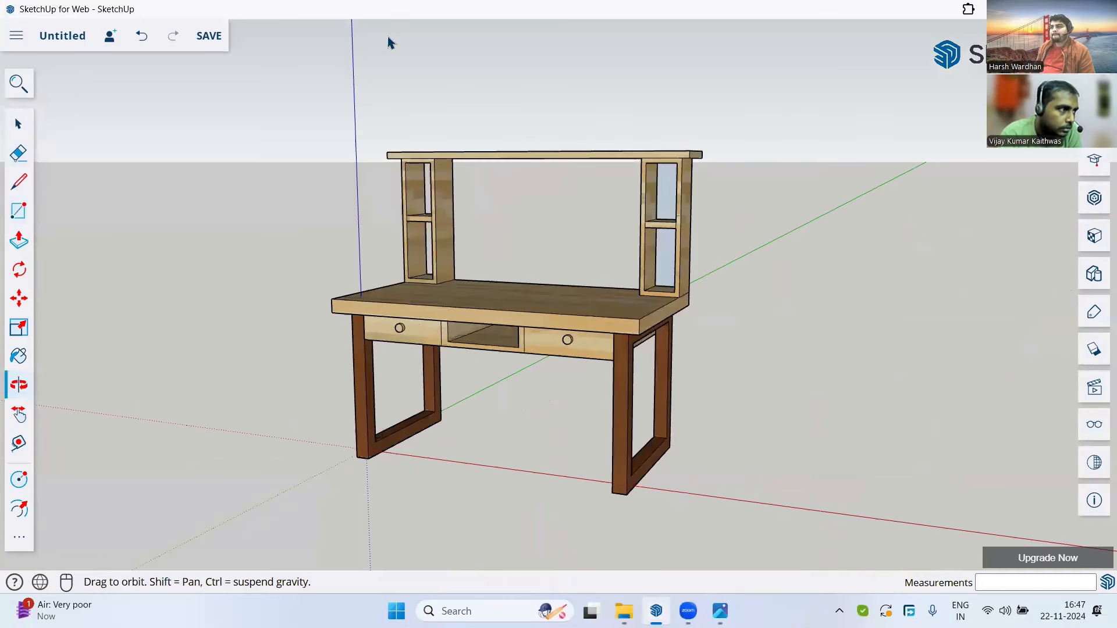
middle_click_drag(388, 43, 880, 120)
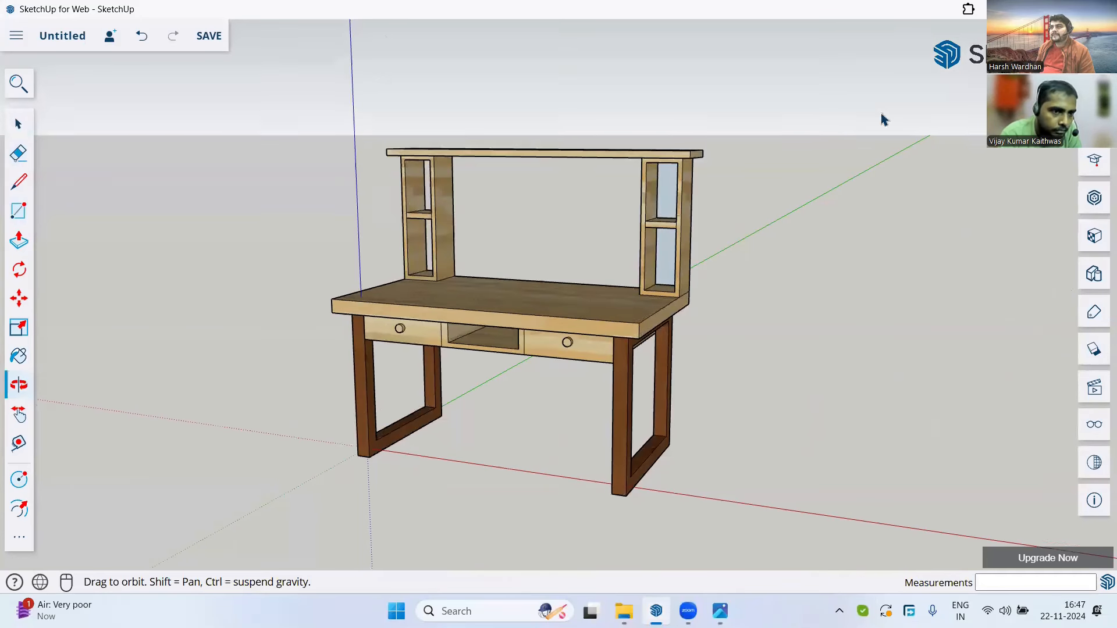
key("alt+Tab")
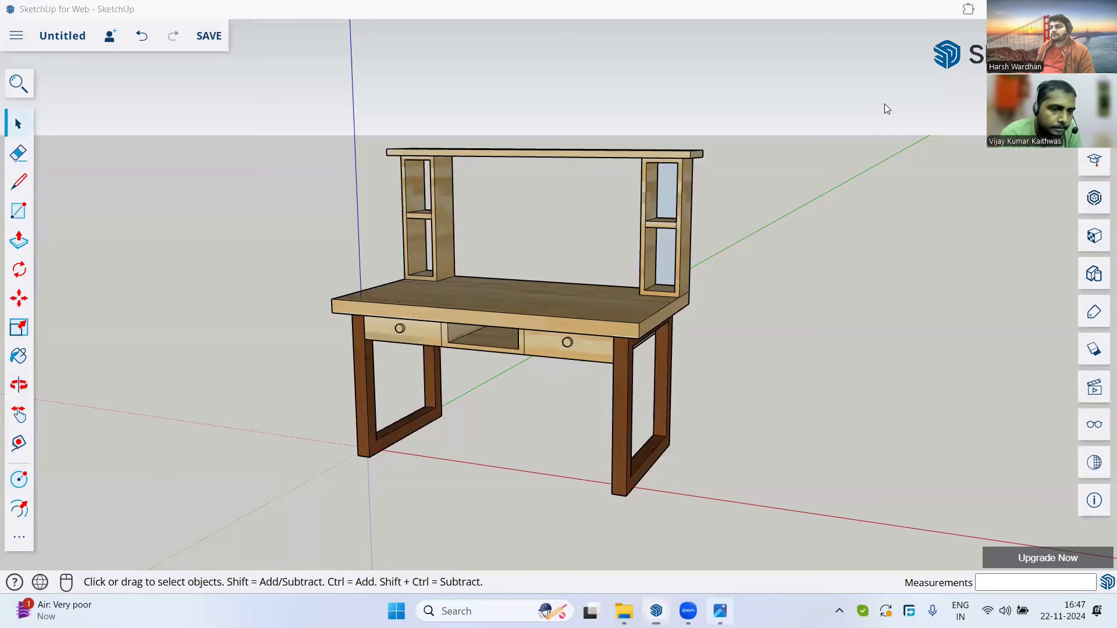
key("alt+Tab")
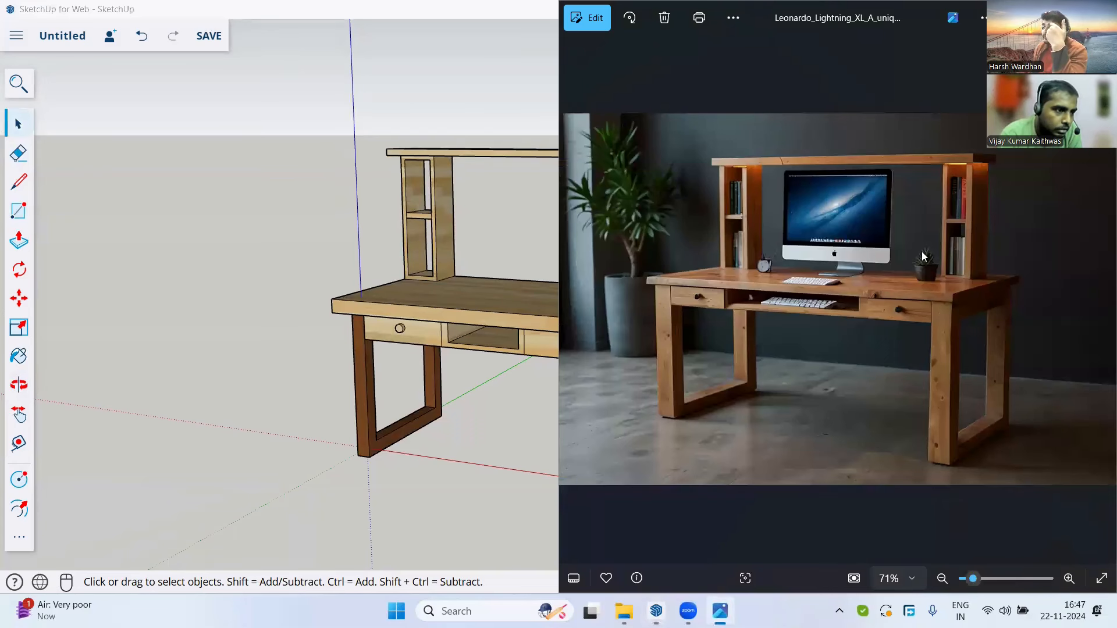
key("alt+Tab")
key("super+Left")
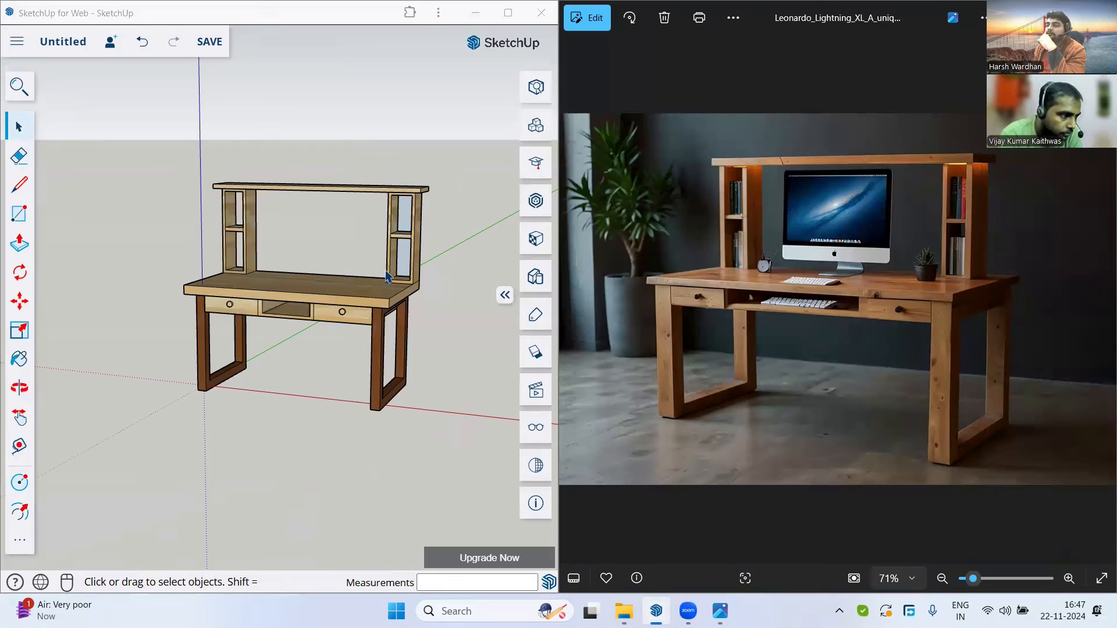
left_click(462, 187)
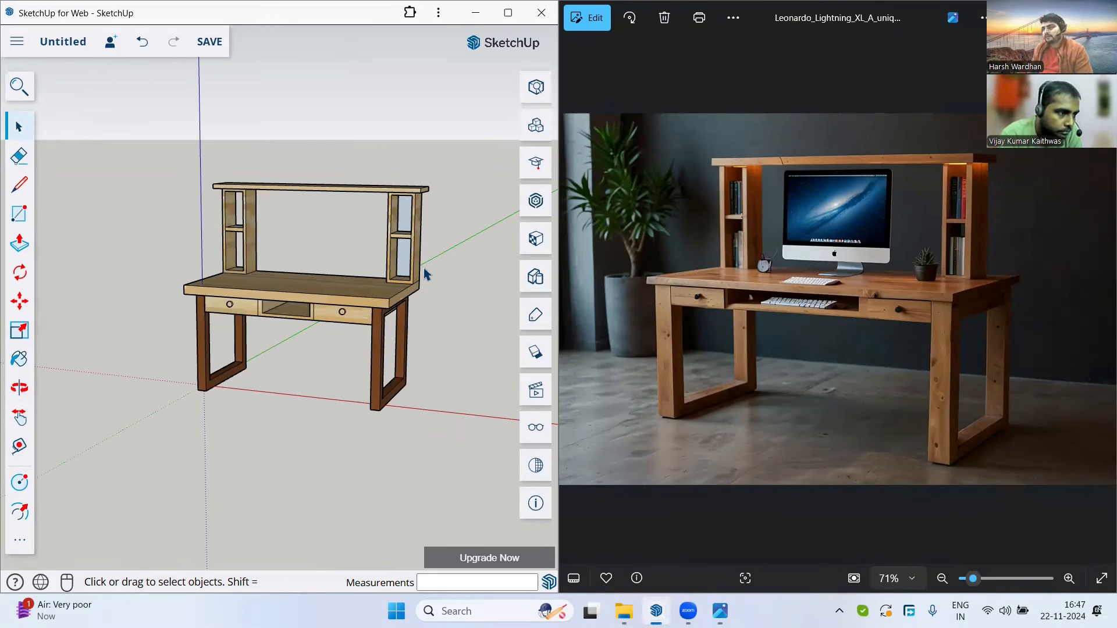
middle_click_drag(428, 269, 432, 279)
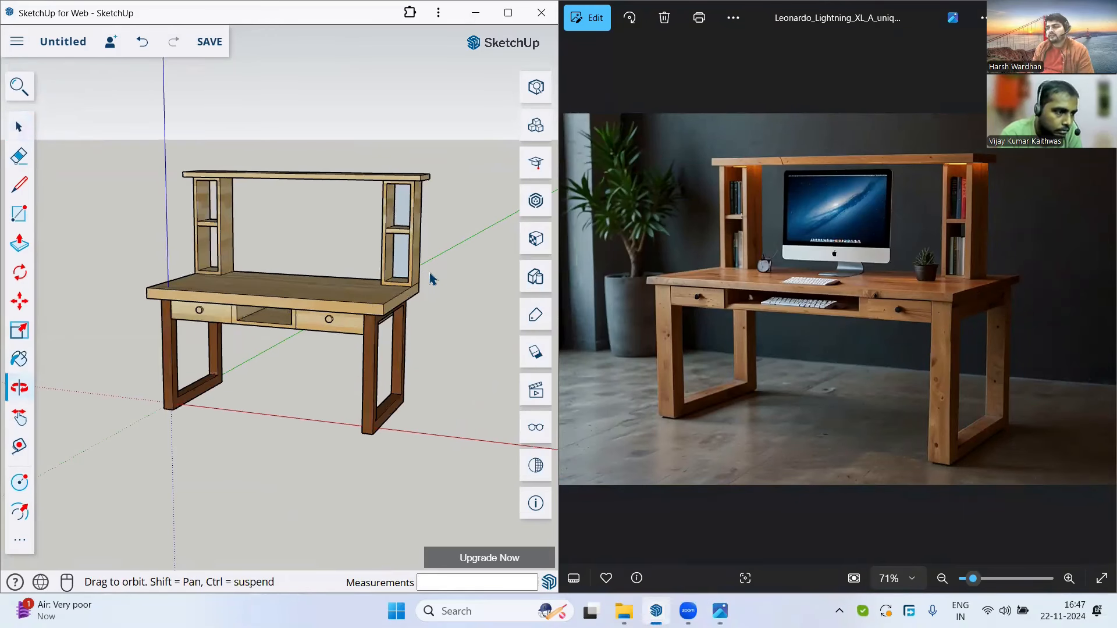
middle_click_drag(431, 279, 433, 276)
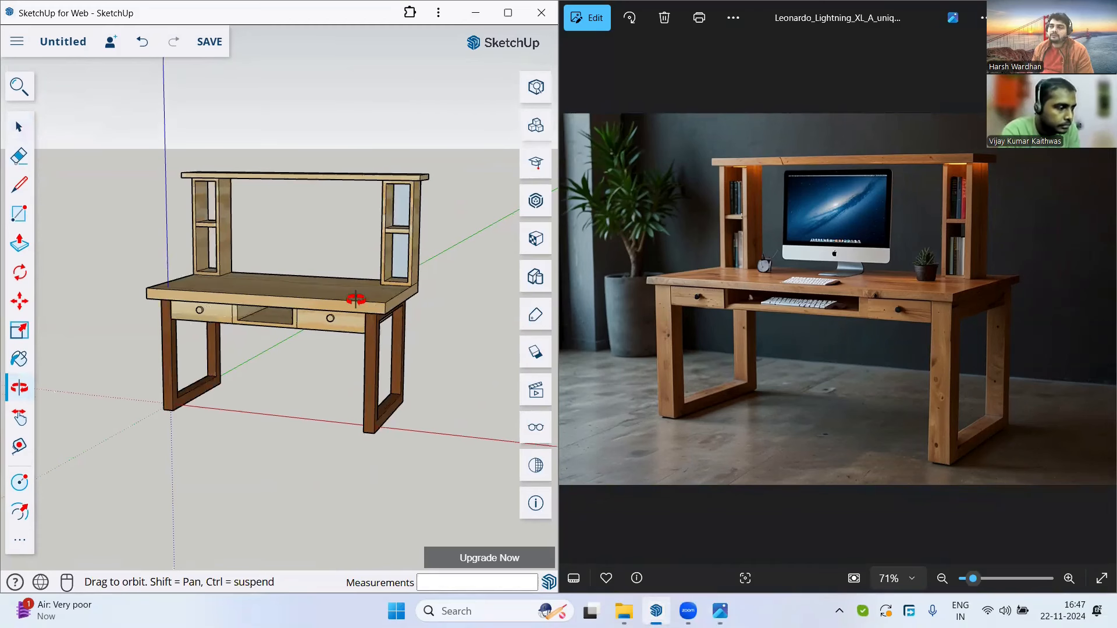
middle_click_drag(356, 300, 357, 297)
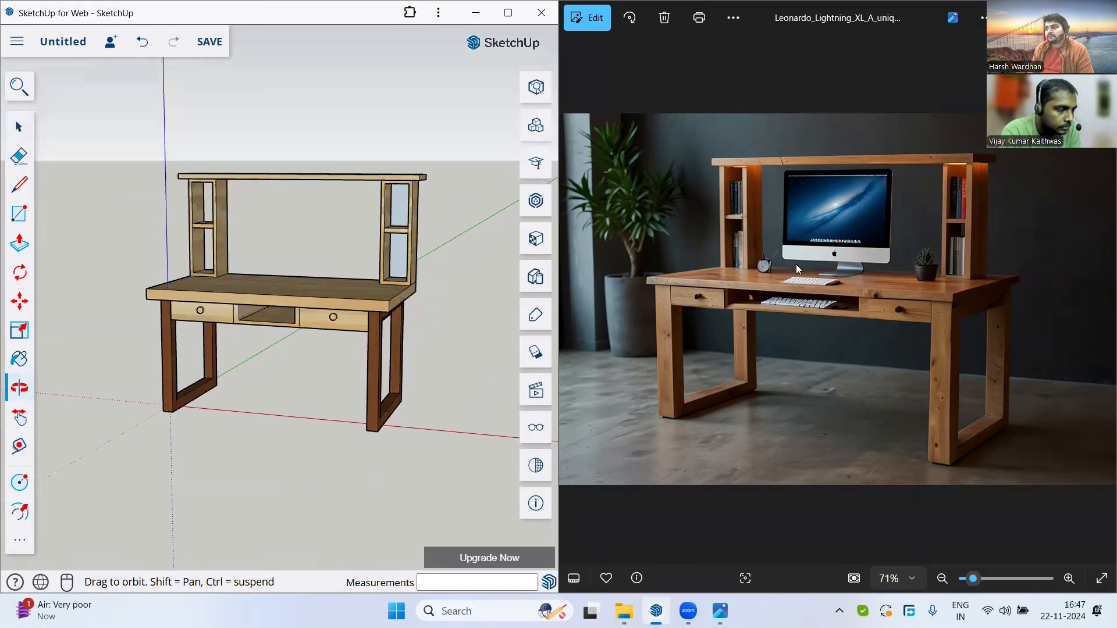